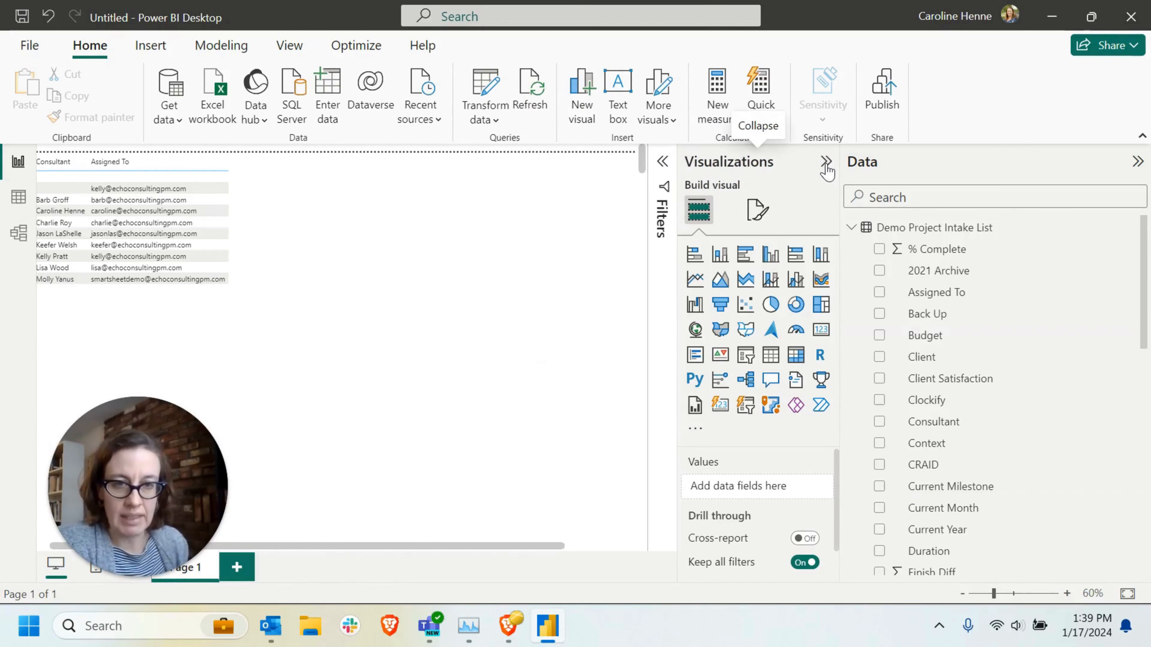
click(826, 163)
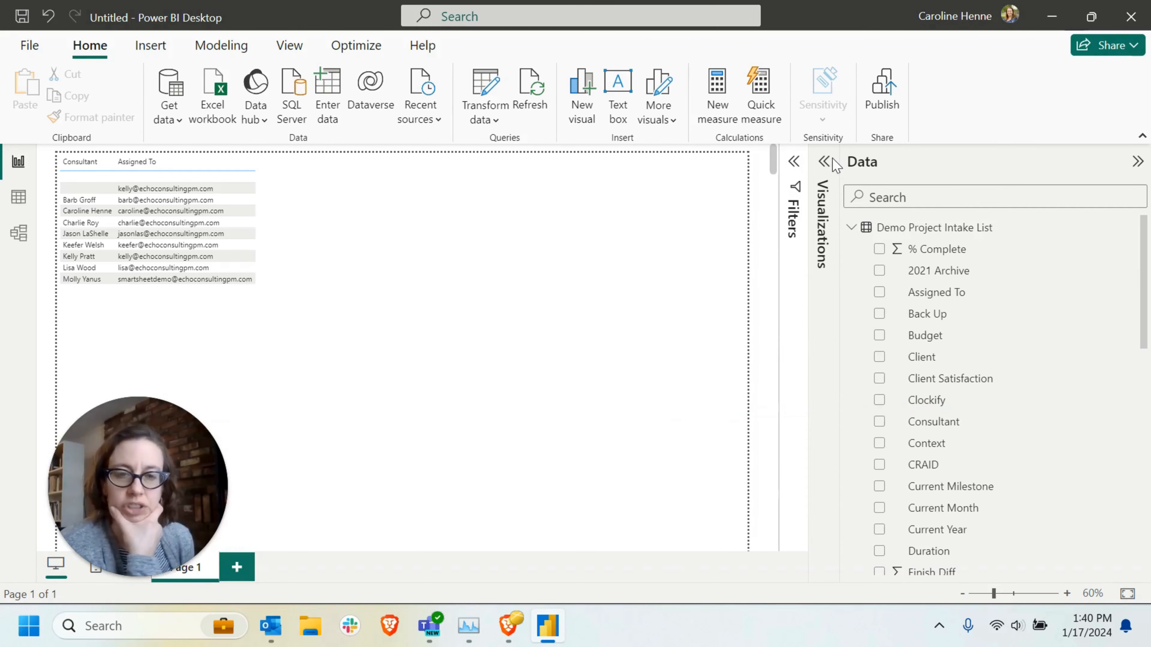
click(824, 164)
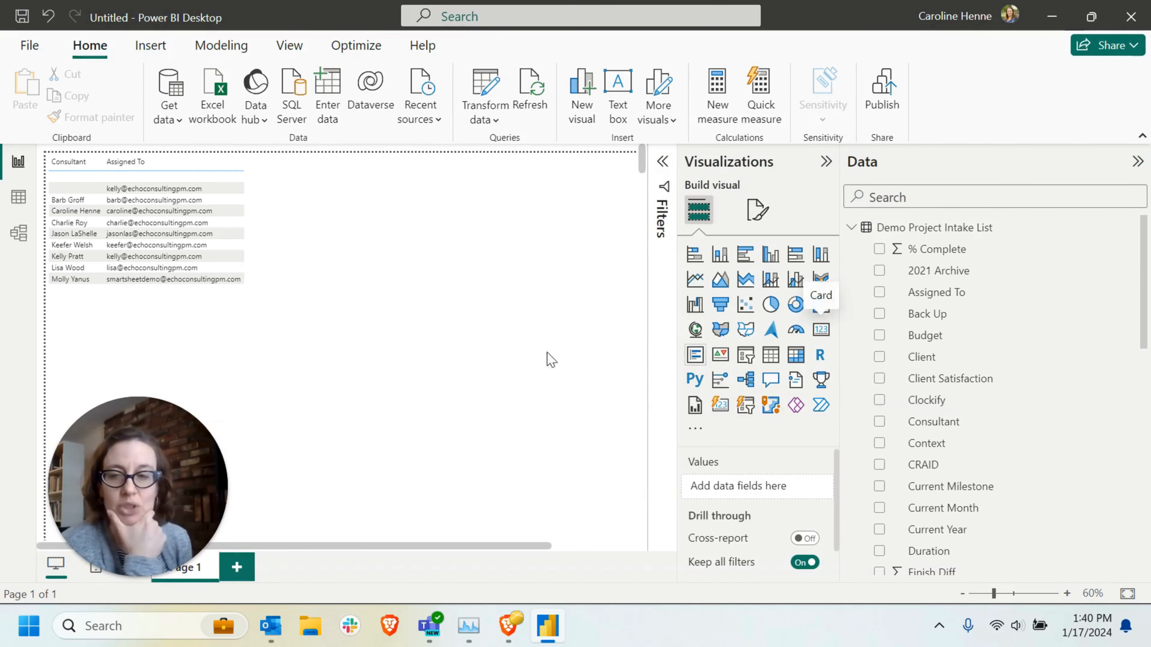
Shrink the frame of the Consultant and Assigned To table in width and height to fit closely around its rows
click(267, 300)
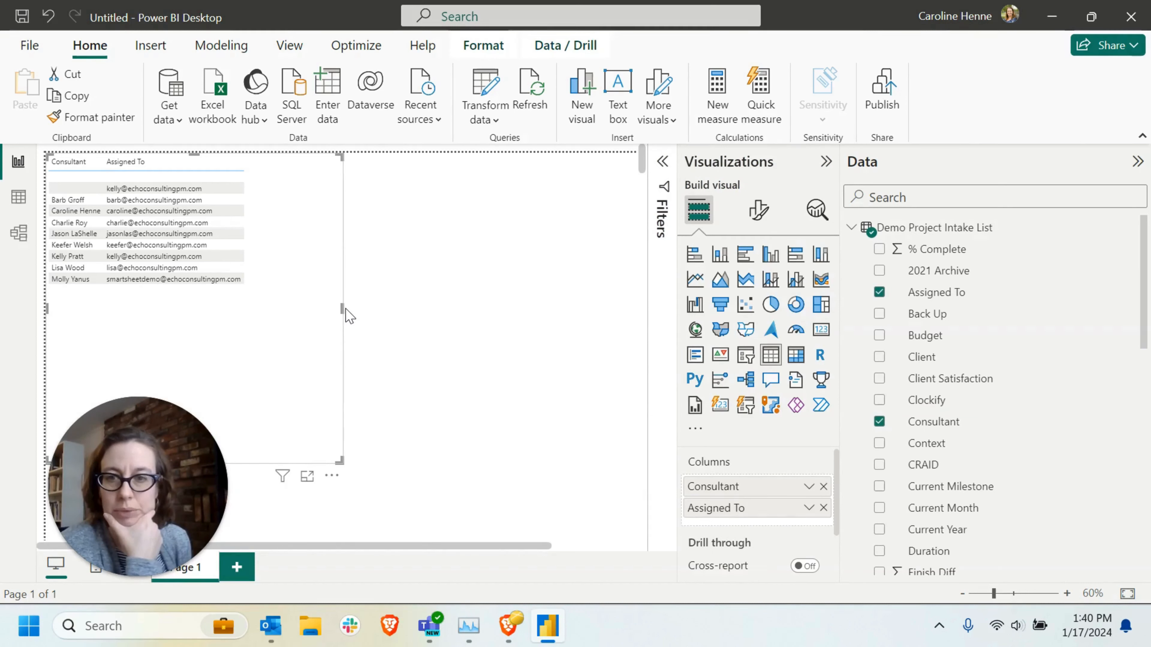
drag(342, 310, 258, 314)
scroll(145, 376, down, 3)
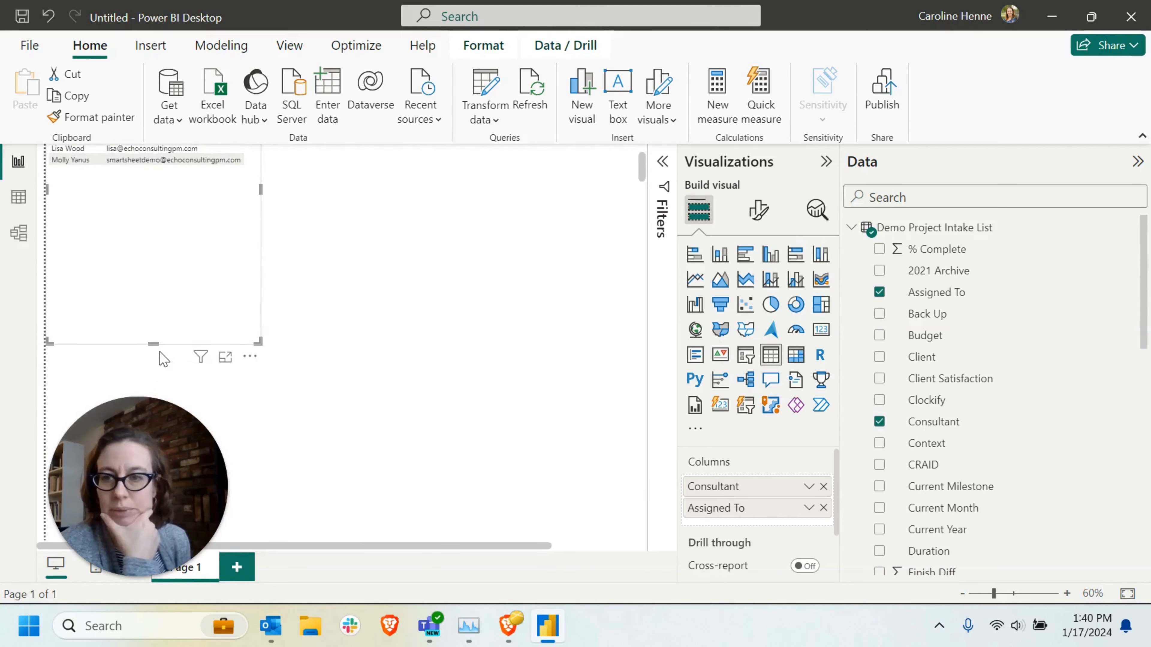
drag(152, 343, 144, 190)
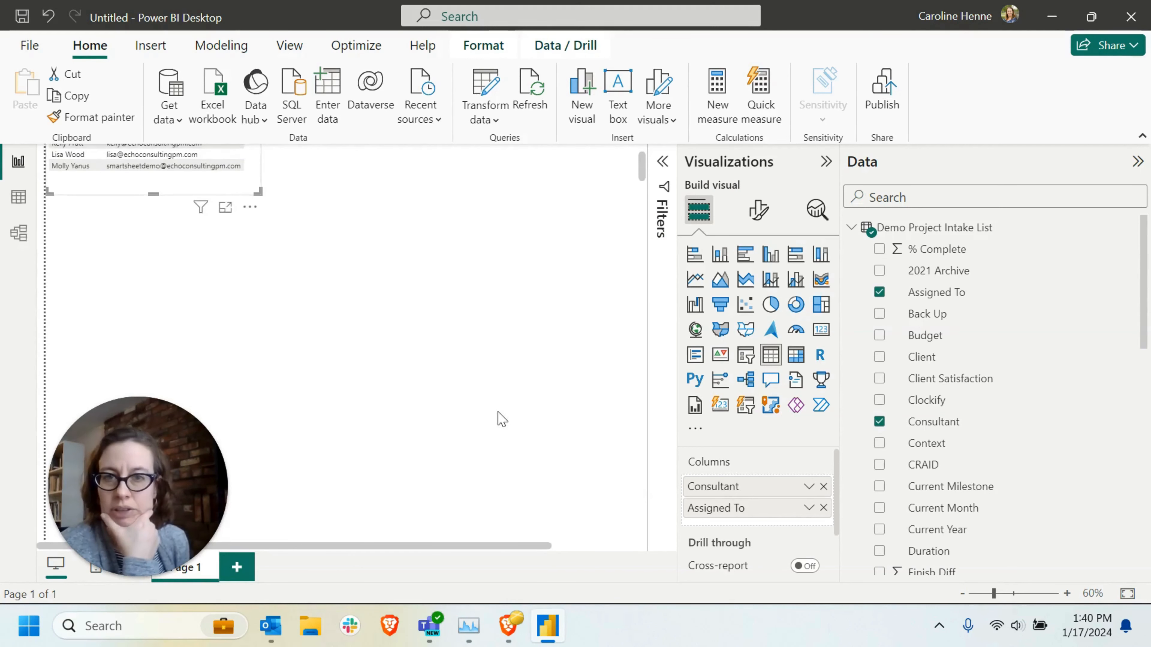
scroll(530, 347, up, 3)
click(414, 244)
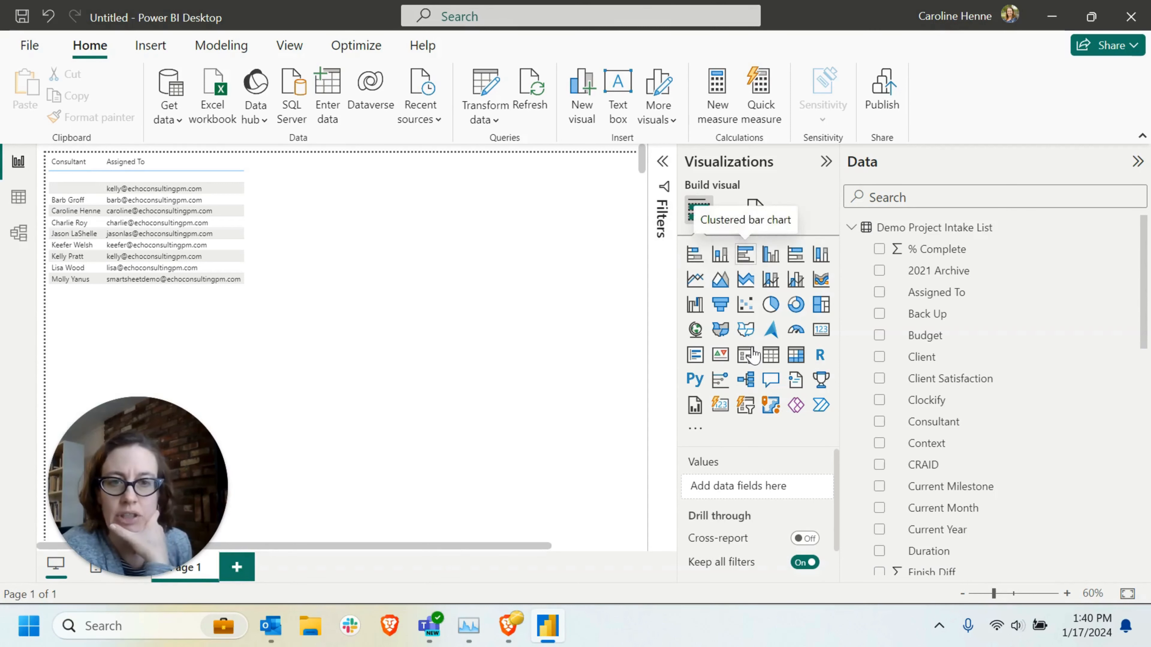
Add a clustered bar chart beside the table and enlarge it slightly in width and height
click(743, 258)
drag(243, 399, 524, 252)
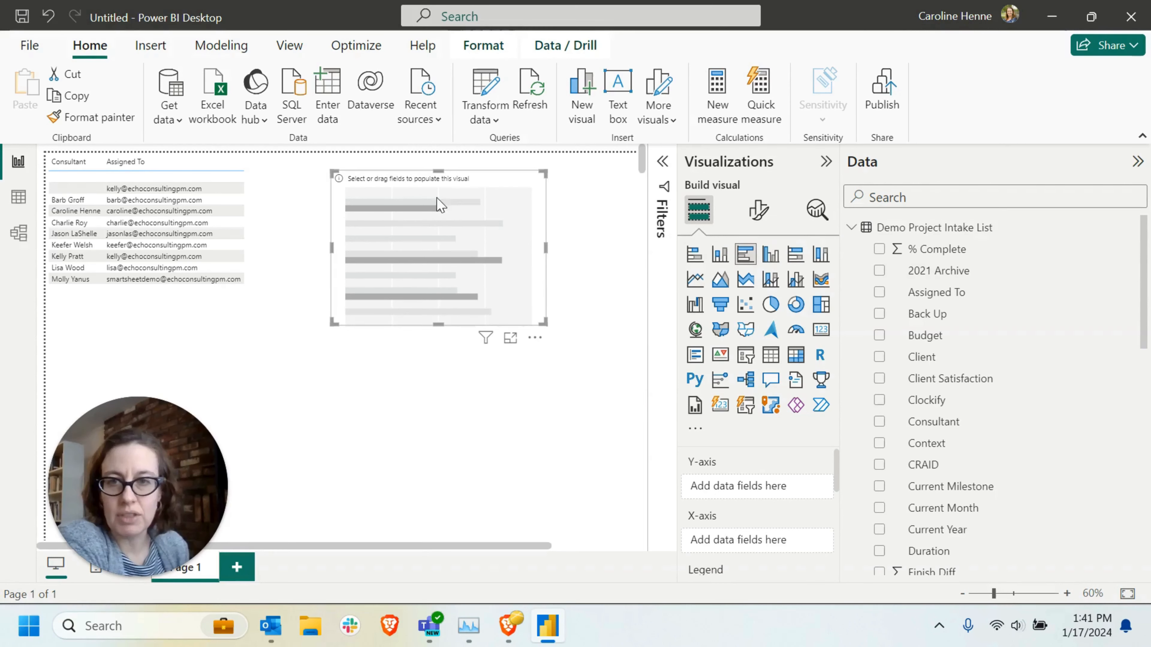
drag(545, 246, 592, 250)
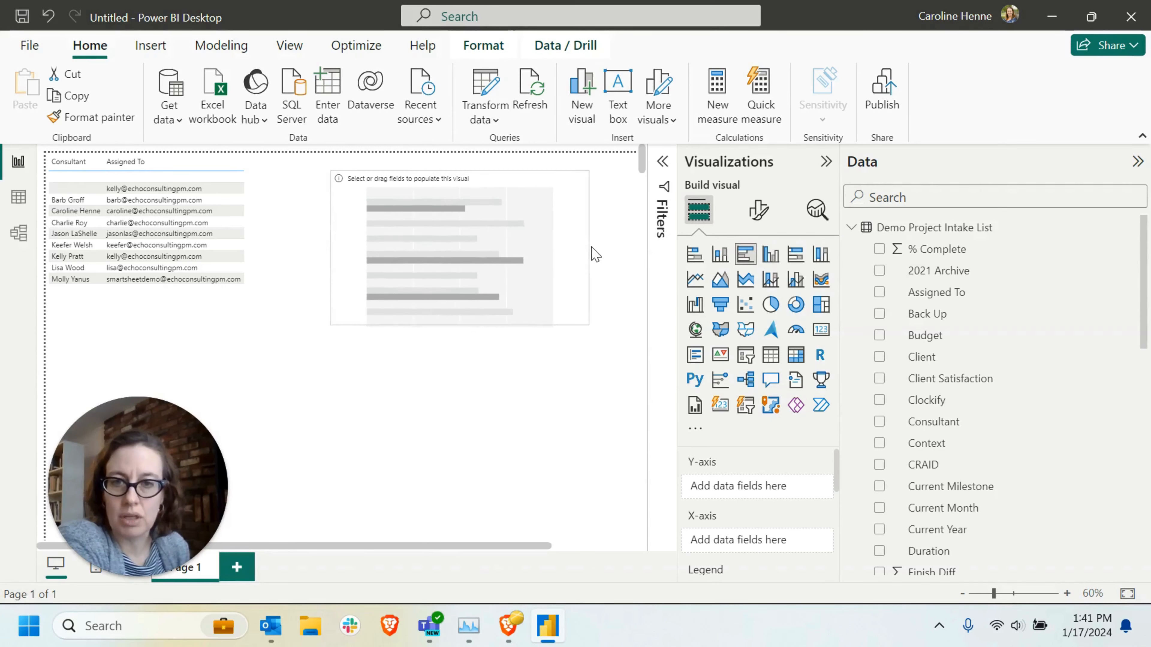
drag(461, 325, 468, 352)
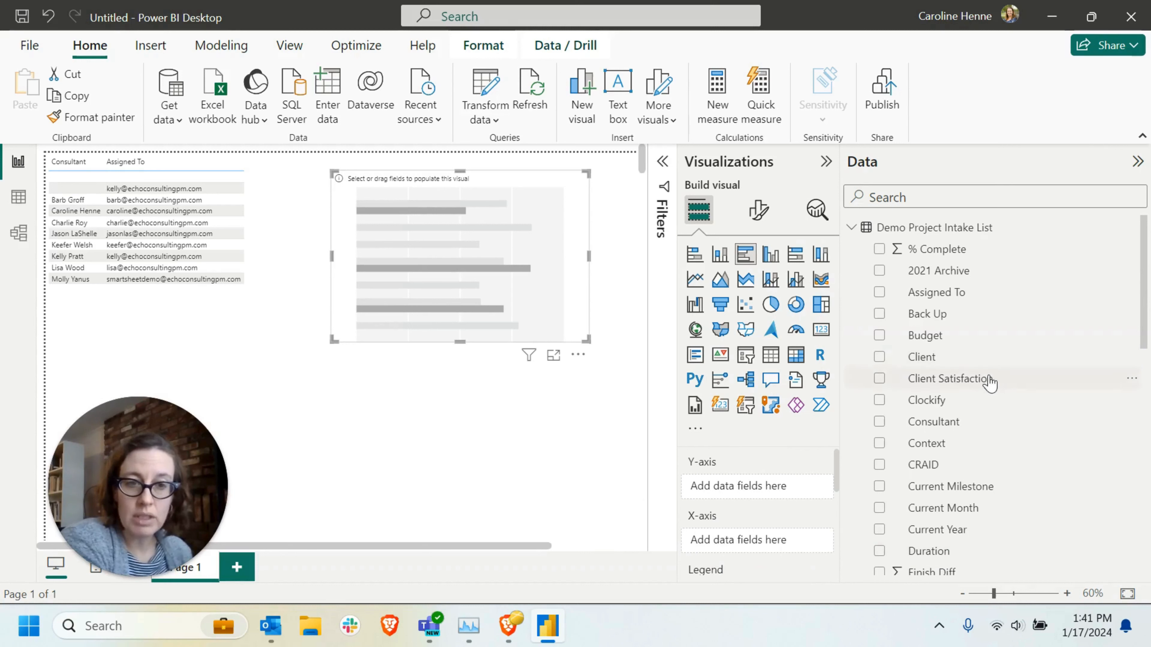
Assign Consultant to the bar chart's Y-axis and Project Name to its X-axis to plot the project count per consultant
drag(956, 431, 765, 486)
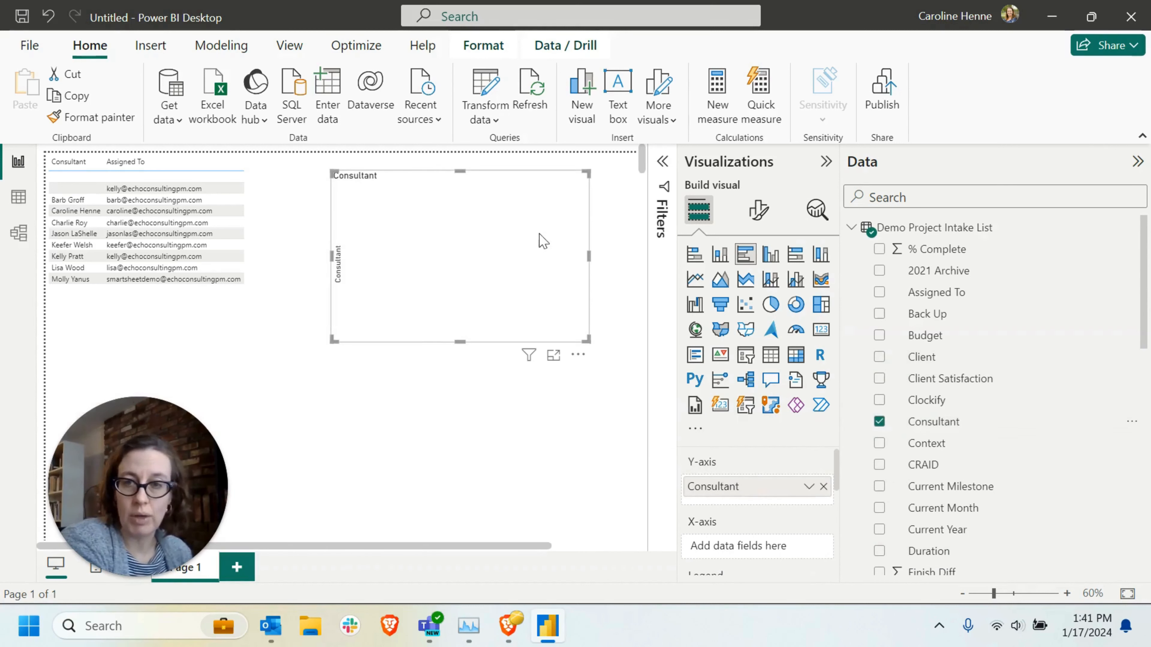
scroll(1025, 438, down, 3)
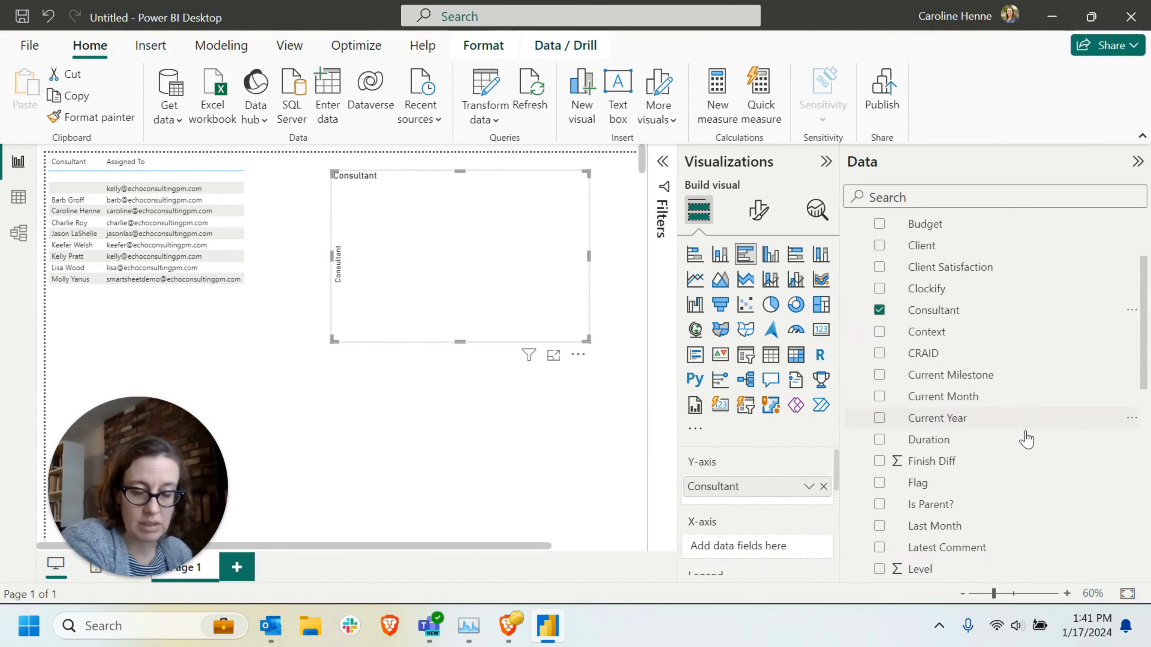
scroll(1027, 439, down, 4)
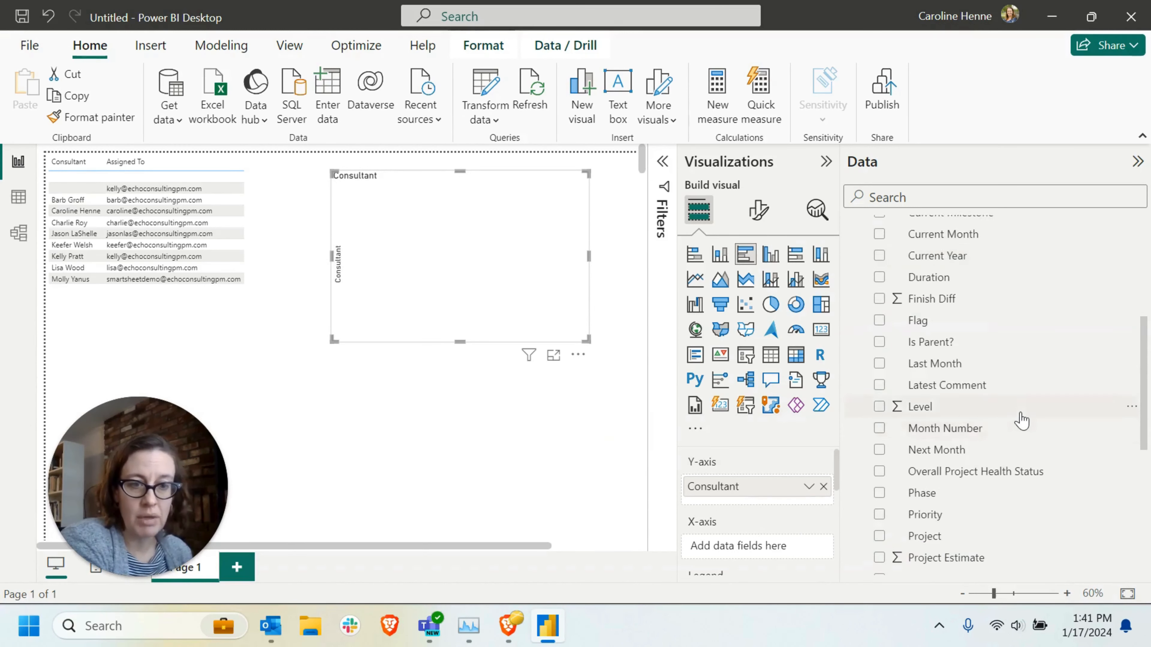
scroll(1020, 421, down, 3)
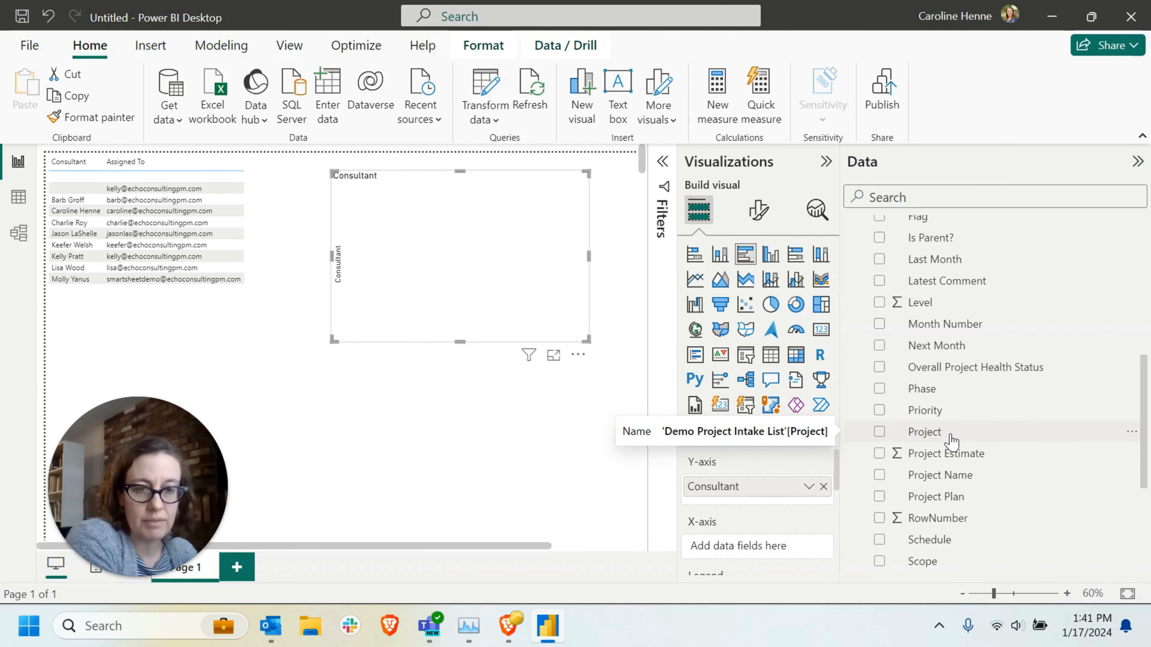
click(934, 438)
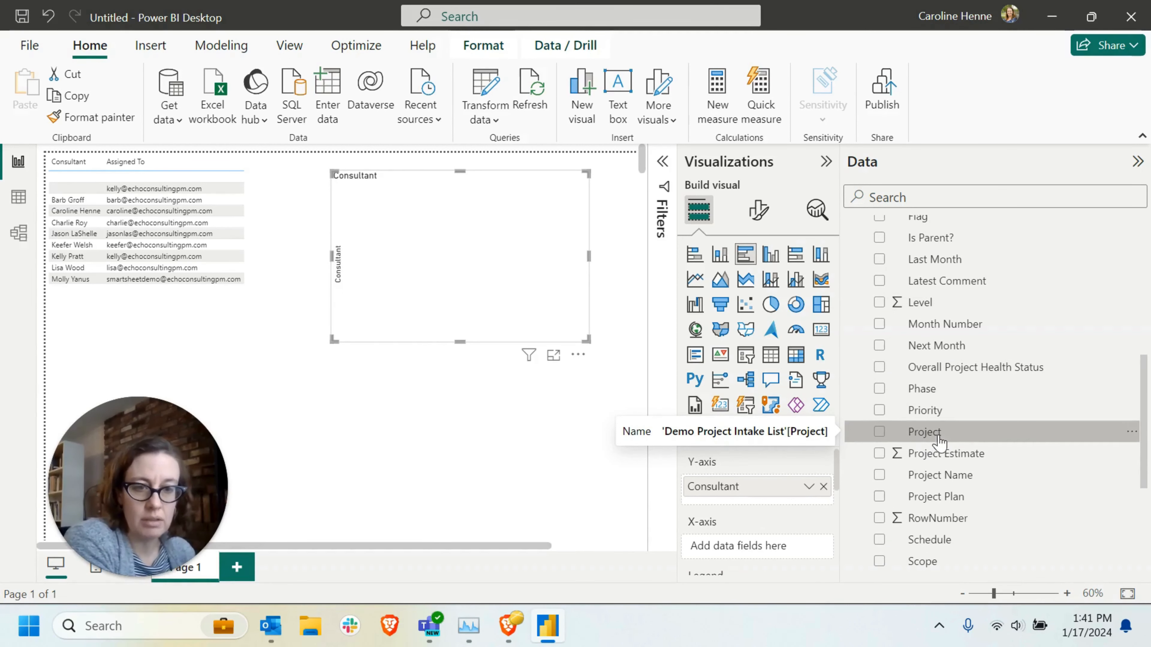
click(947, 476)
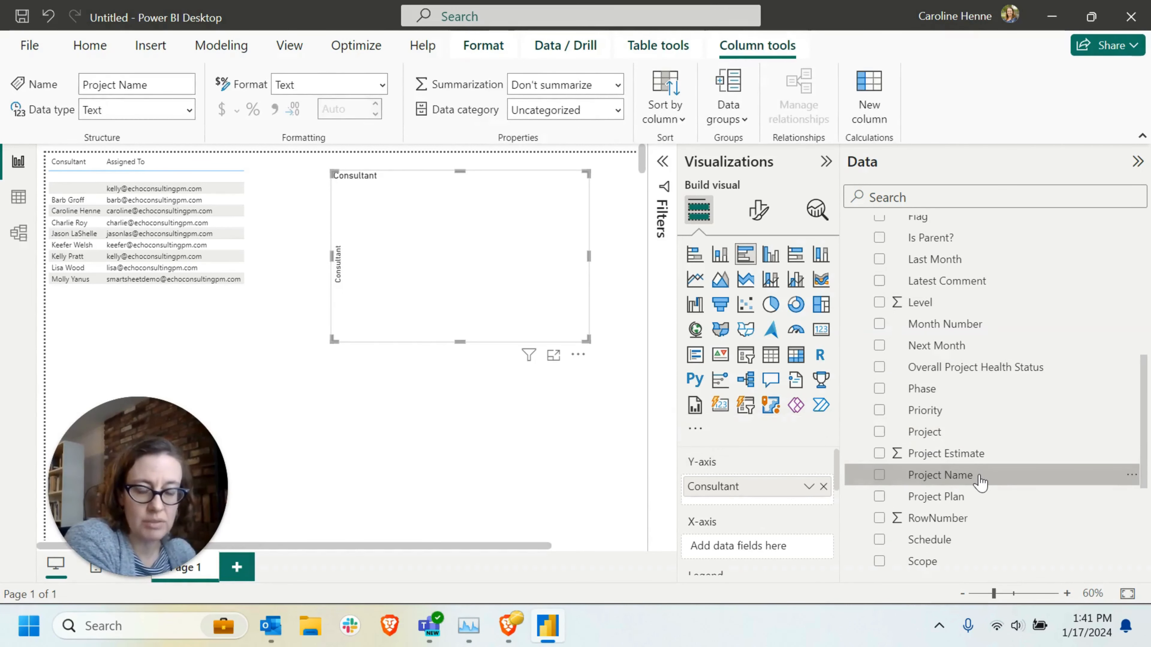
scroll(981, 482, up, 3)
scroll(980, 482, up, 5)
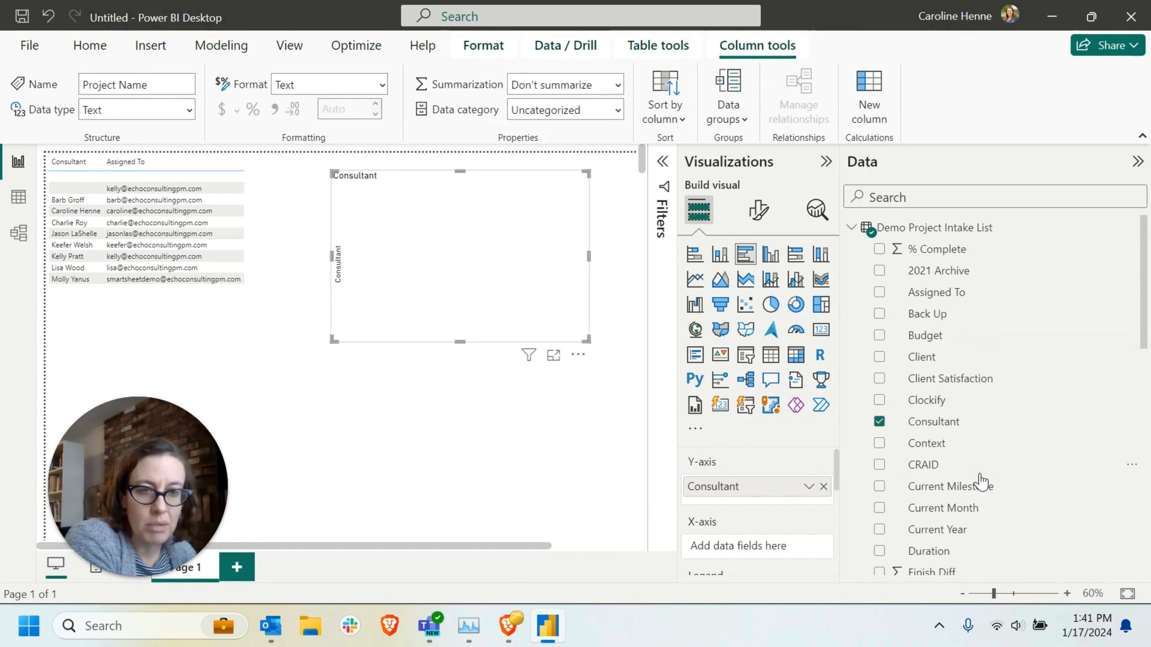
scroll(981, 482, down, 8)
scroll(980, 482, down, 3)
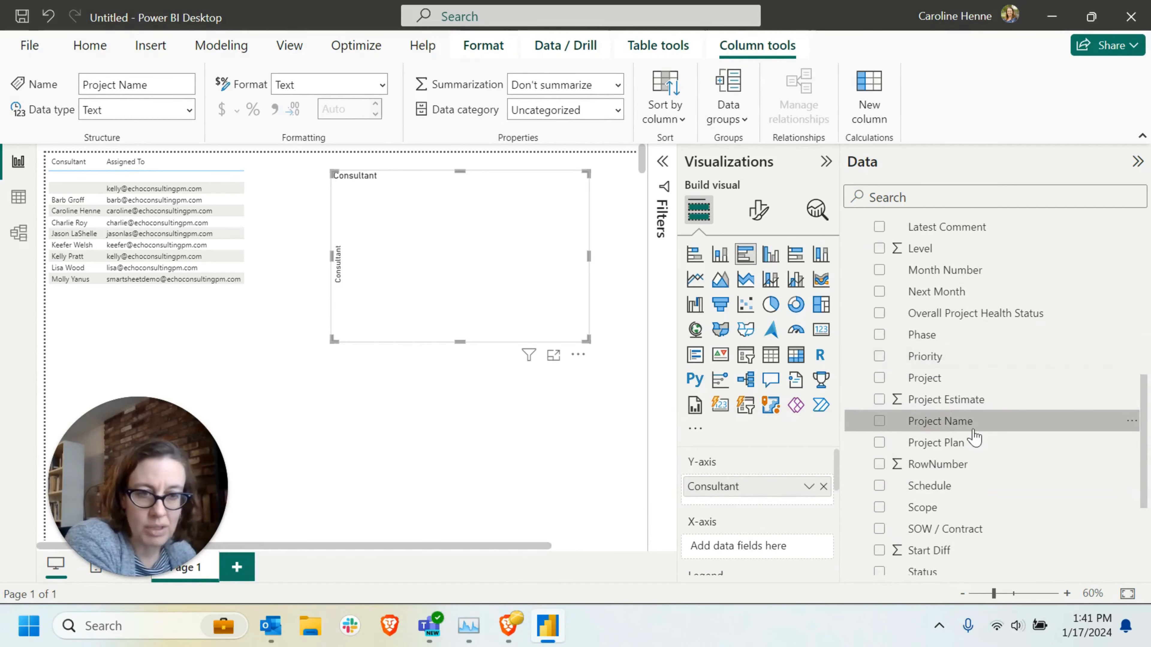
drag(674, 624, 756, 556)
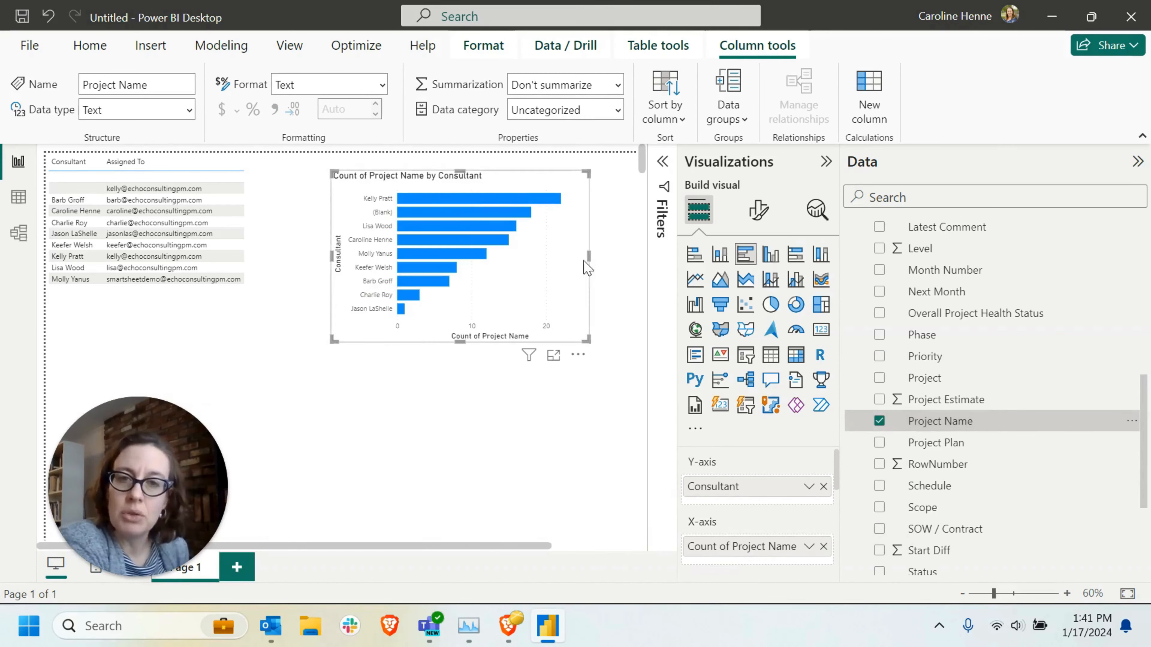
Widen the bar chart a little more and move it slightly up and closer to the table
drag(588, 256, 624, 257)
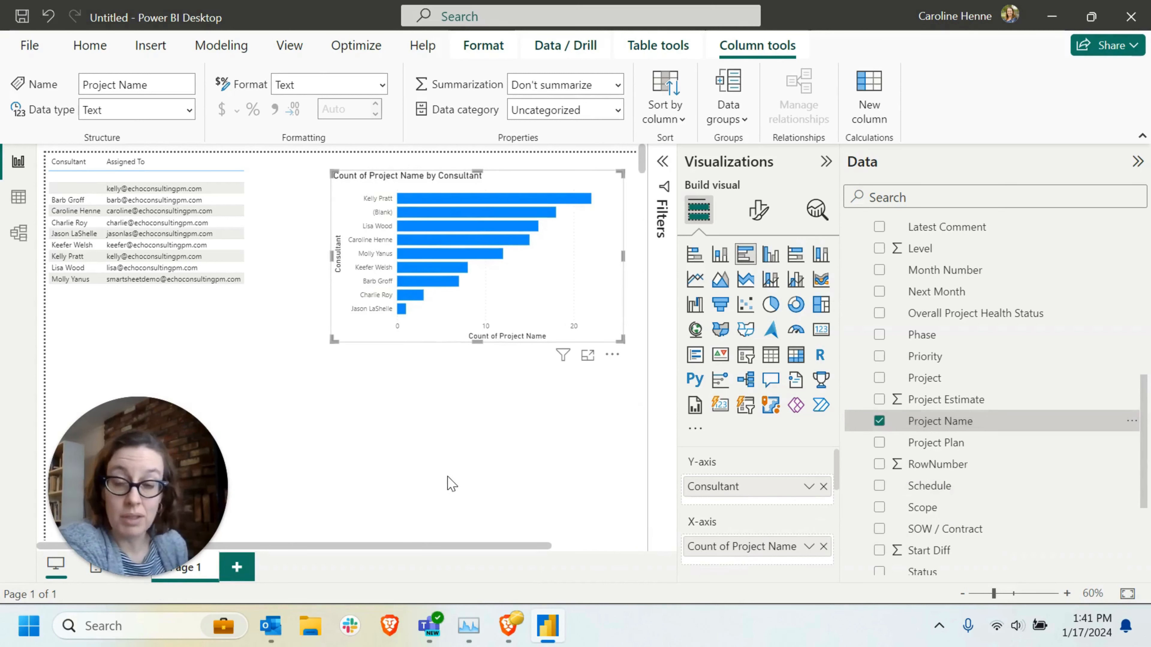
scroll(721, 495, down, 1)
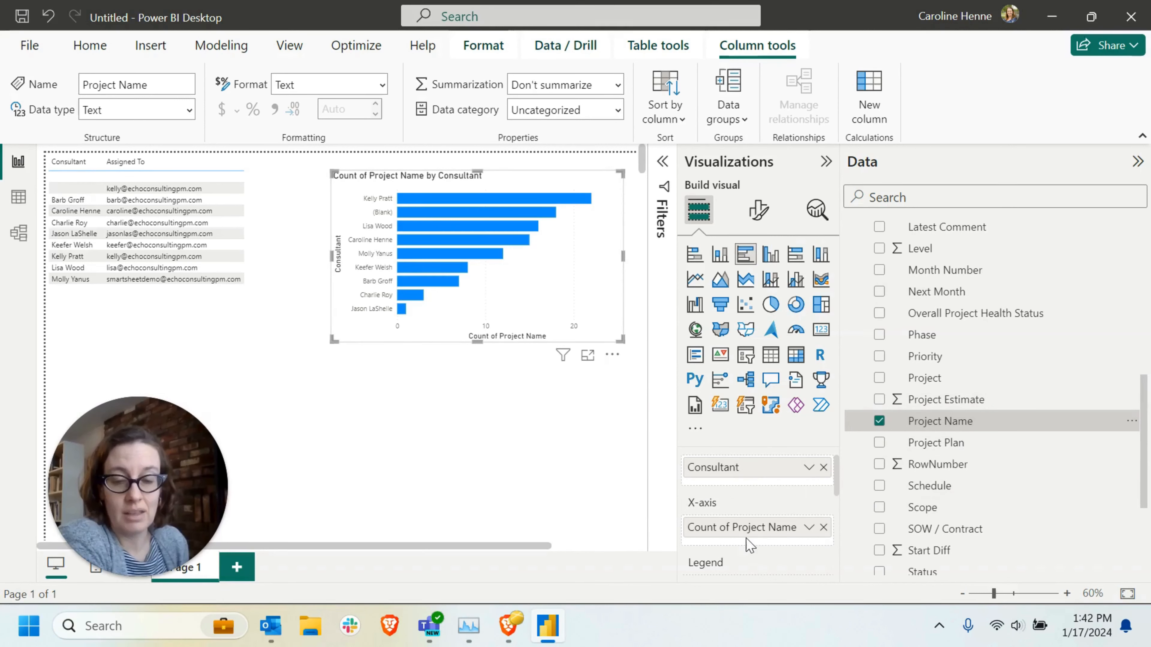
scroll(747, 489, up, 1)
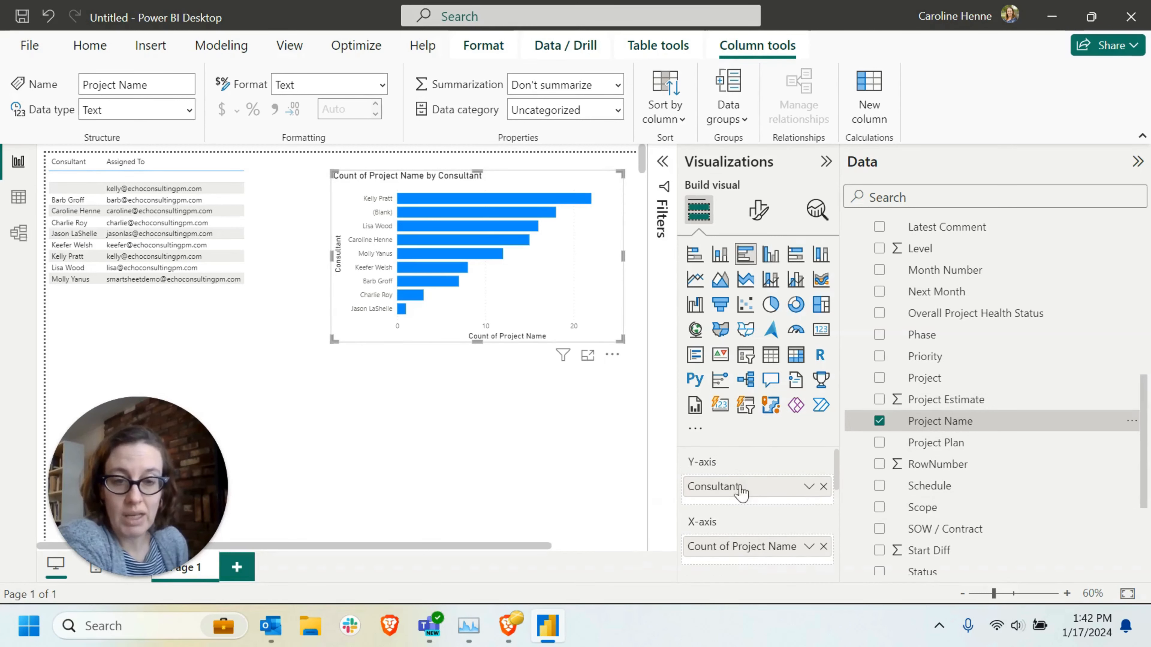
scroll(743, 499, down, 1)
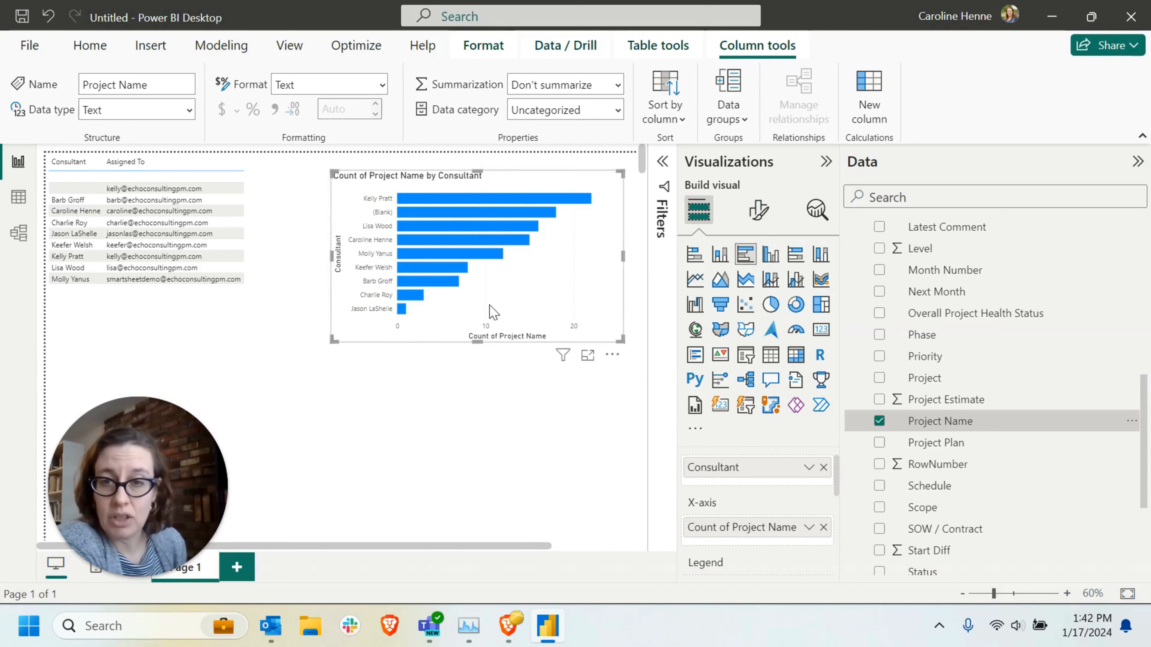
mouse_move(489, 307)
mouse_down()
mouse_move(475, 310)
mouse_move(471, 287)
mouse_move(473, 300)
mouse_up()
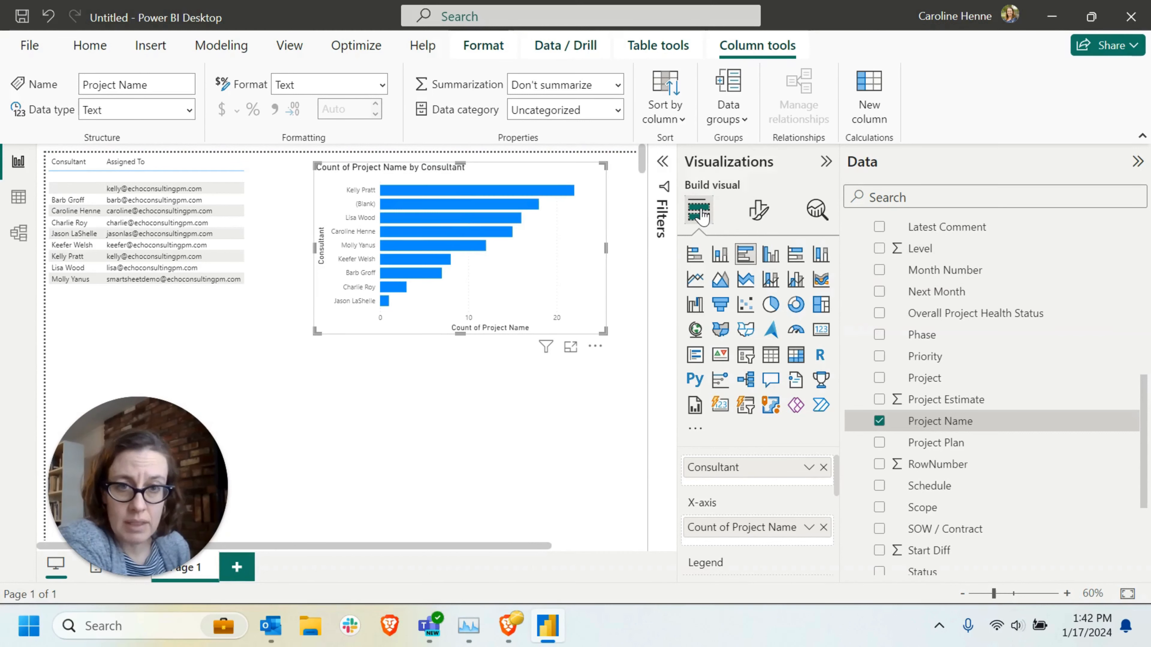
Turn off the Y-axis title in the bar chart's visual formatting
scroll(756, 512, down, 3)
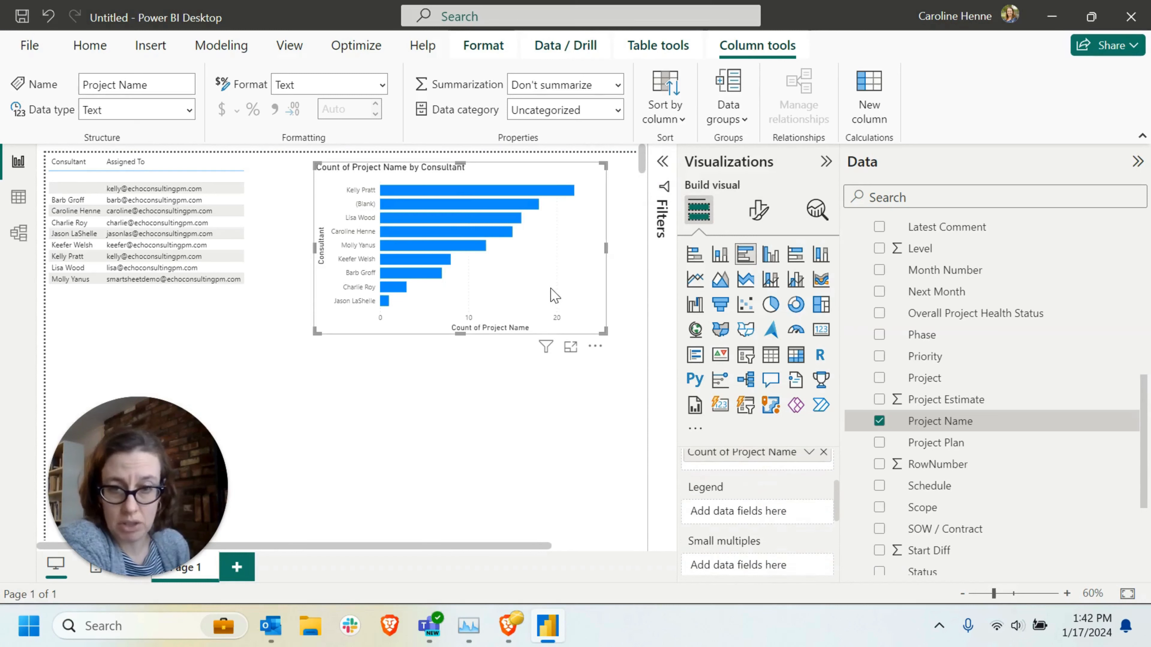
click(757, 213)
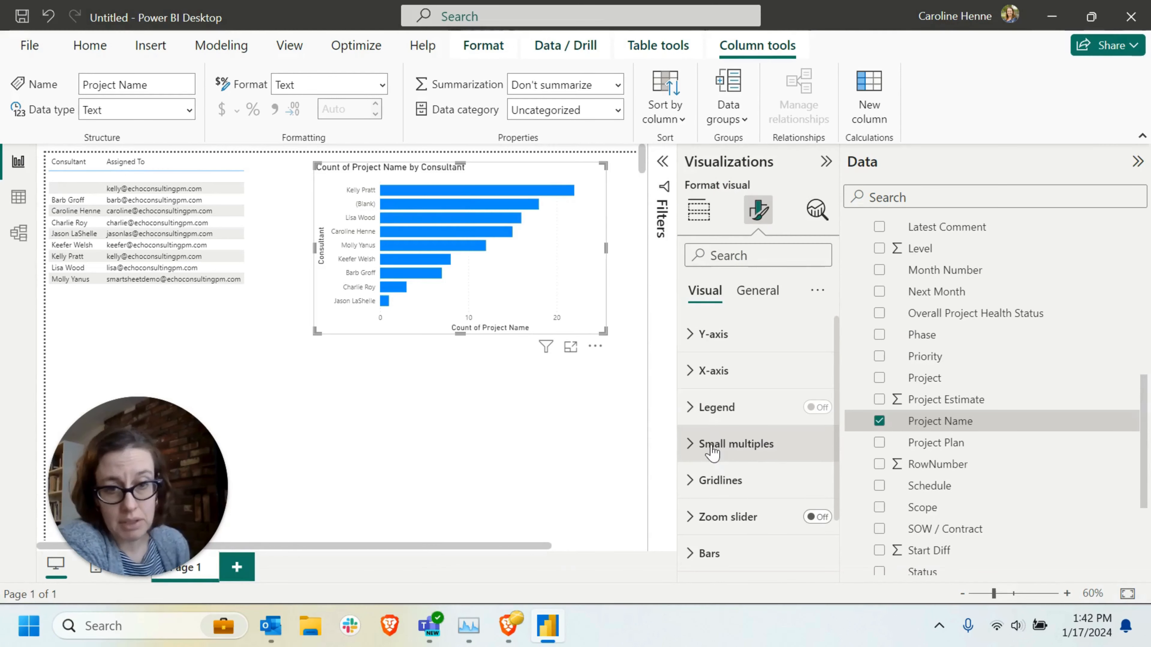
click(702, 339)
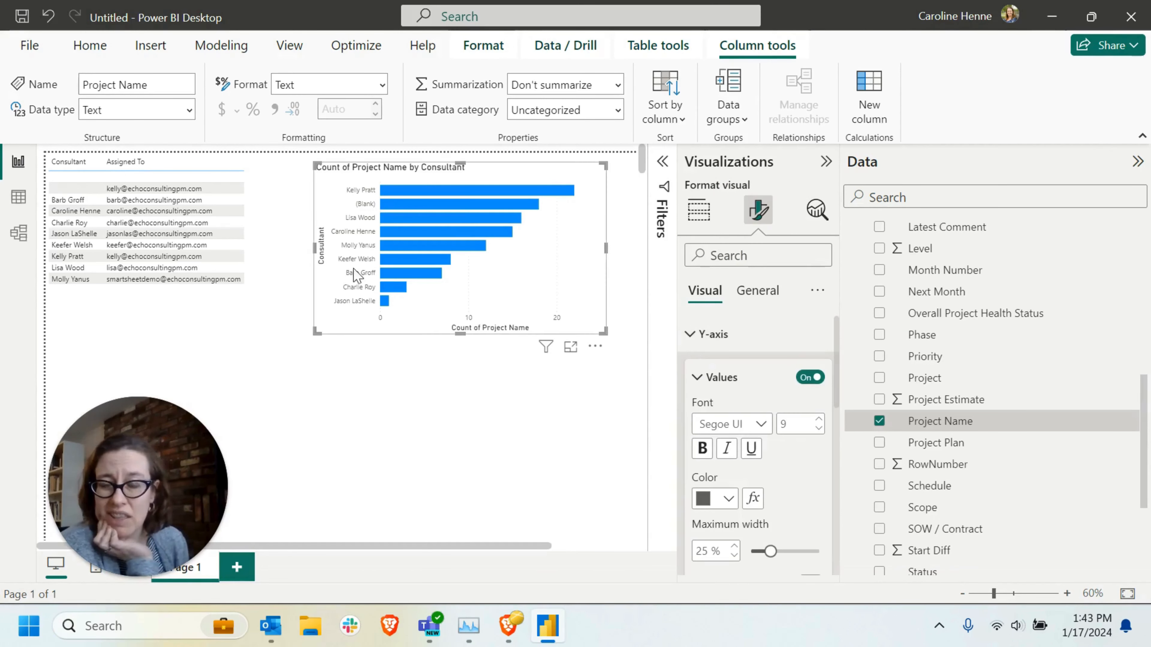
scroll(809, 465, down, 3)
scroll(809, 466, down, 1)
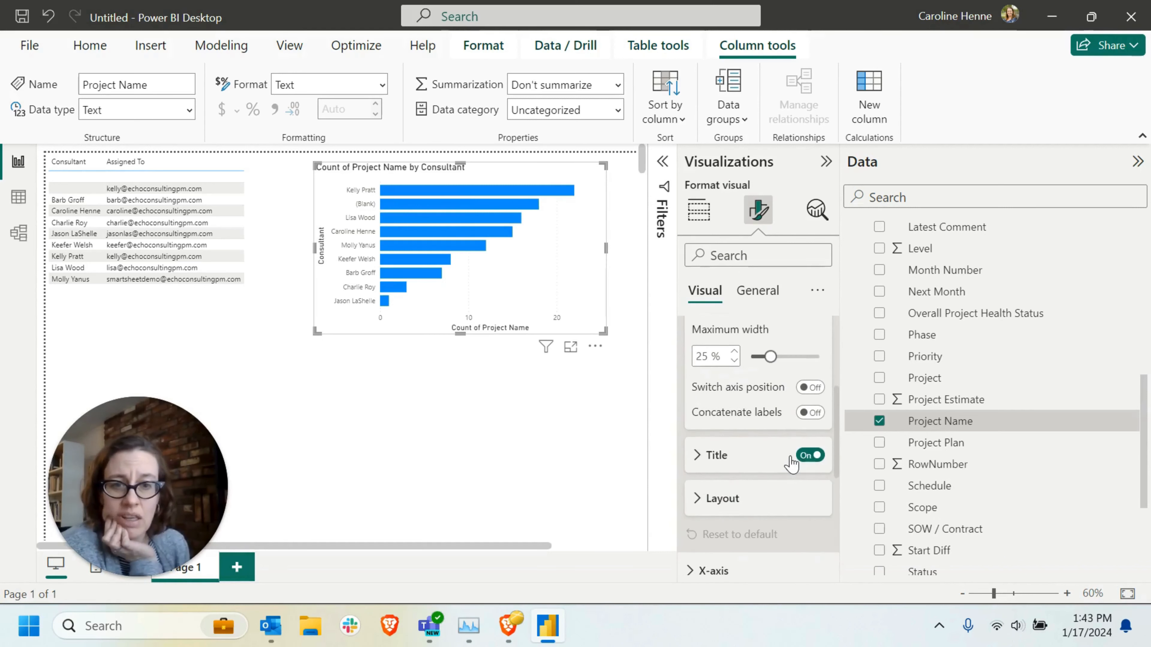
click(809, 455)
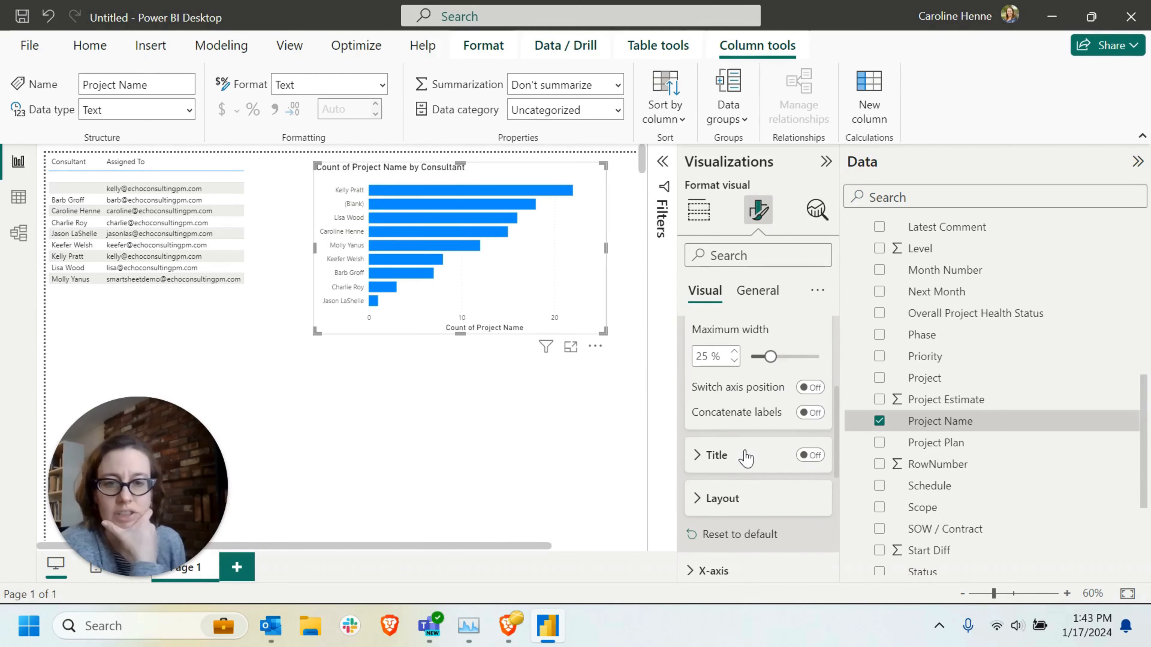
Turn off the X-axis title in the bar chart's visual formatting
scroll(745, 457, down, 1)
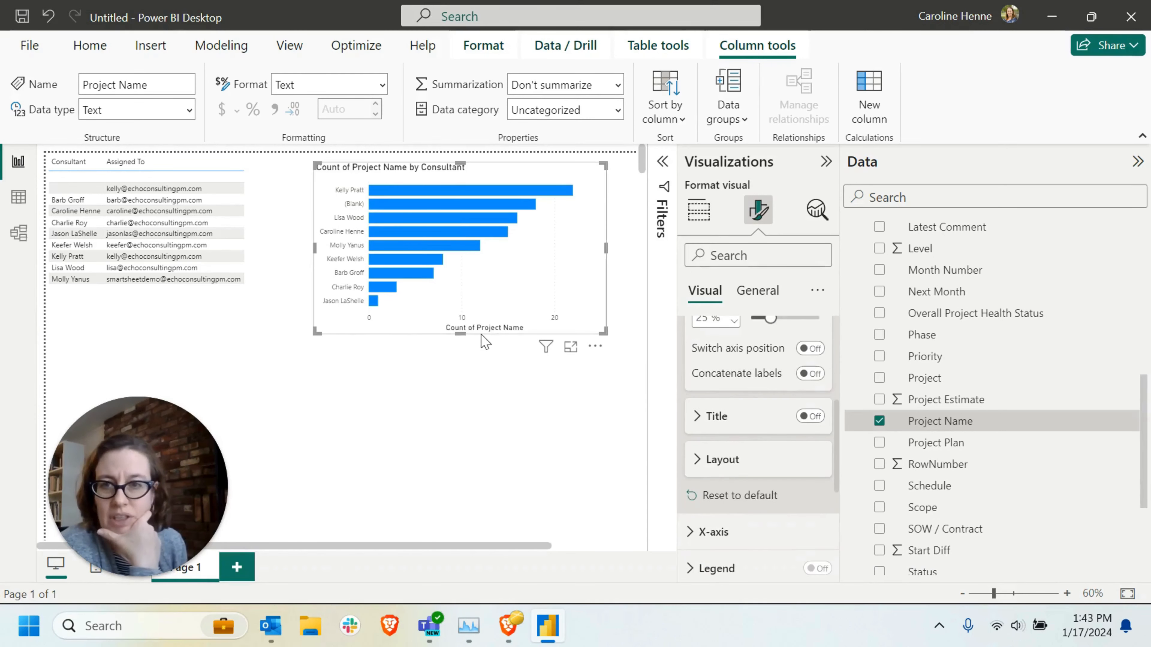
scroll(754, 480, up, 3)
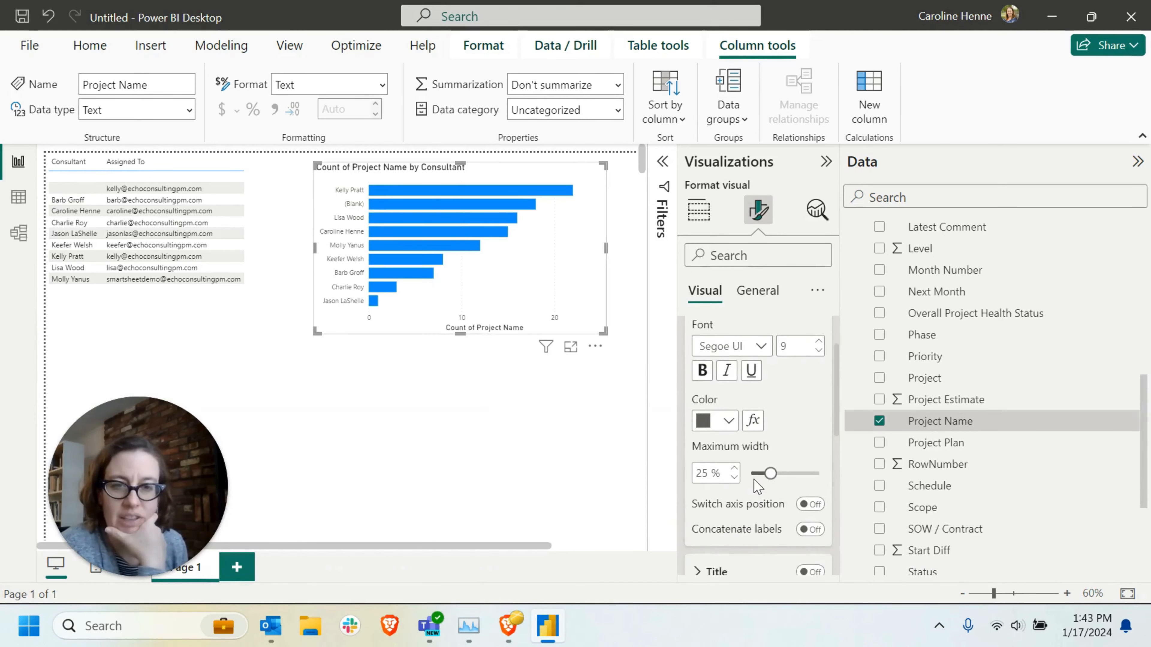
scroll(736, 422, down, 6)
click(736, 421)
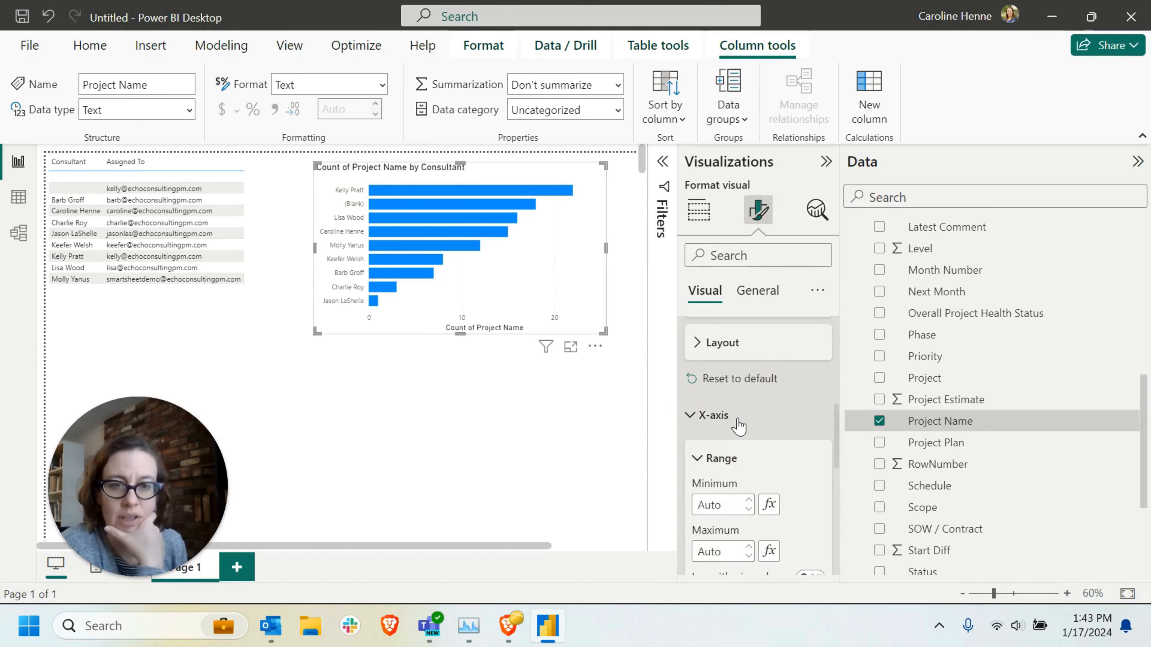
scroll(738, 417, down, 5)
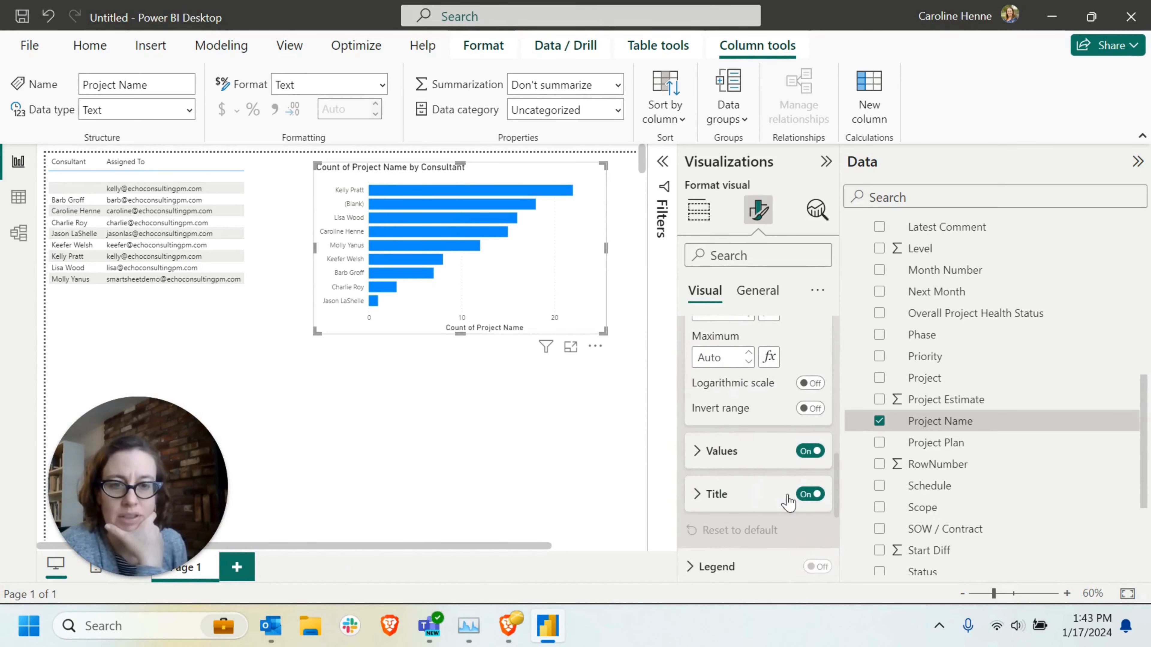
click(809, 494)
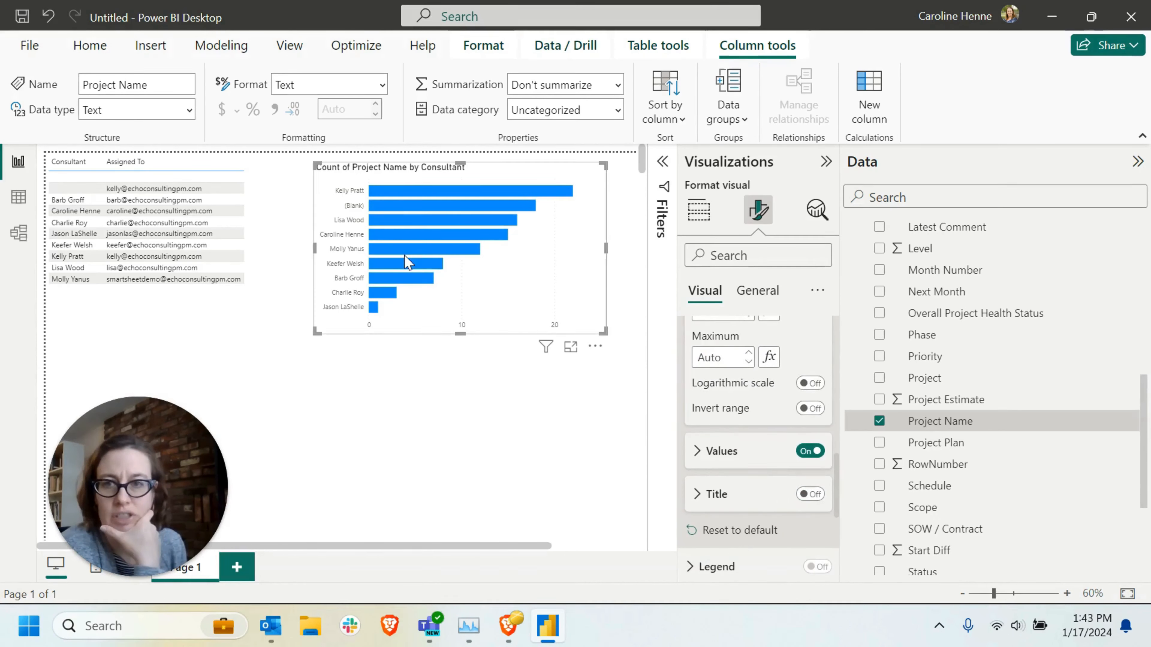
mouse_move(409, 199)
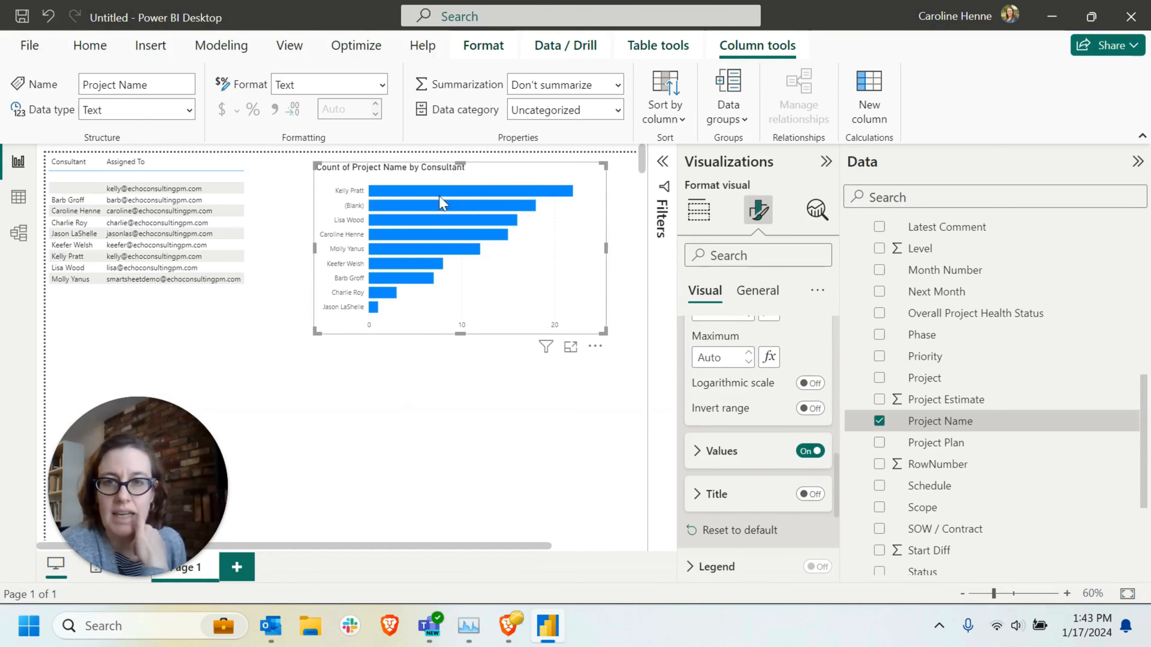
mouse_move(511, 198)
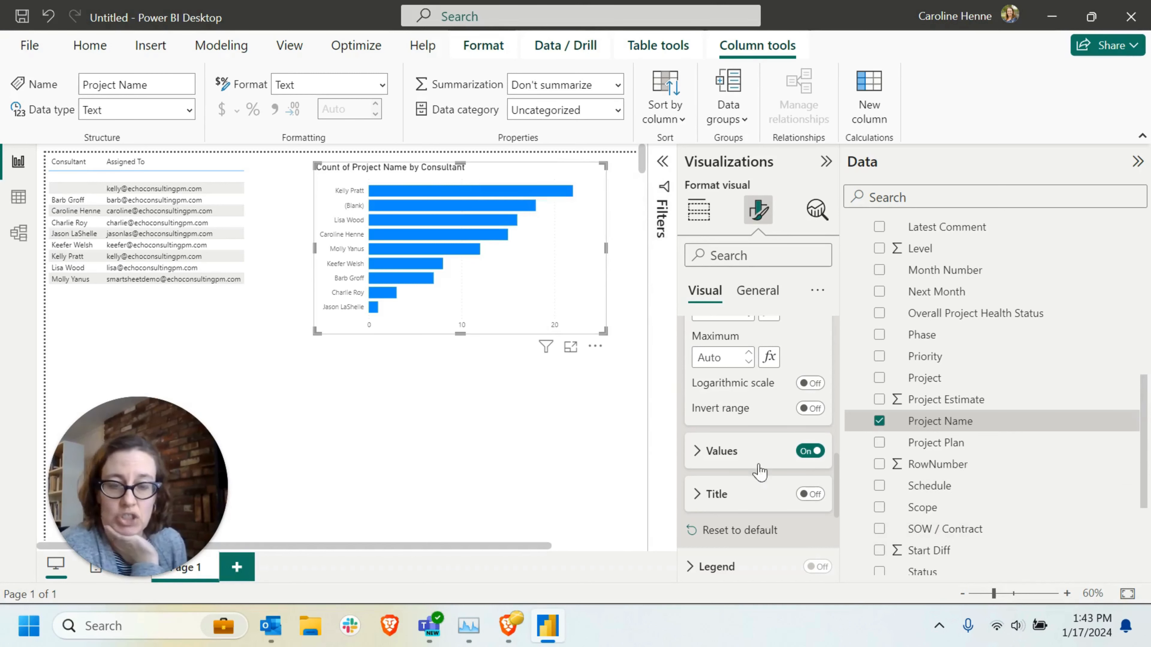
Set the display units of the bar chart's X-axis values to None
click(697, 452)
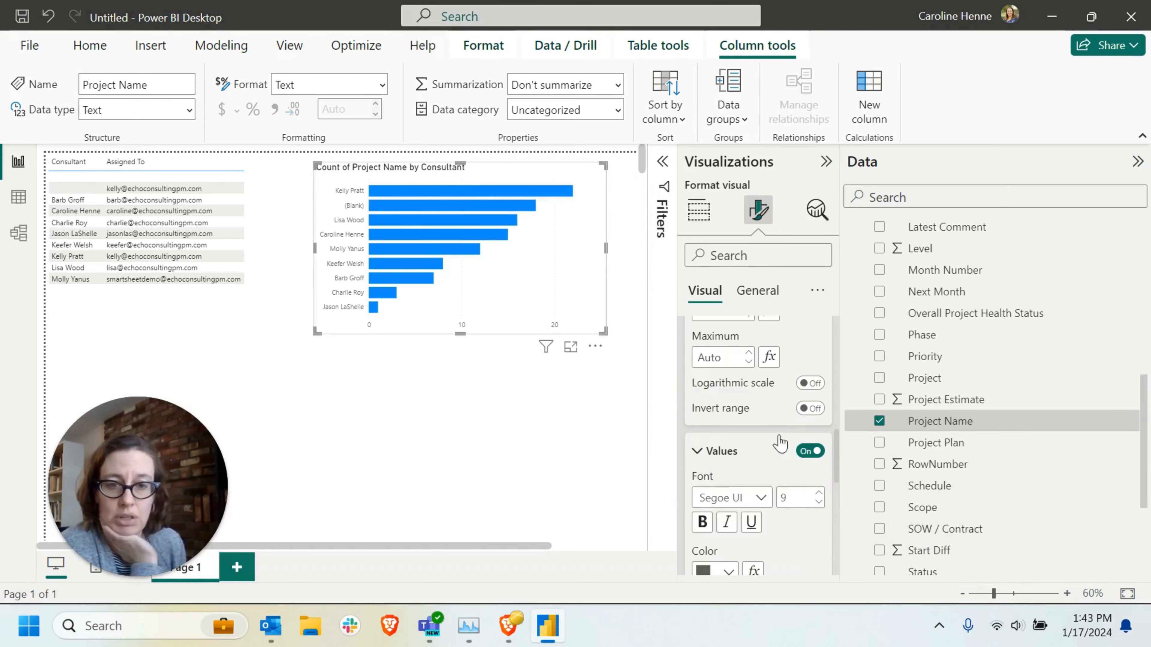
scroll(779, 444, down, 4)
scroll(743, 390, up, 2)
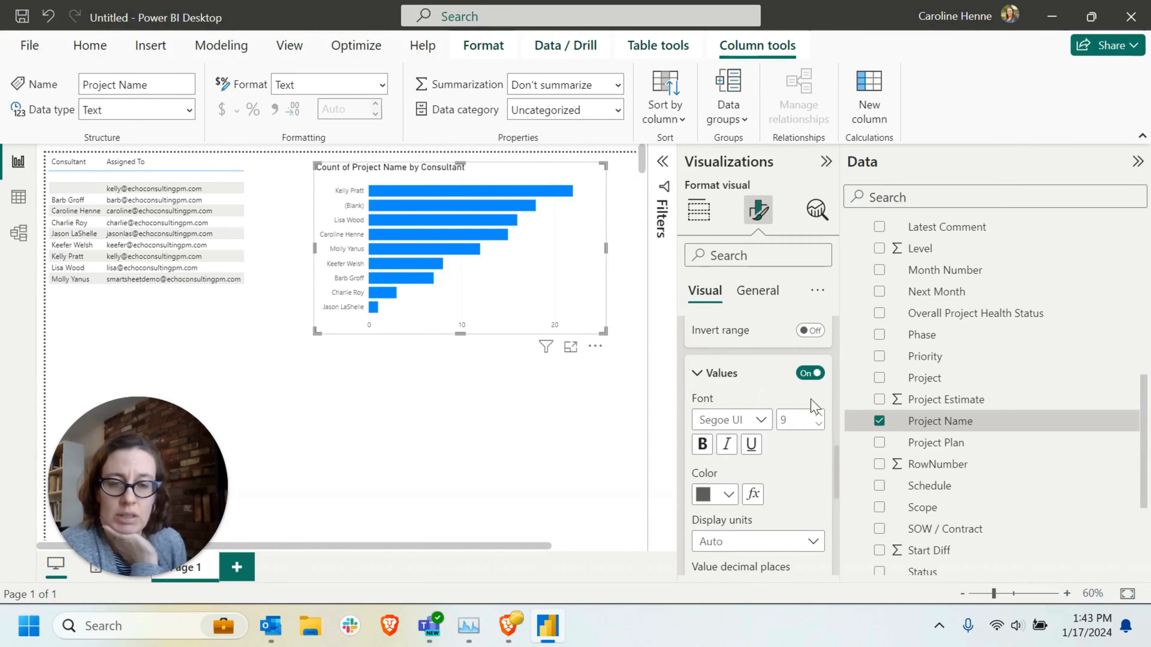
scroll(781, 443, down, 3)
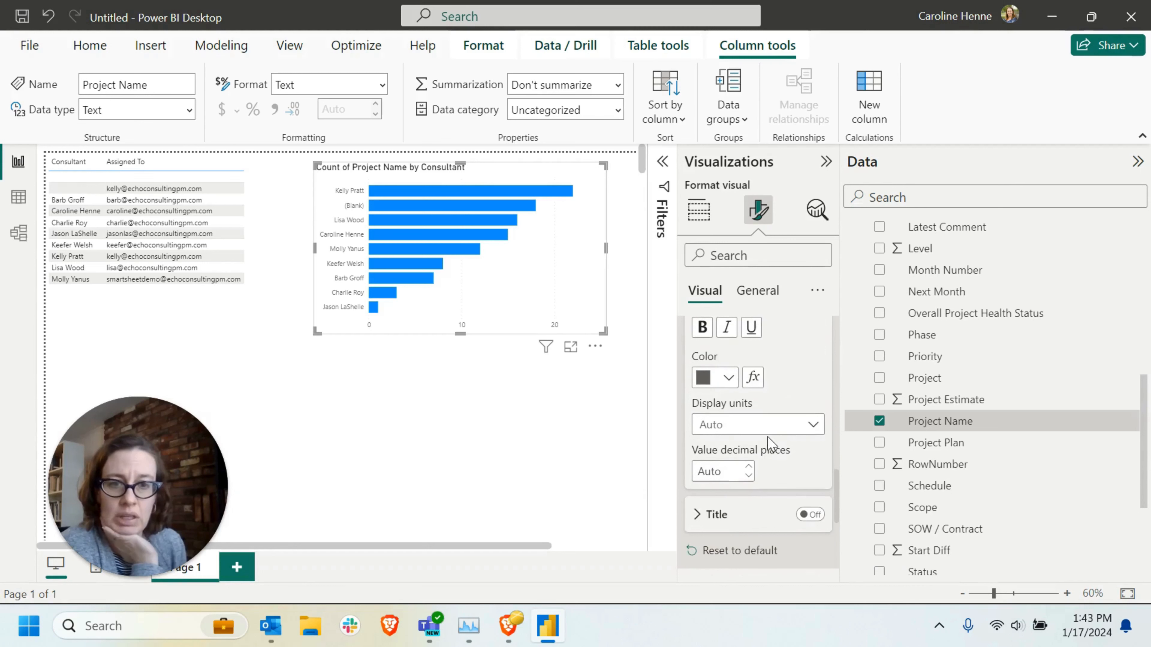
click(763, 424)
click(758, 461)
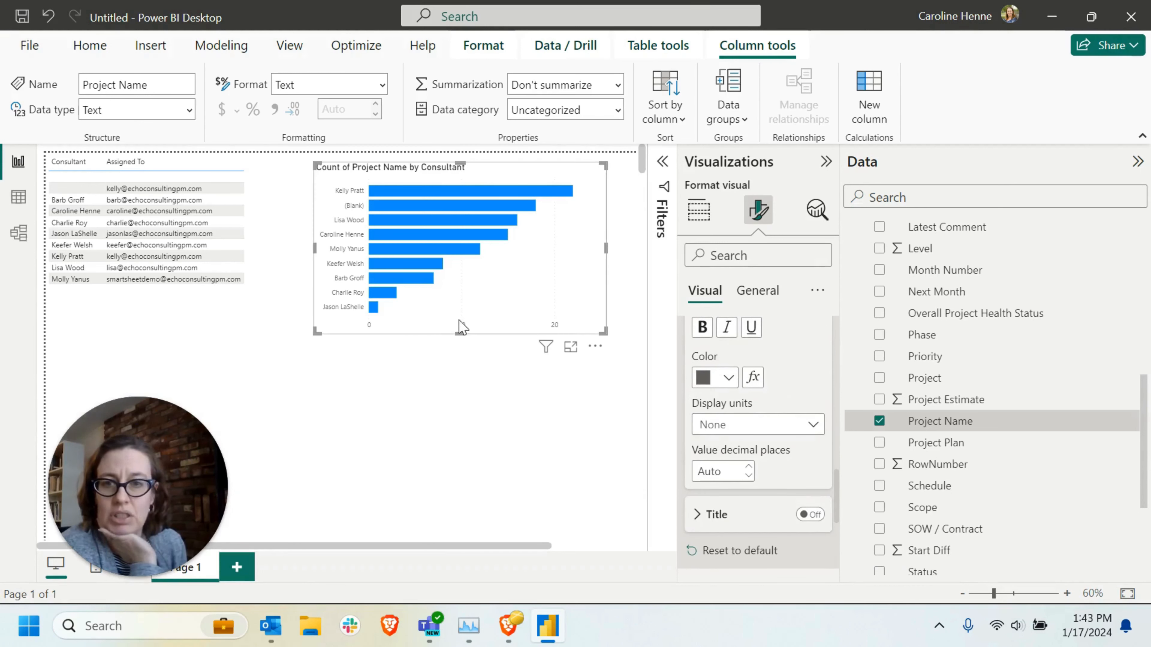
click(469, 347)
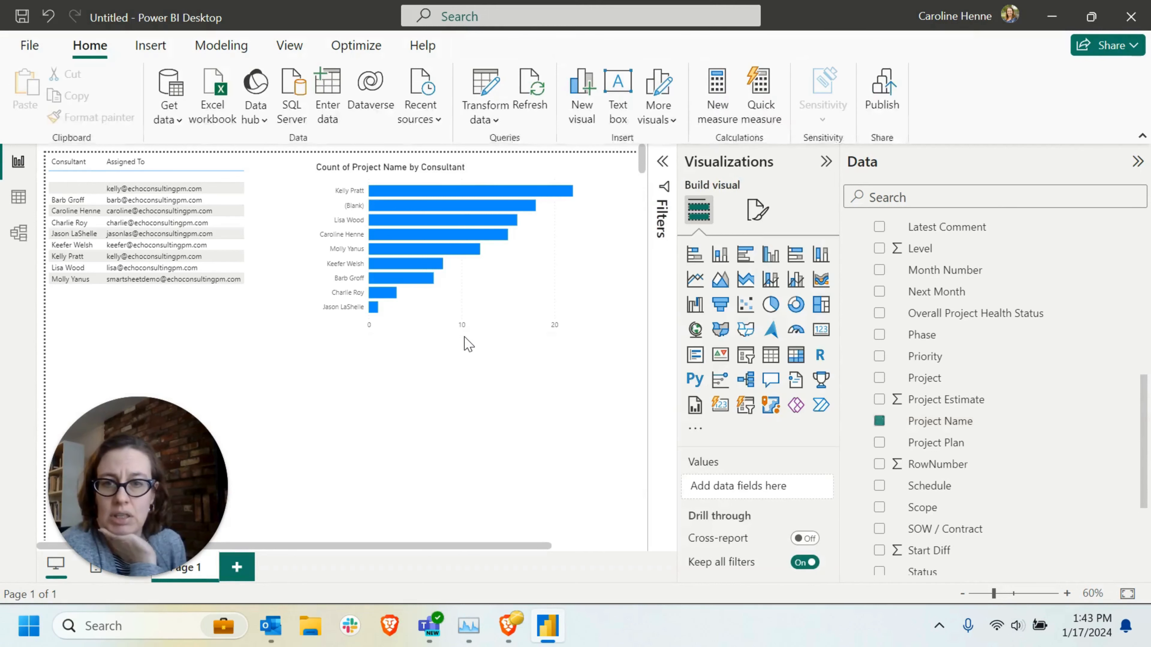
Try hiding the bar chart's X-axis values and turn them back on
click(463, 317)
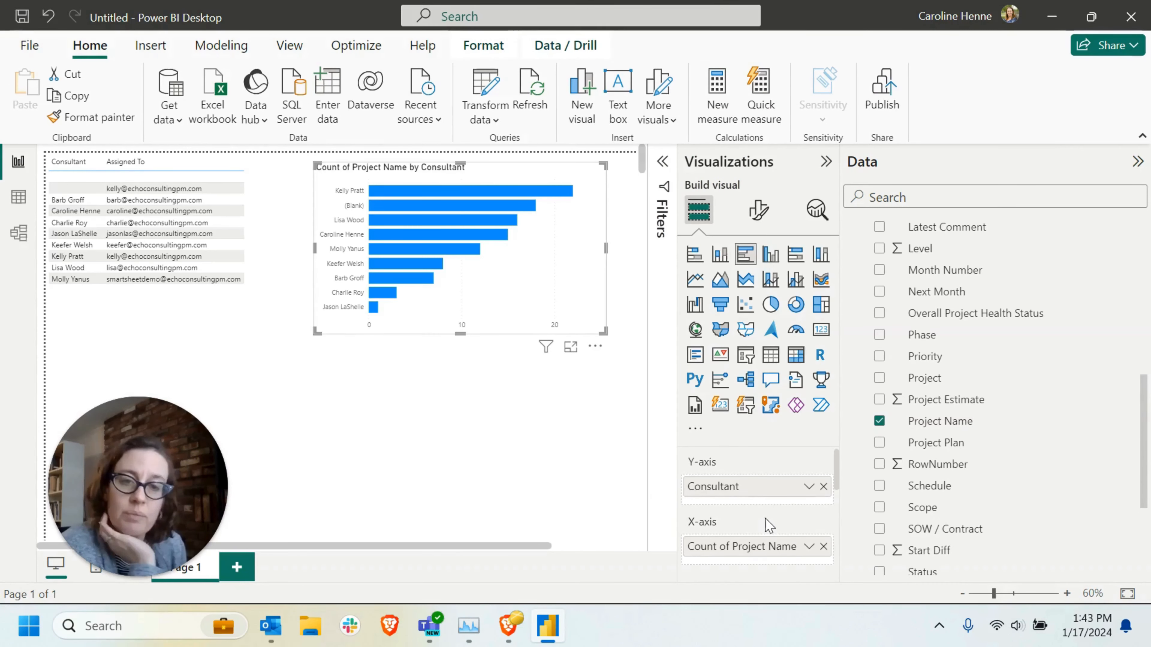
click(758, 210)
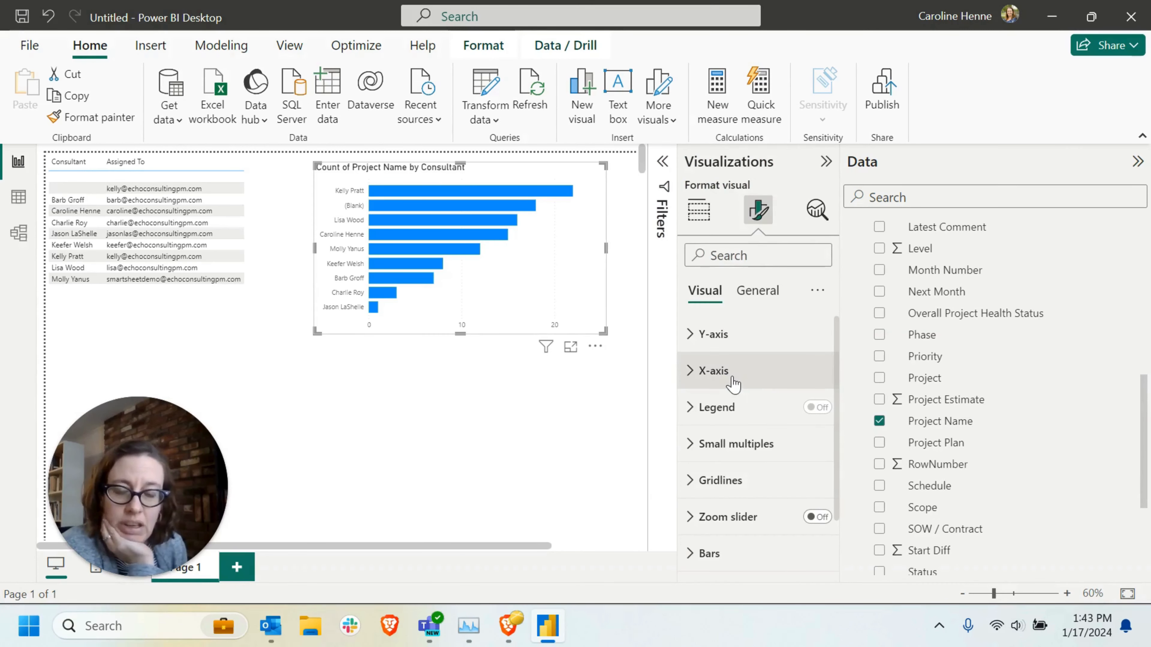
click(732, 383)
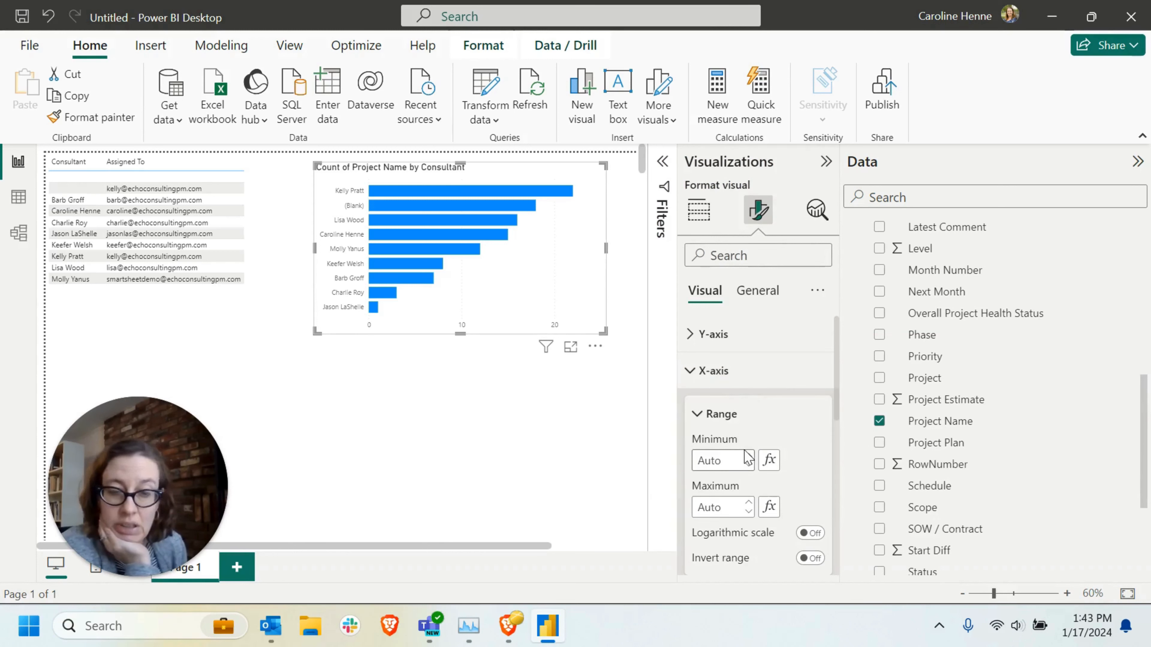
scroll(736, 442, down, 4)
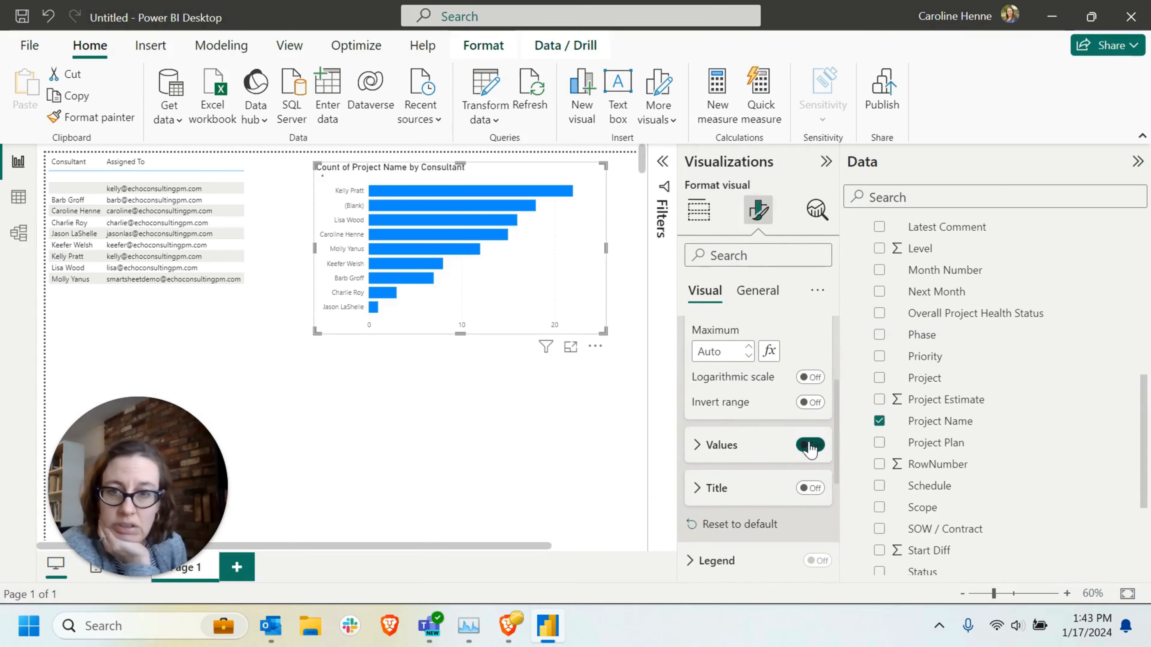
click(810, 446)
click(813, 449)
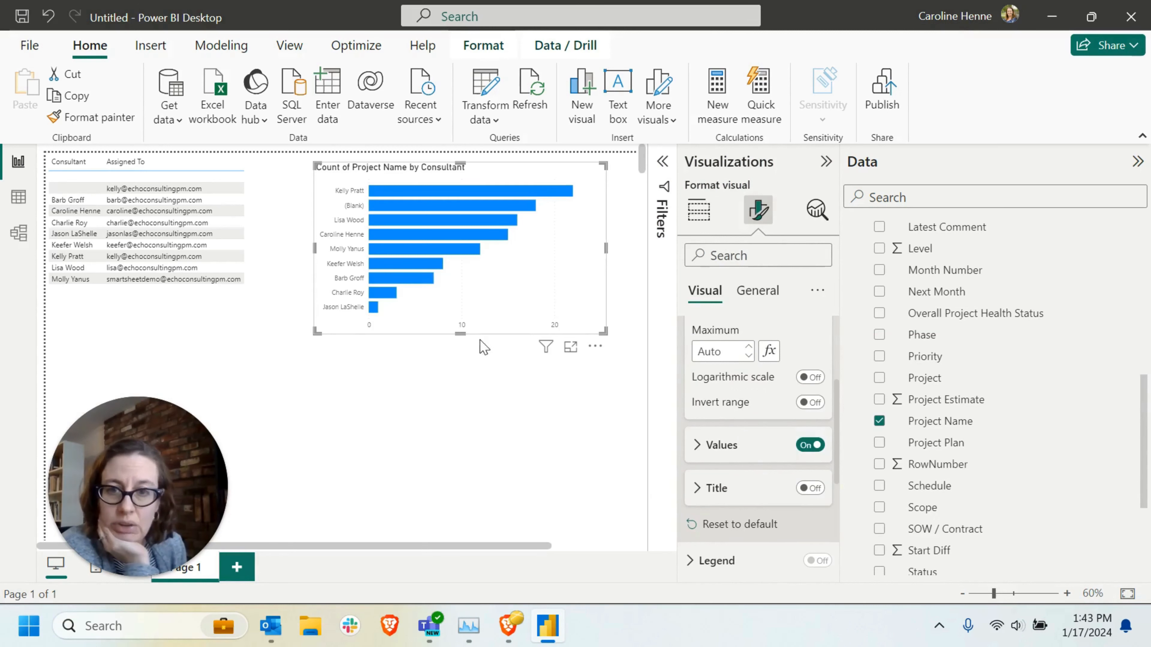
Extend the bar chart's lower edge slightly to make it taller and turn on its data labels
scroll(716, 512, down, 5)
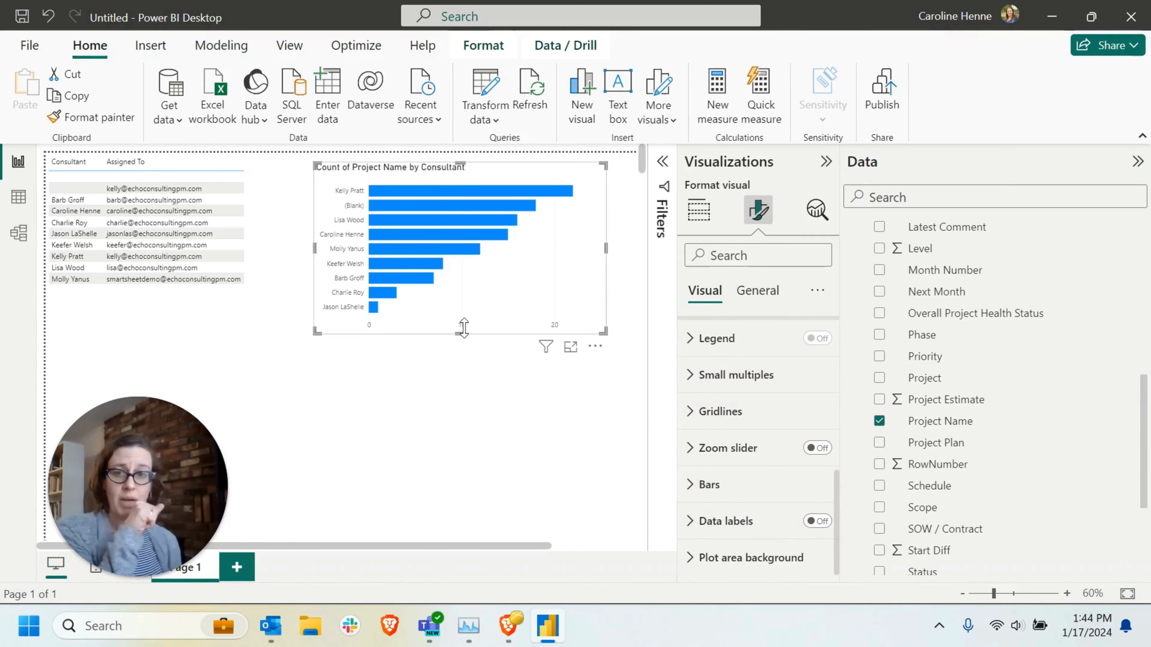
drag(461, 335, 459, 360)
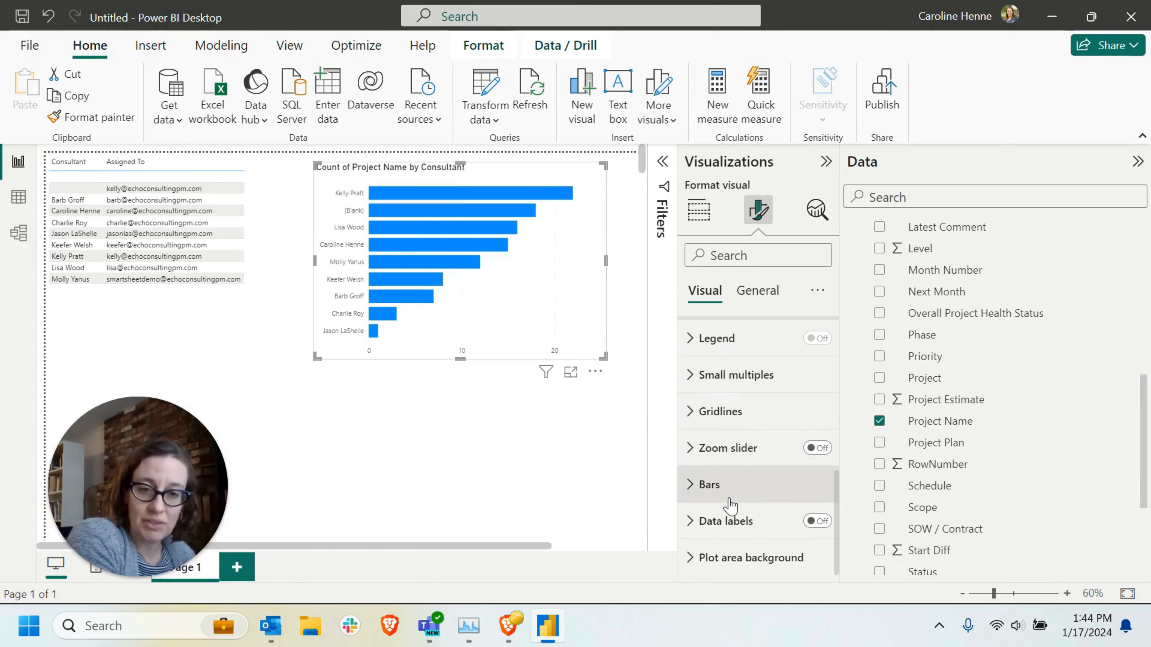
click(727, 521)
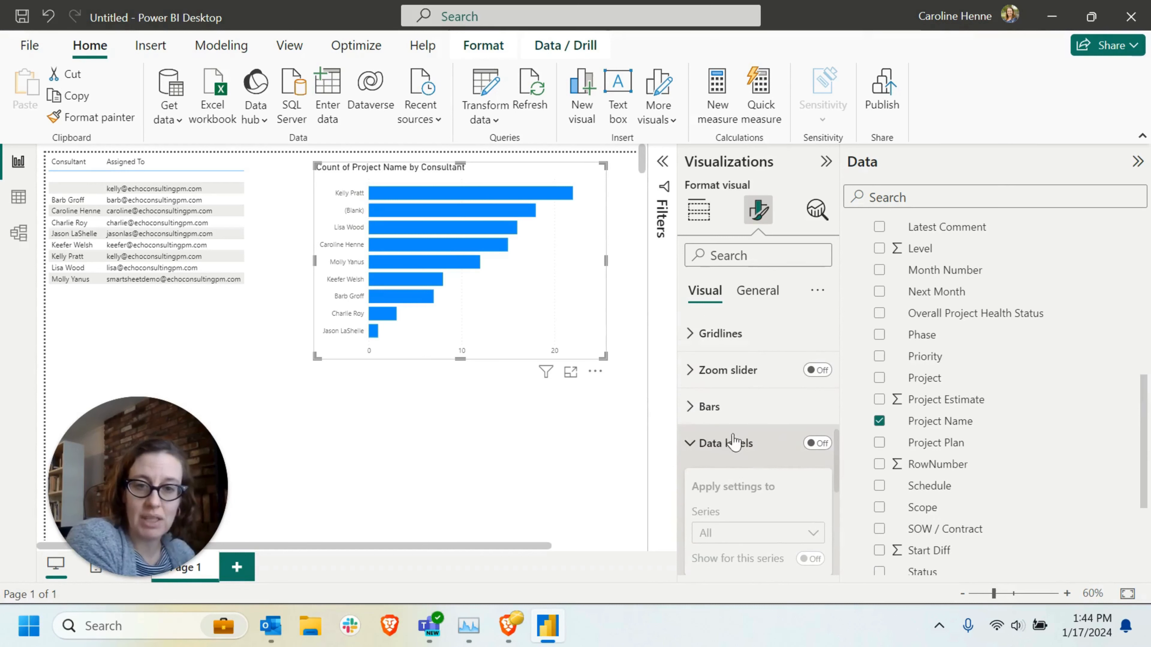
click(818, 443)
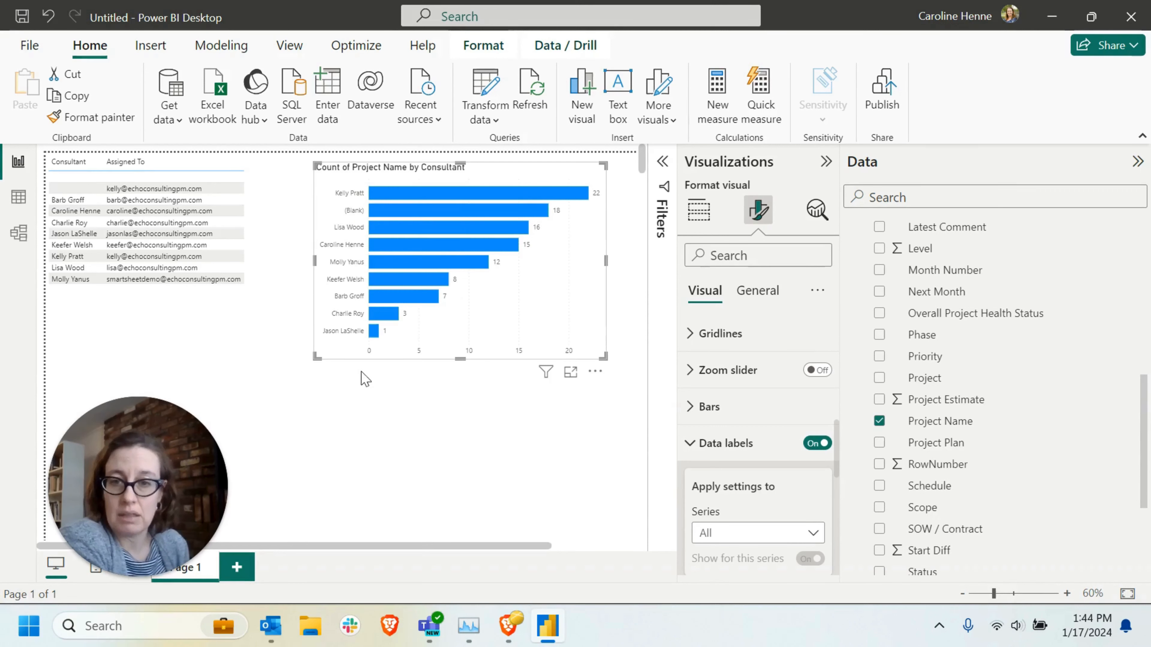
Set the position of the bar chart's data labels to Inside center
scroll(770, 483, down, 1)
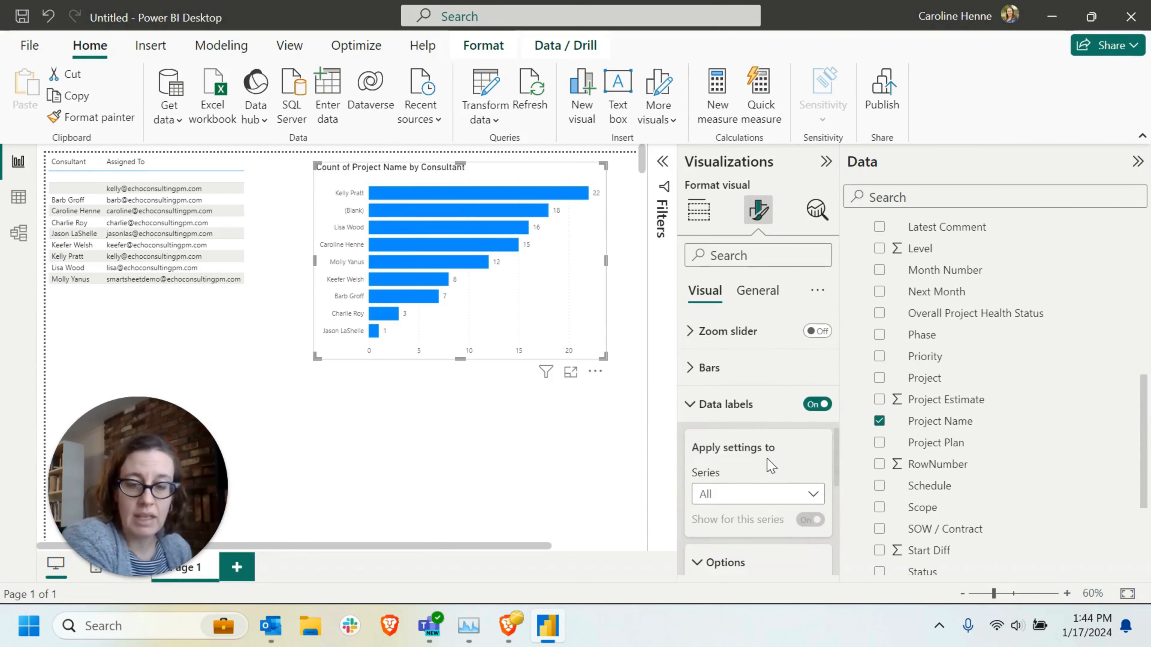
scroll(770, 466, down, 5)
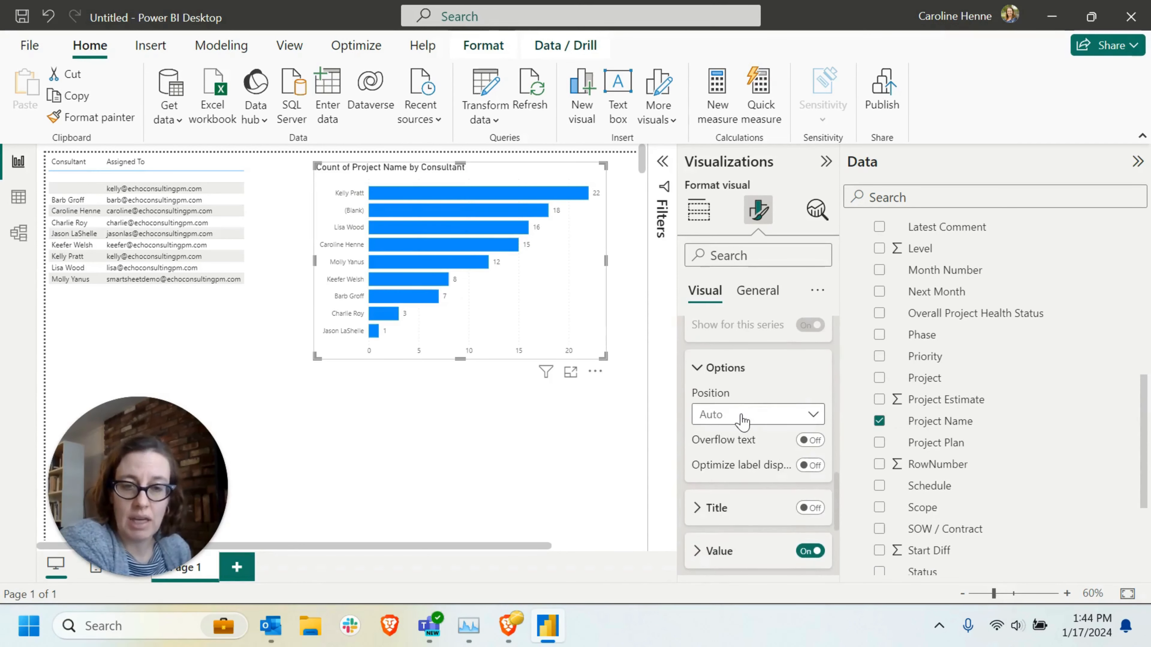
click(742, 421)
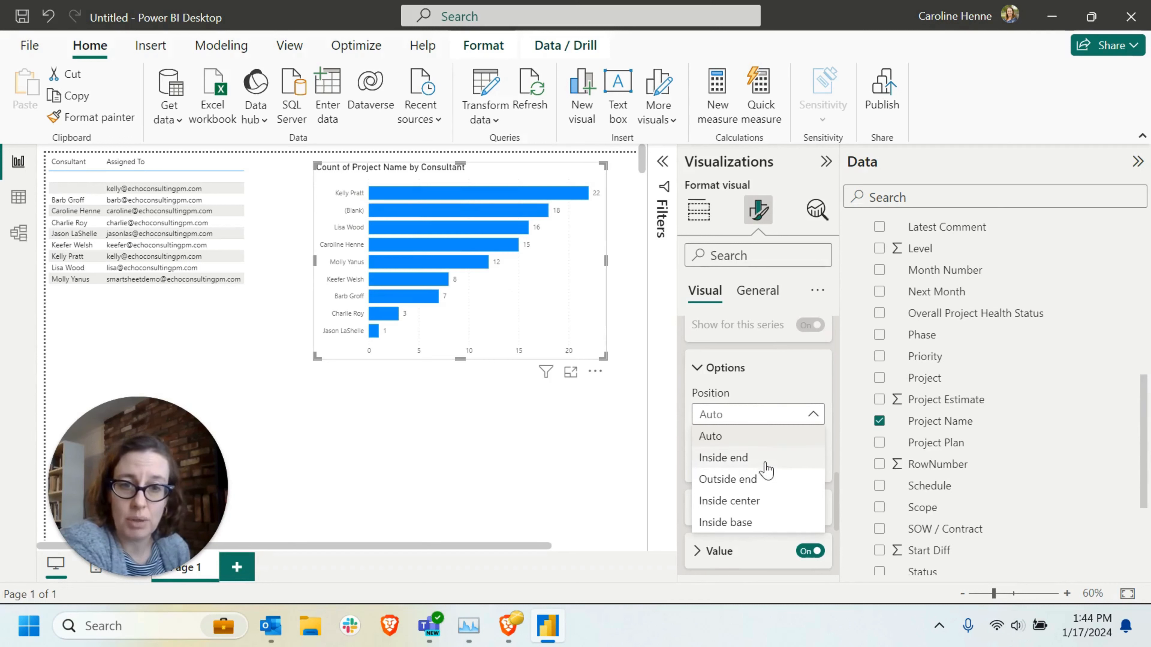
click(748, 506)
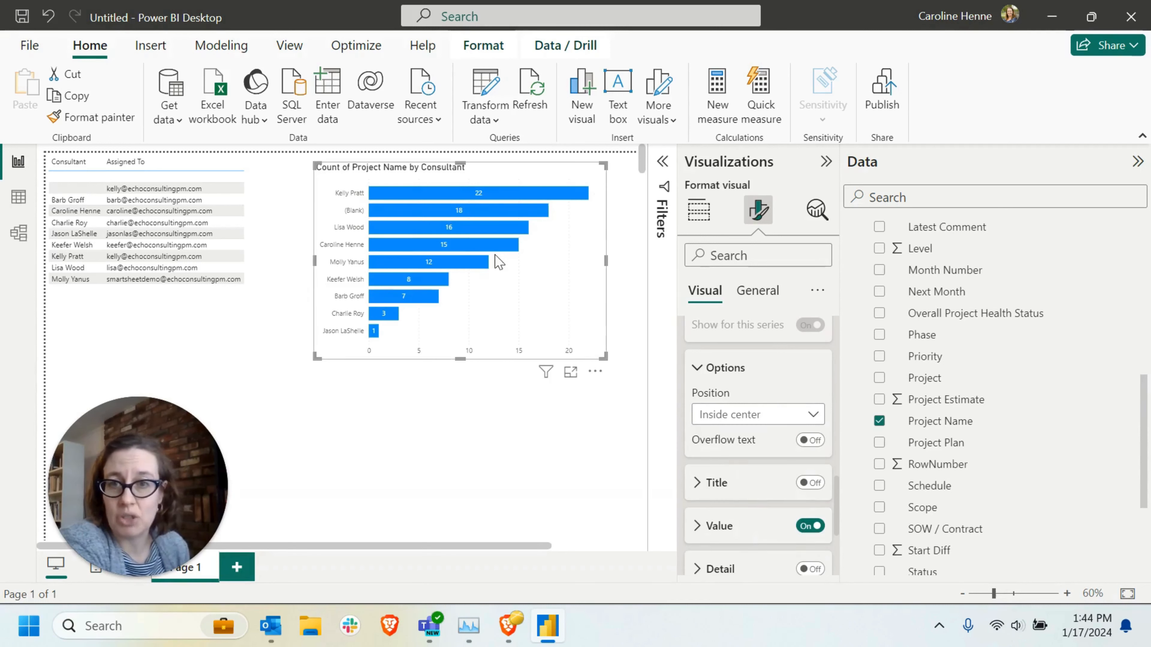
Try the Outside end position for the data labels and return them to Inside center
click(745, 415)
click(737, 482)
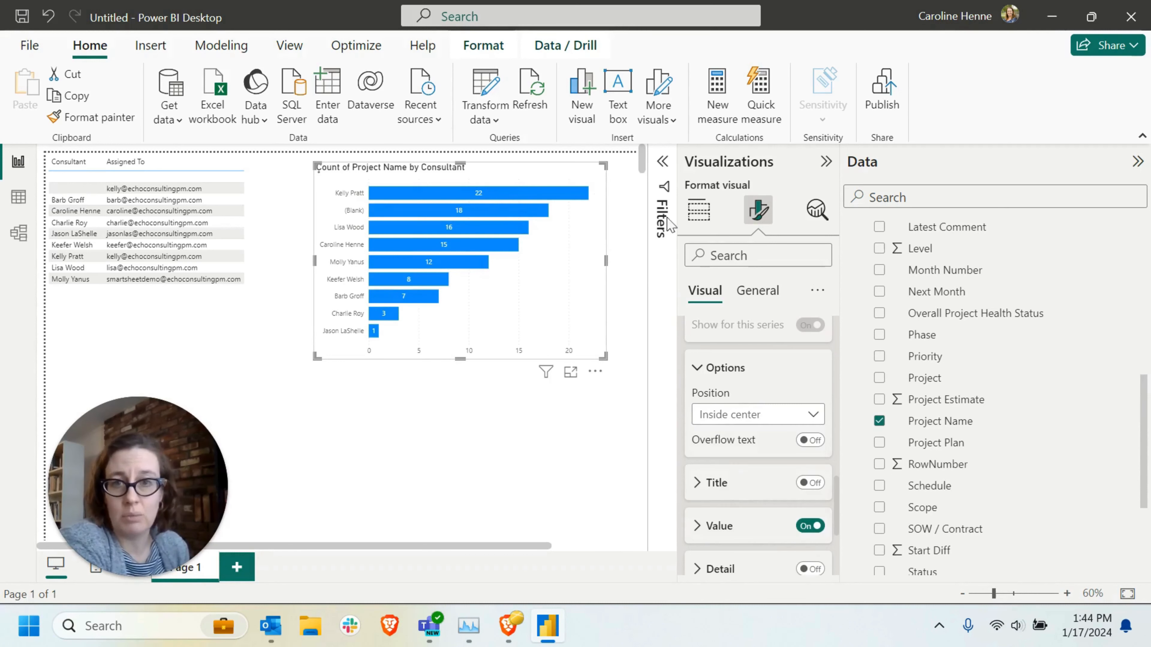
click(771, 415)
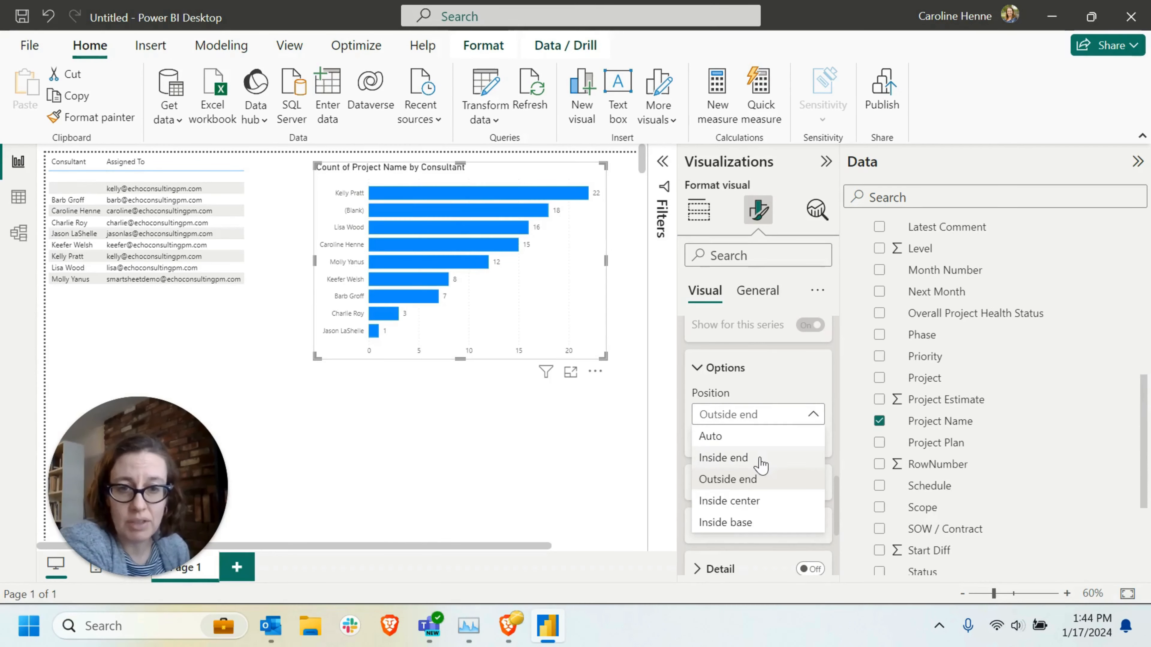
click(759, 502)
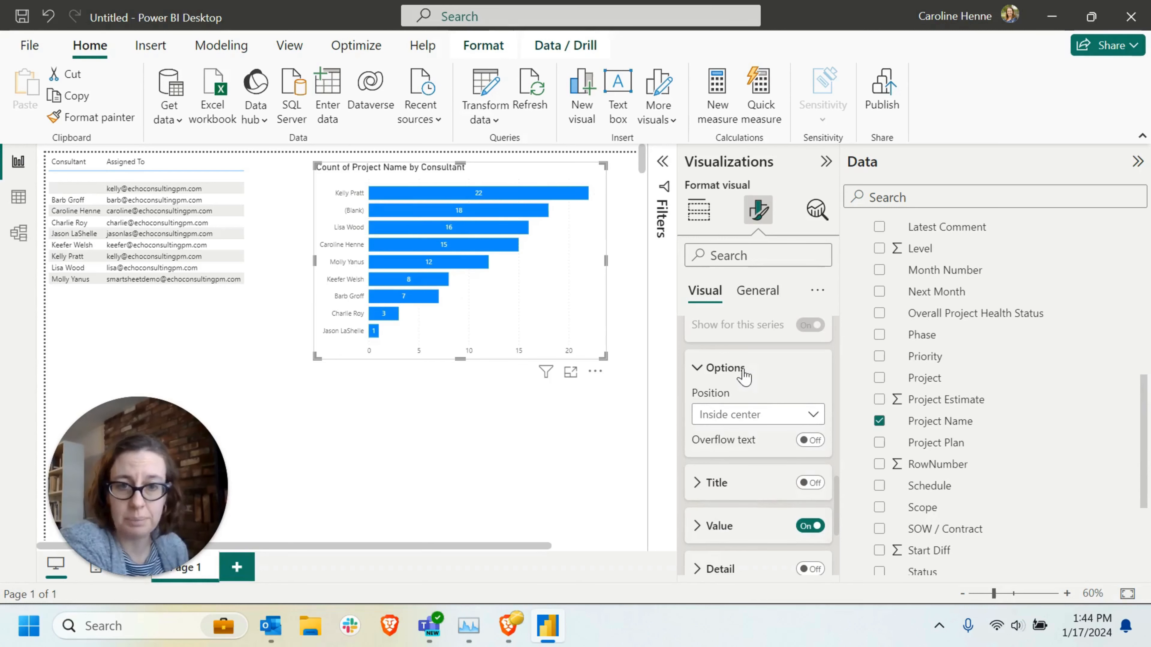
Change the color of all bars in the chart to dark blue
scroll(716, 381, down, 3)
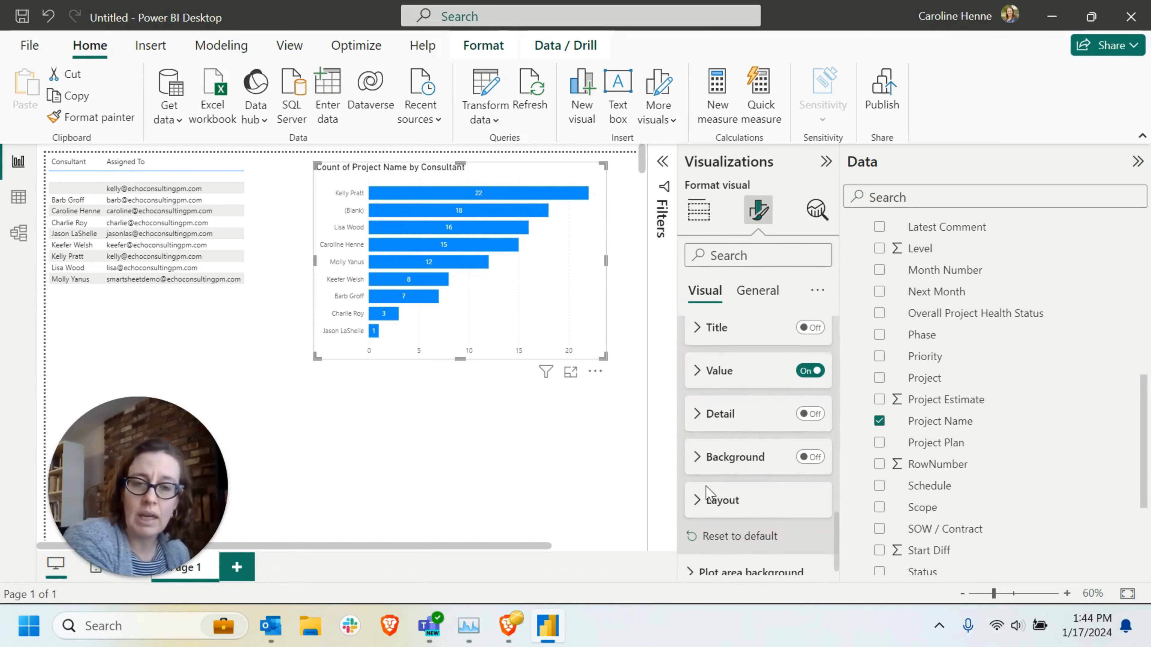
scroll(706, 494, up, 3)
scroll(710, 492, up, 4)
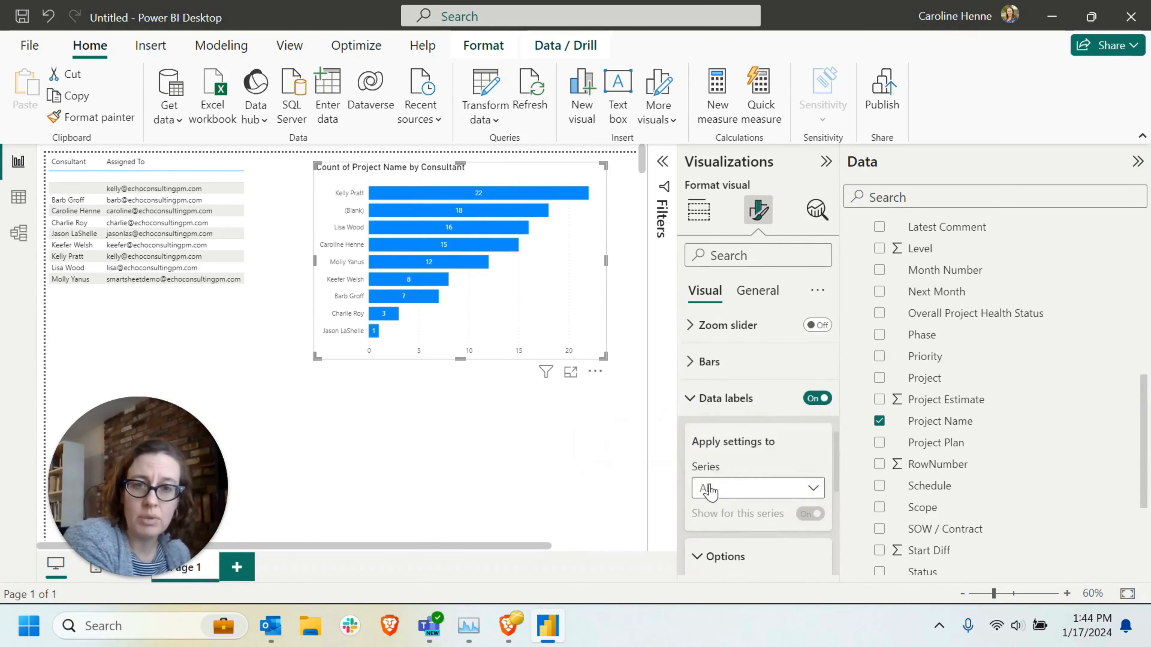
click(689, 375)
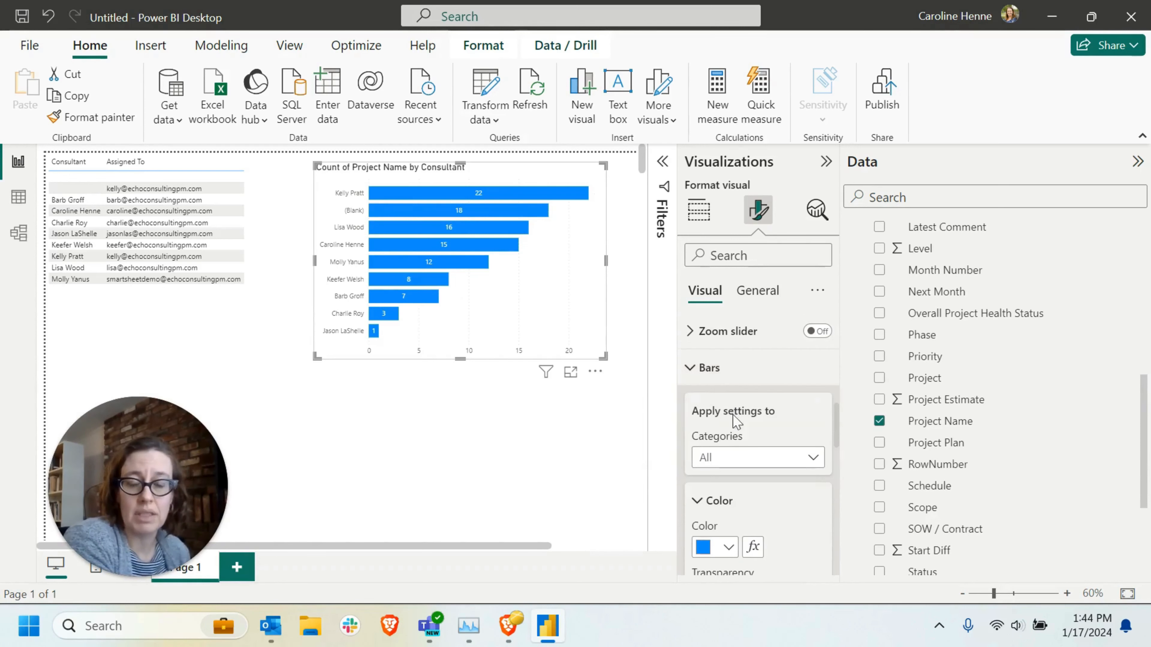
scroll(730, 444, down, 2)
click(725, 472)
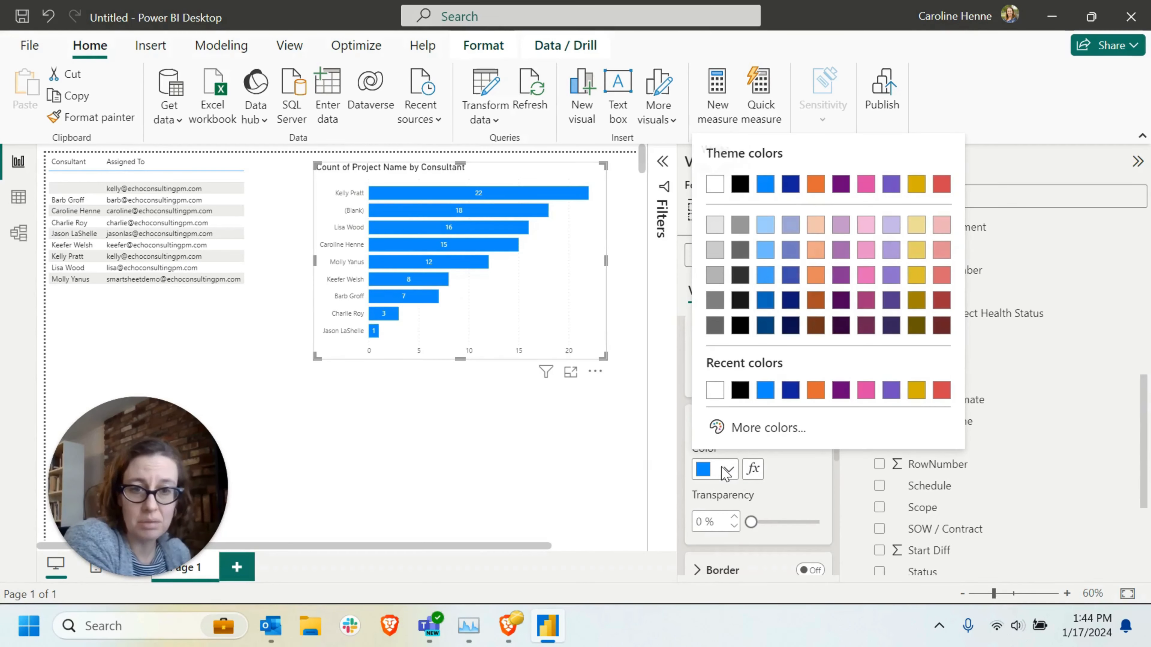
click(792, 391)
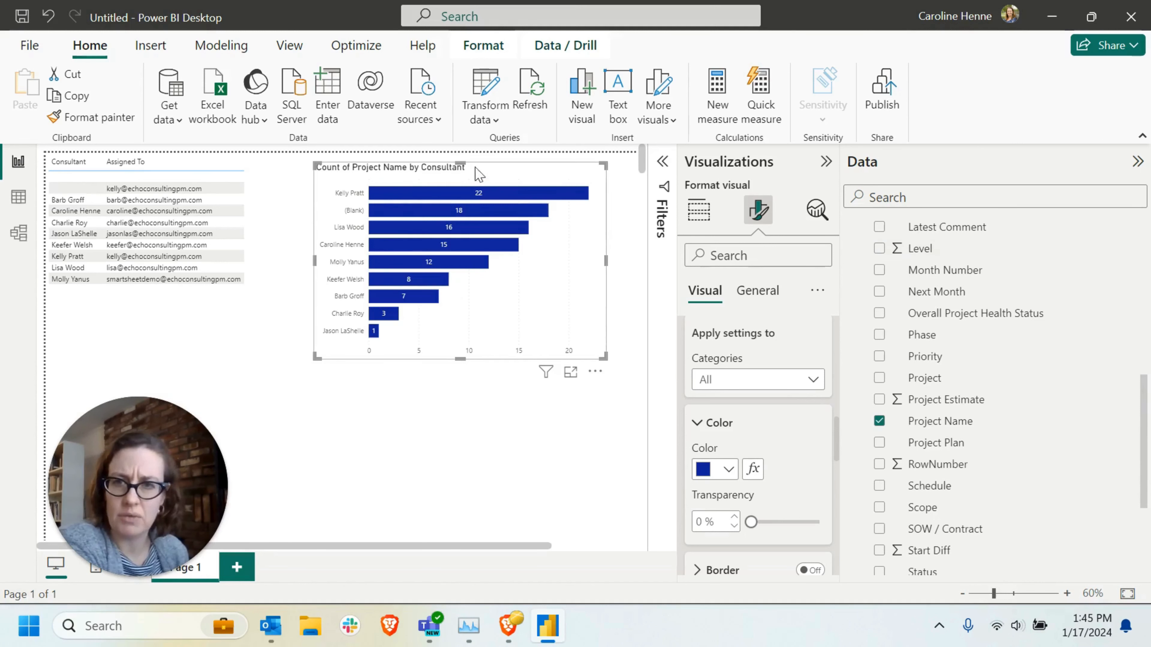
Change the bar chart's title text to "Projects per Consultant"
click(754, 300)
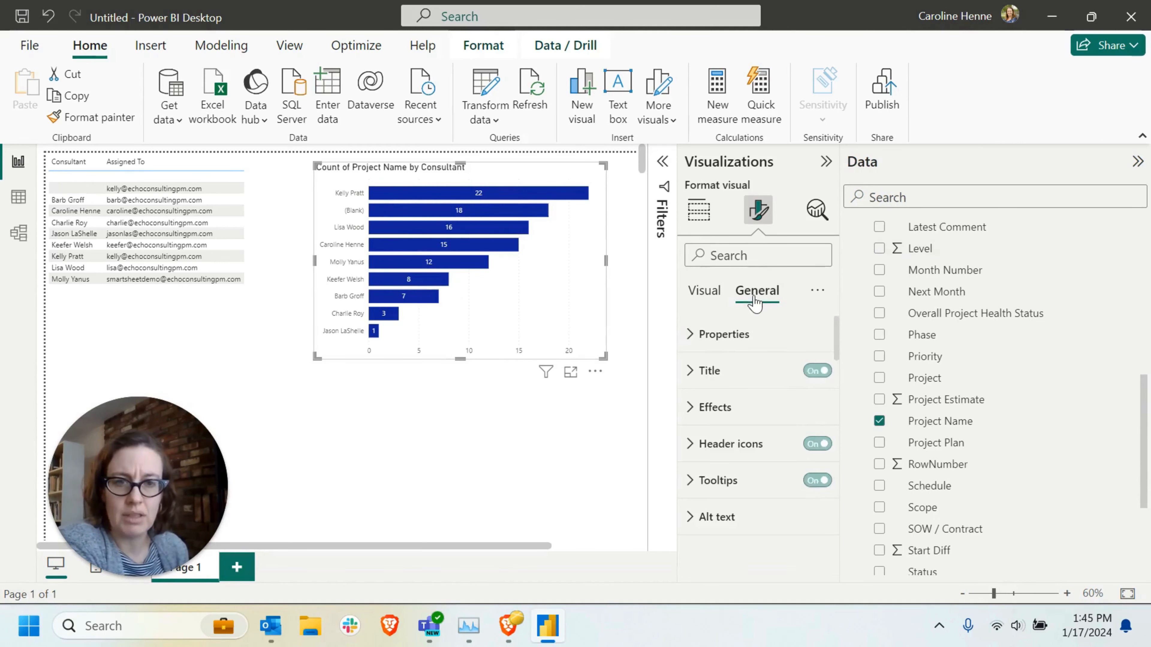
click(707, 384)
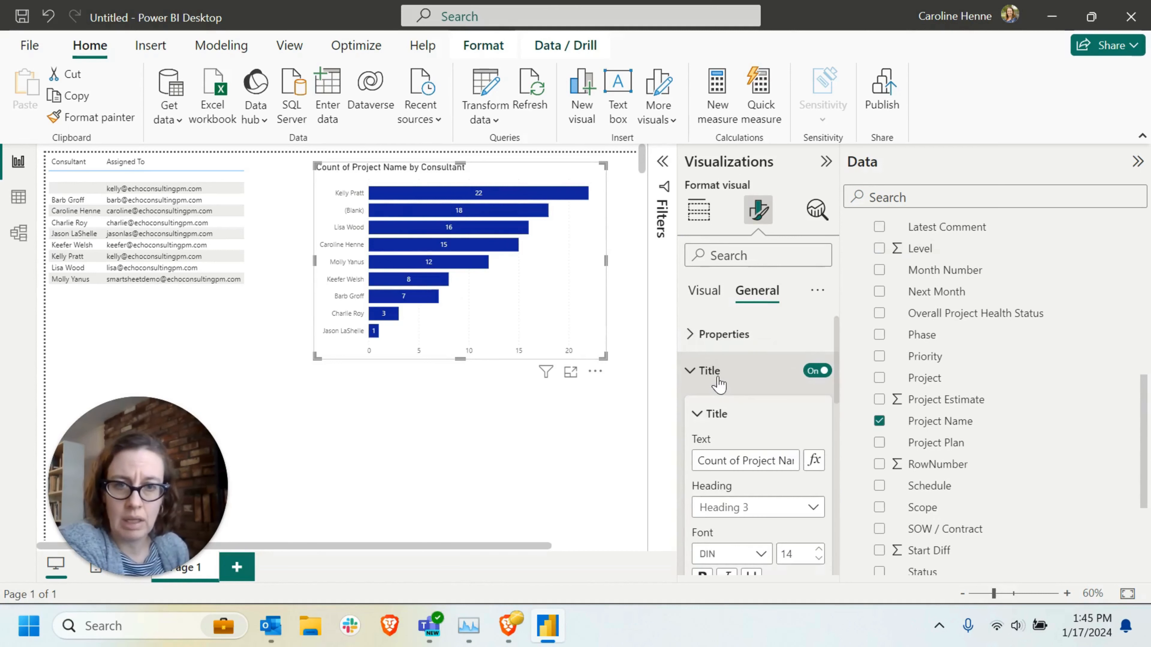
click(745, 462)
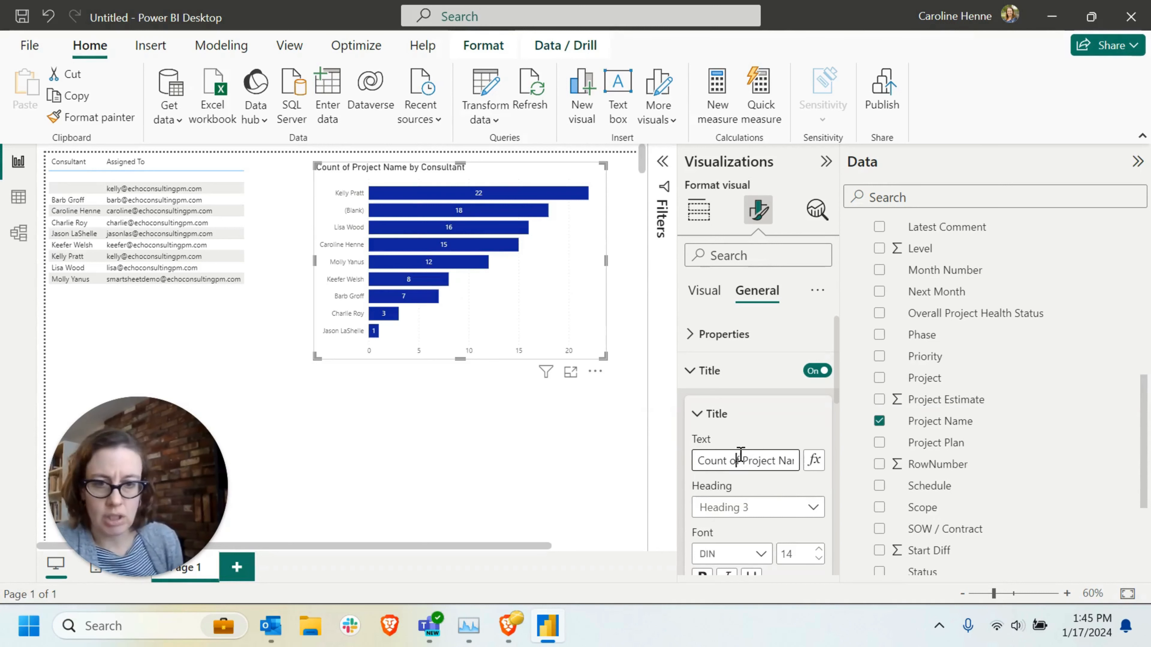
key(BackSpace)
key(BackSpace)
key(BackSpace)
key(BackSpace)
key(BackSpace)
key(BackSpace)
key(BackSpace)
key(BackSpace)
key(BackSpace)
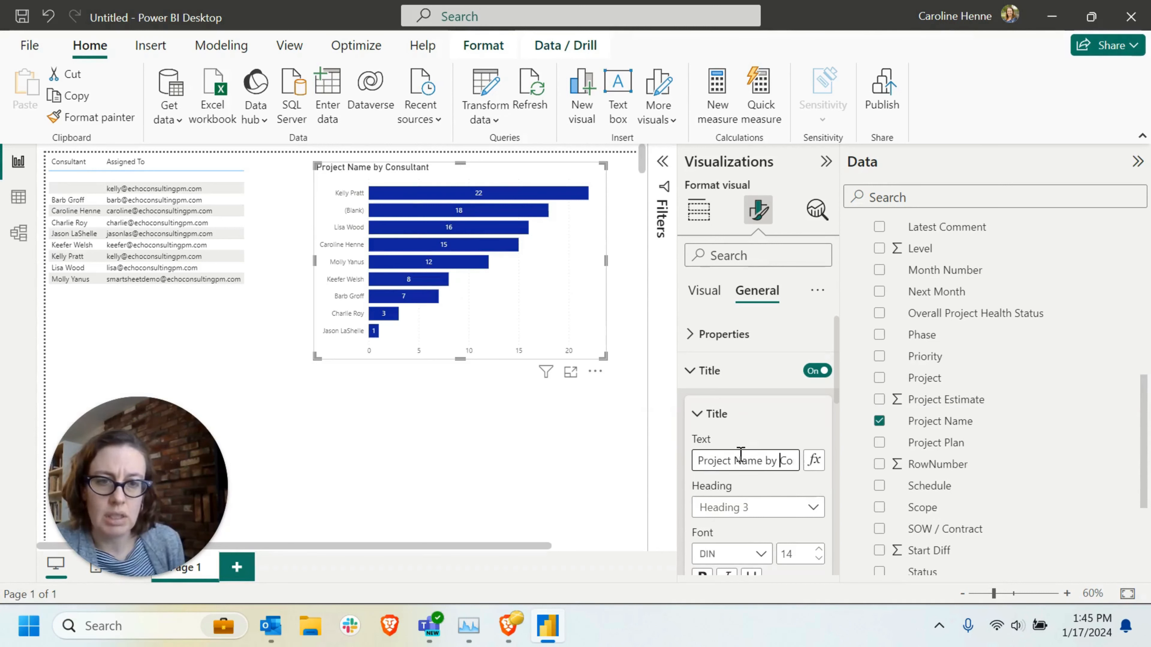
key(BackSpace)
key(BackSpace)
key(BackSpace)
key(BackSpace)
key(BackSpace)
key(BackSpace)
key(BackSpace)
key(BackSpace)
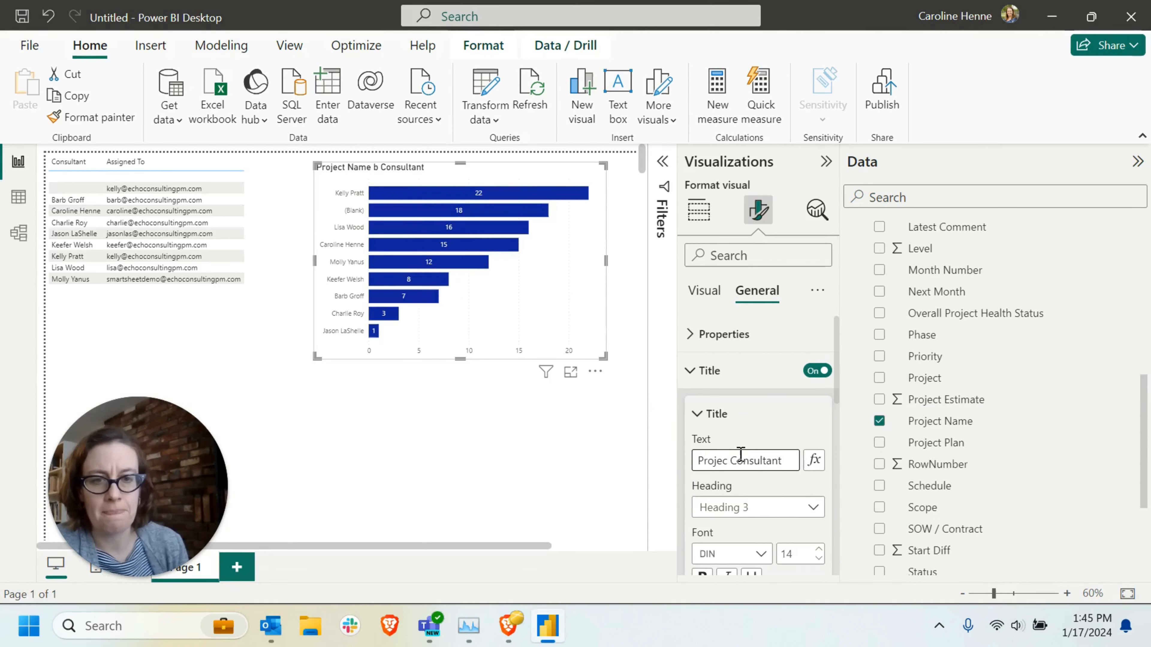
text(ts per)
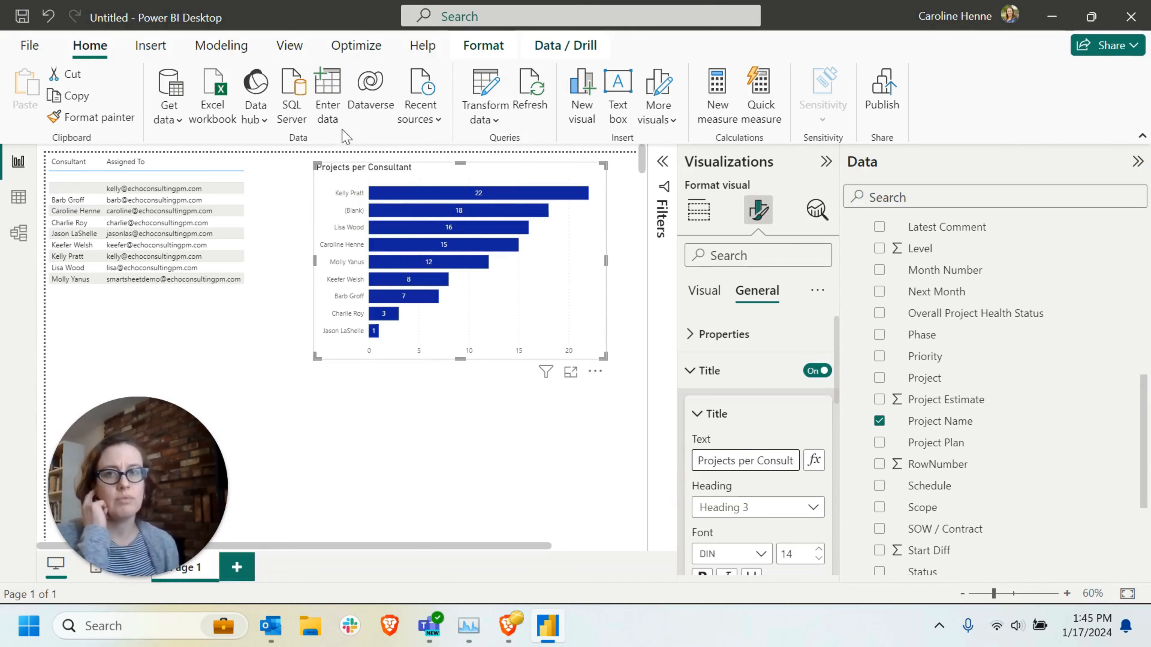
Give the bar chart's title a light gray background color
scroll(738, 531, down, 1)
scroll(738, 531, down, 3)
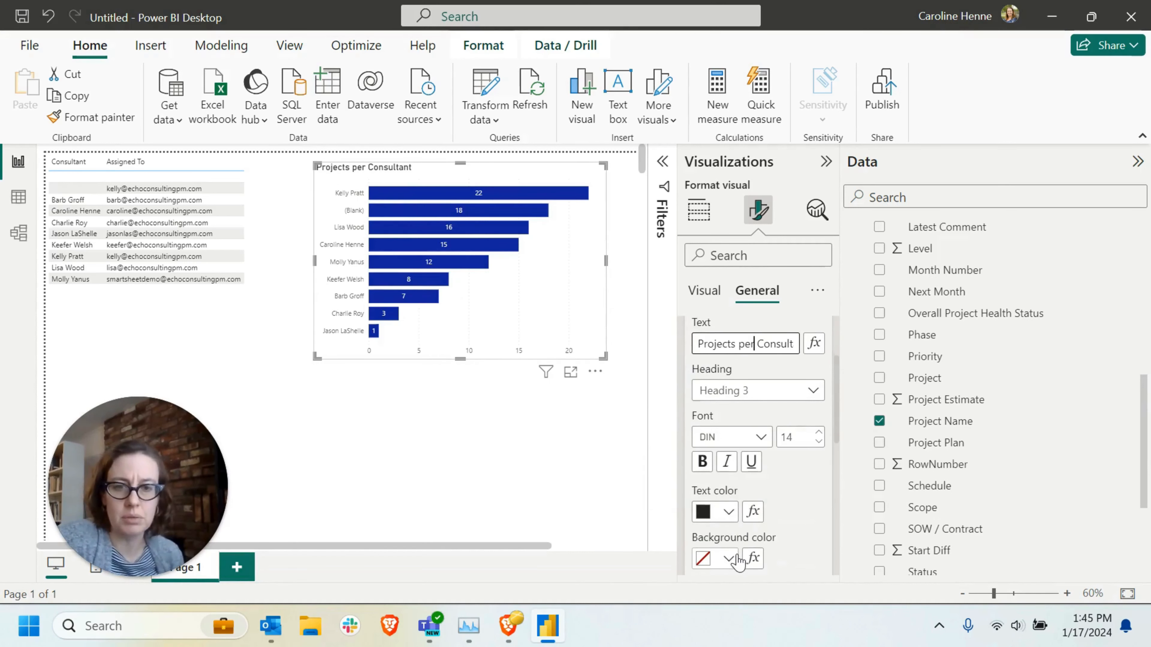
click(730, 558)
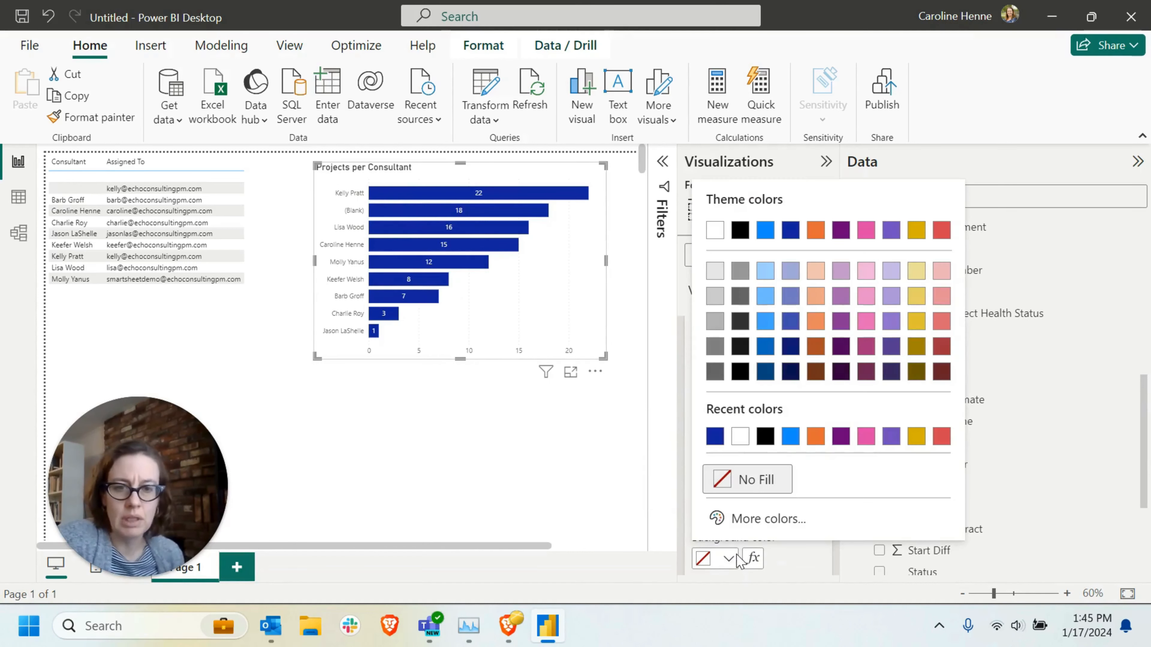
click(714, 298)
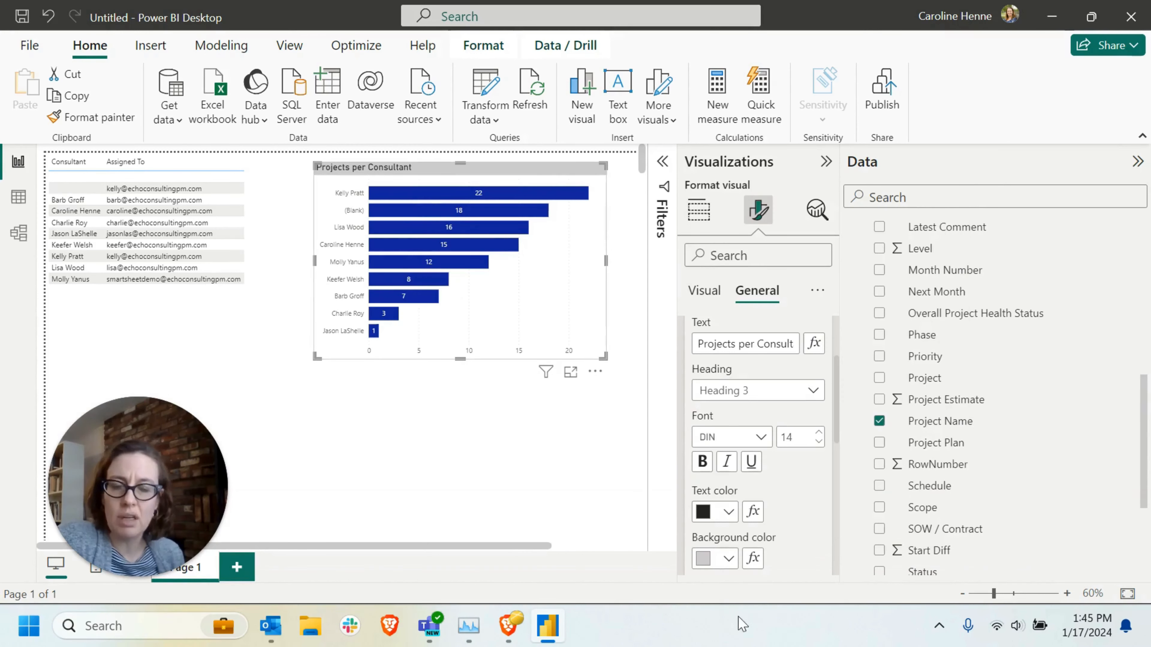
Center and bold the bar chart's title, and make the chart taller by extending its lower edge
scroll(745, 499, down, 2)
click(735, 530)
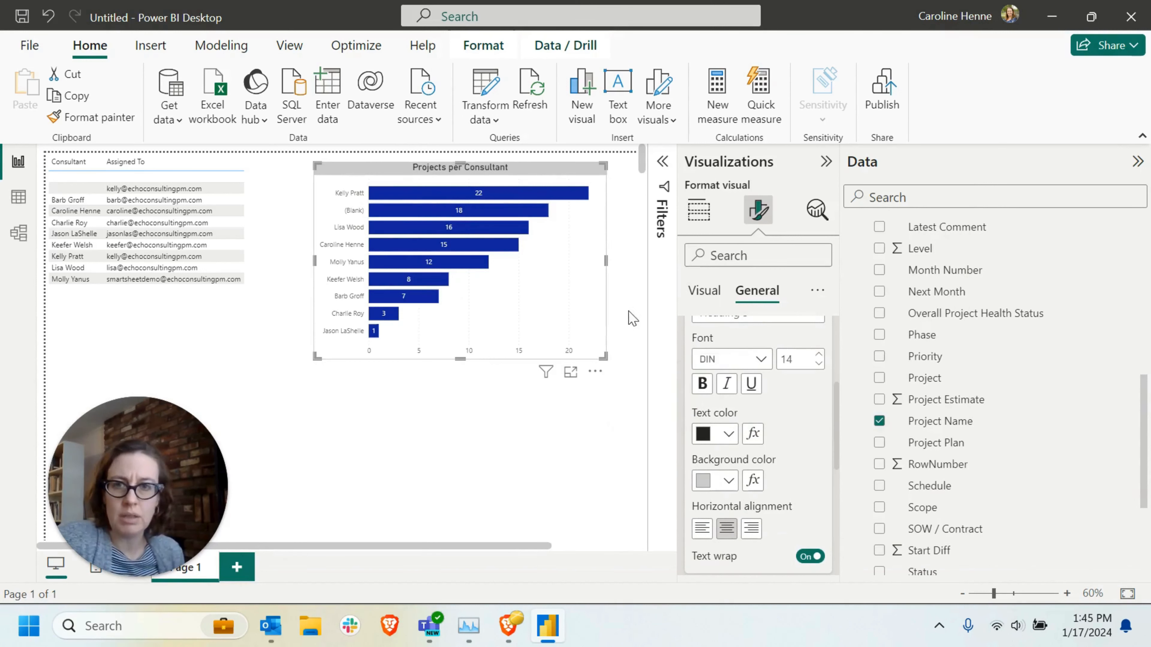
click(698, 386)
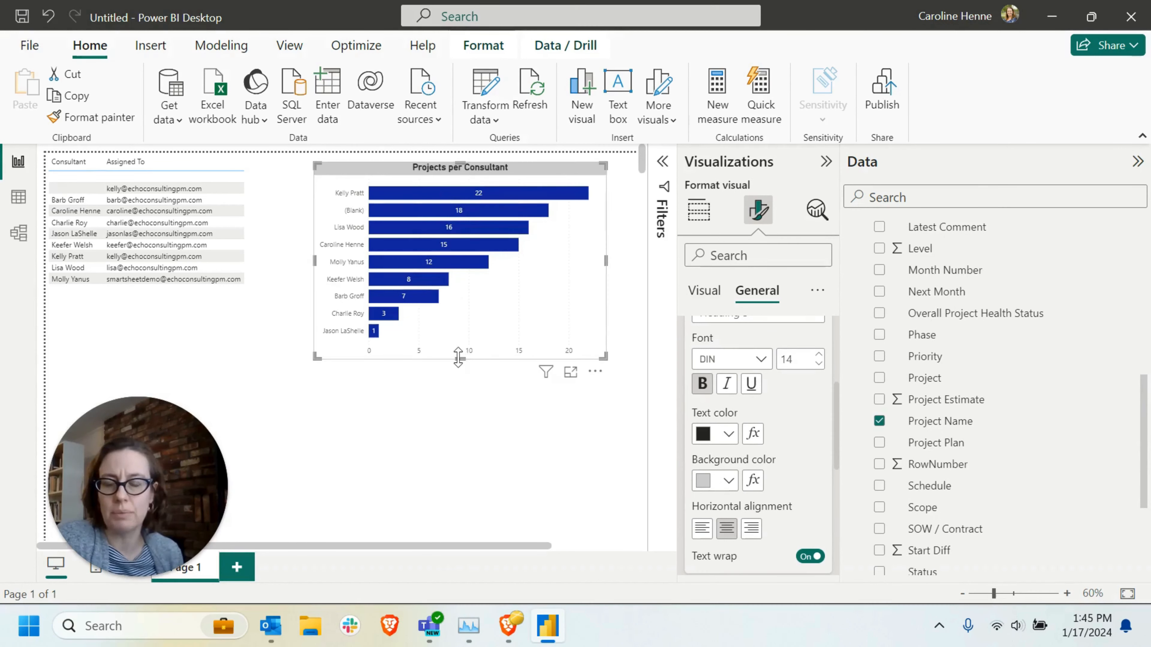
drag(460, 358, 463, 395)
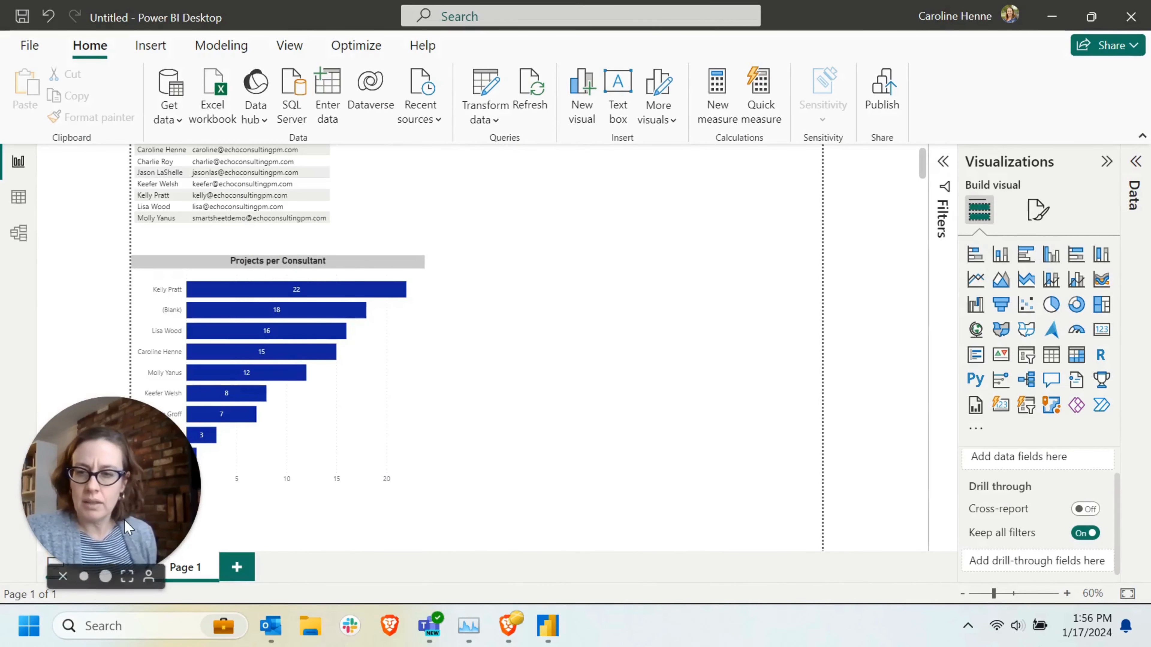
Filter the consultant table with basic filtering on Consultant to exclude (Blank) values
scroll(675, 383, up, 2)
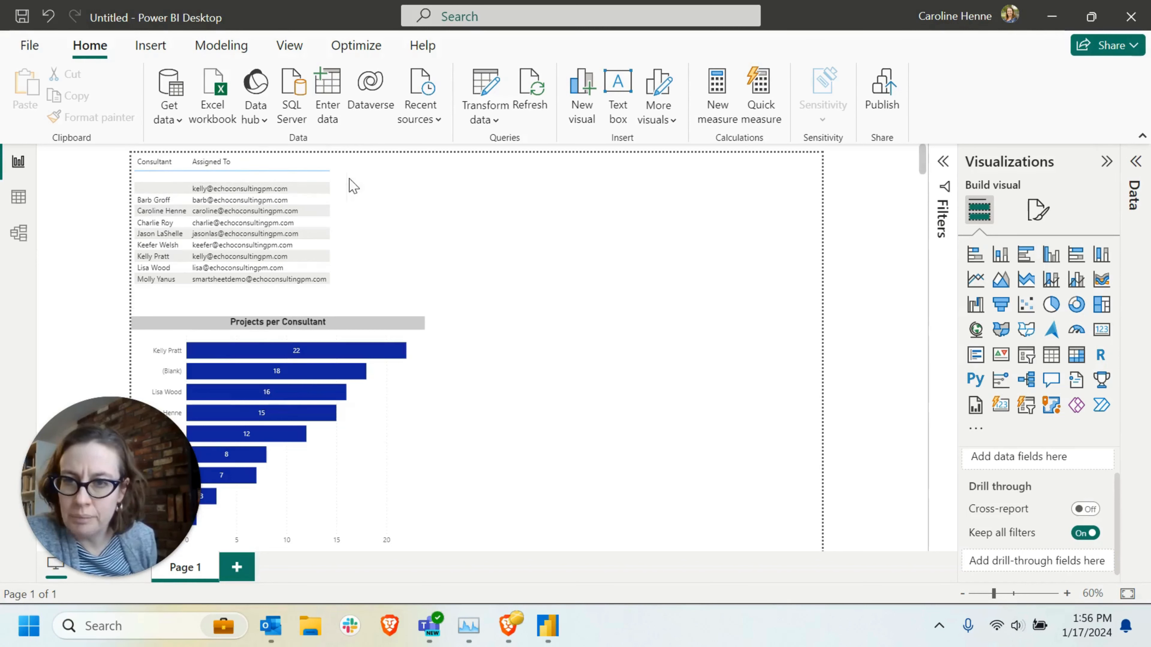
click(341, 195)
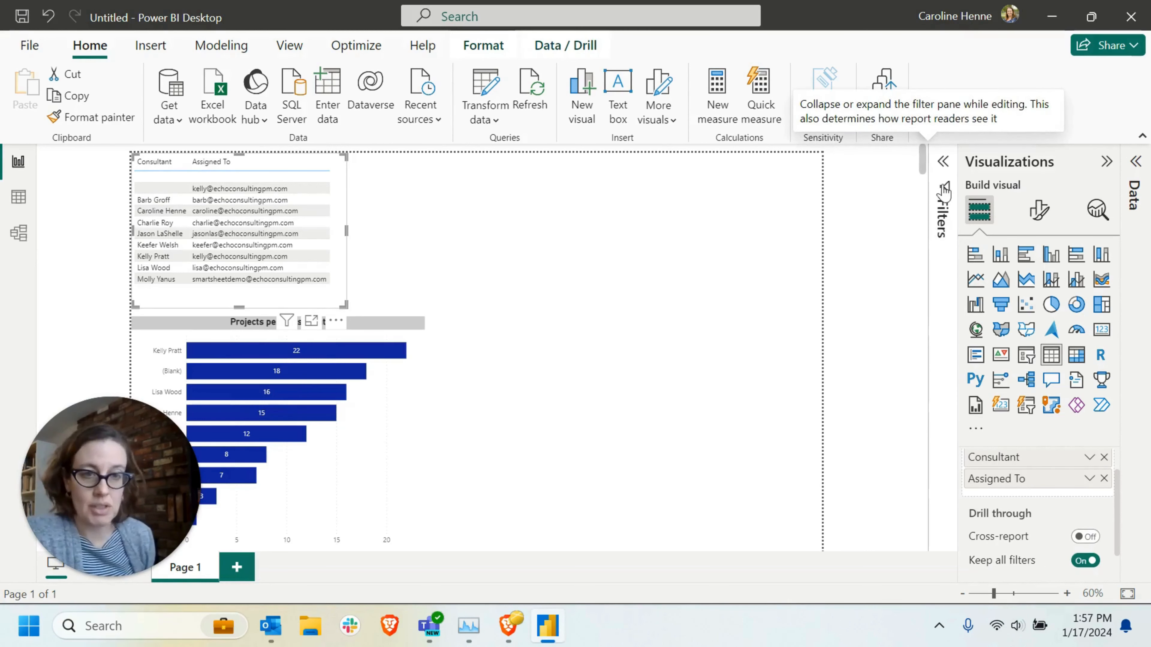
click(943, 169)
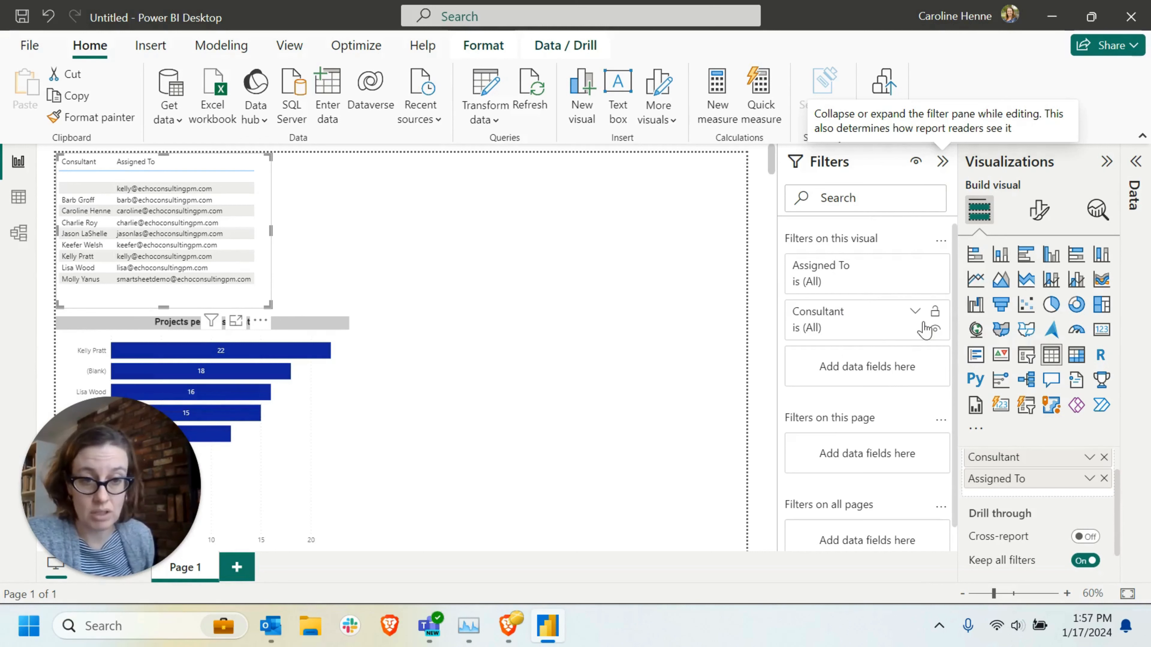
click(915, 318)
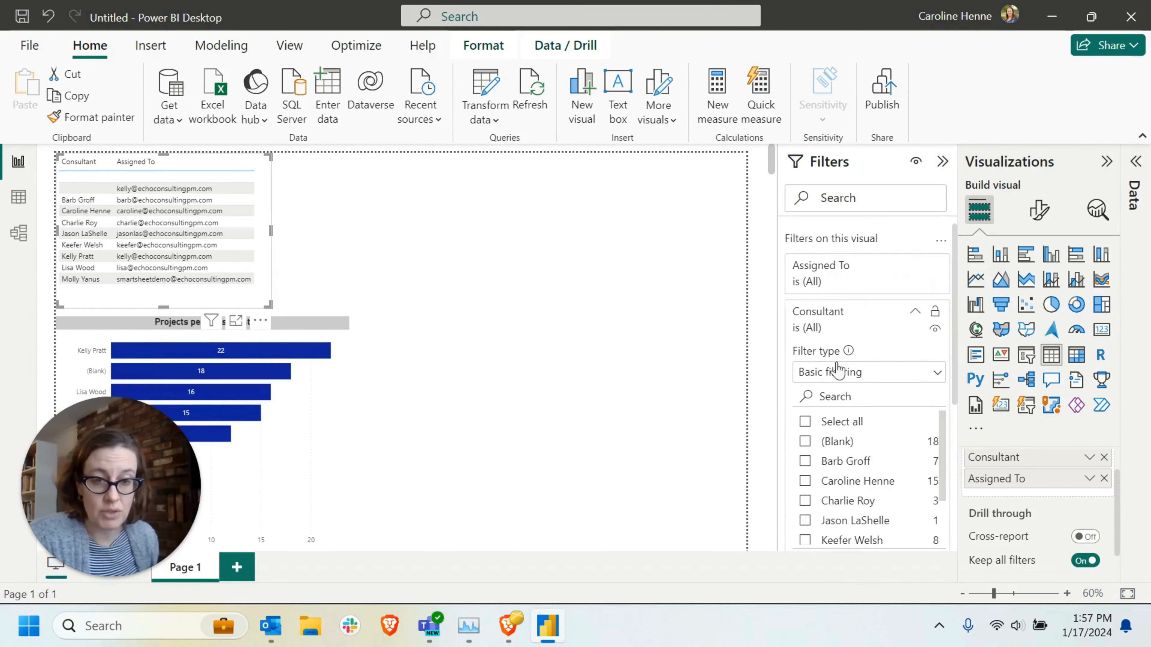
scroll(876, 389, down, 1)
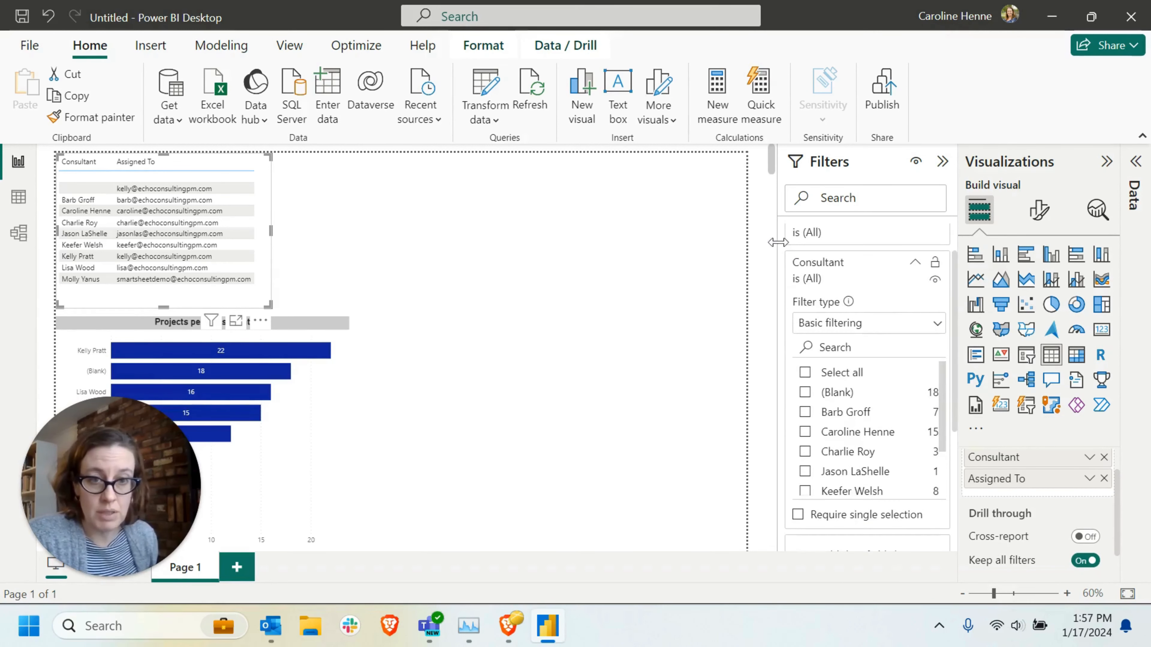
drag(777, 249, 692, 249)
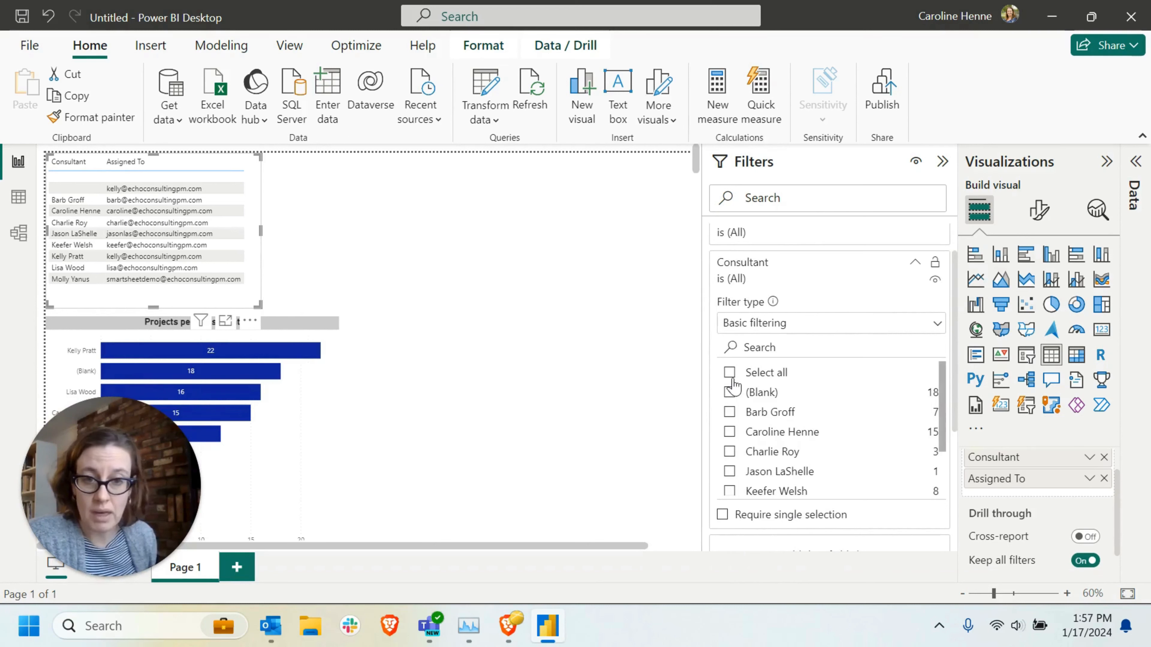
click(729, 394)
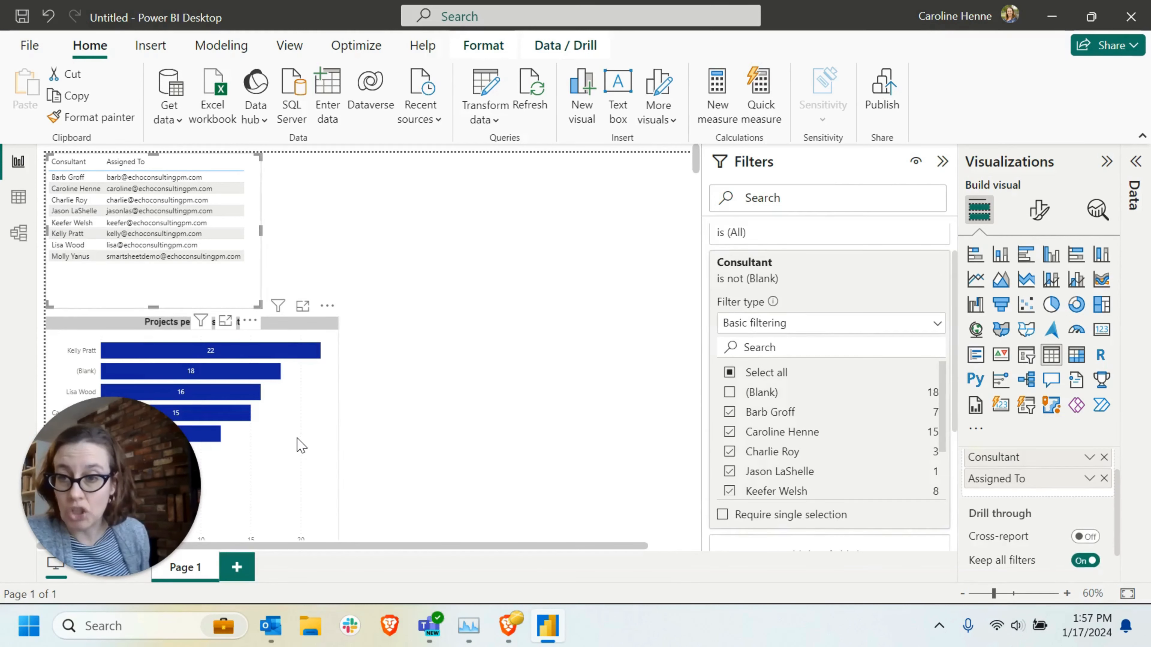
Filter the Projects per Consultant bar chart on Consultant to exclude (Blank) values
click(302, 446)
scroll(442, 363, down, 2)
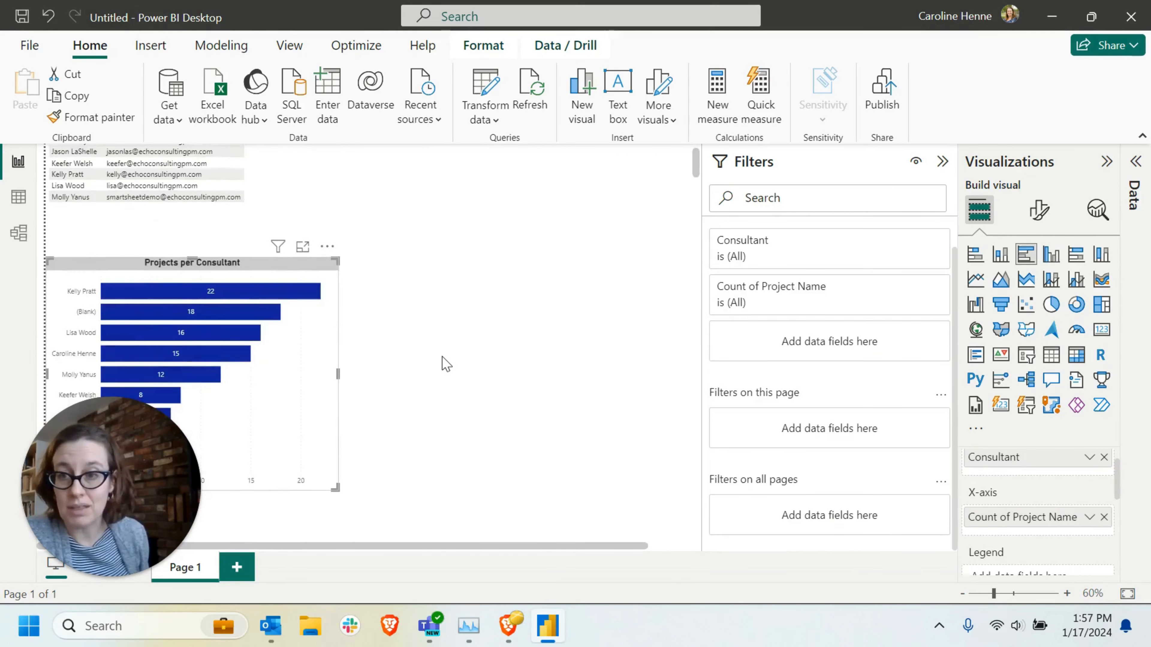
scroll(442, 363, down, 4)
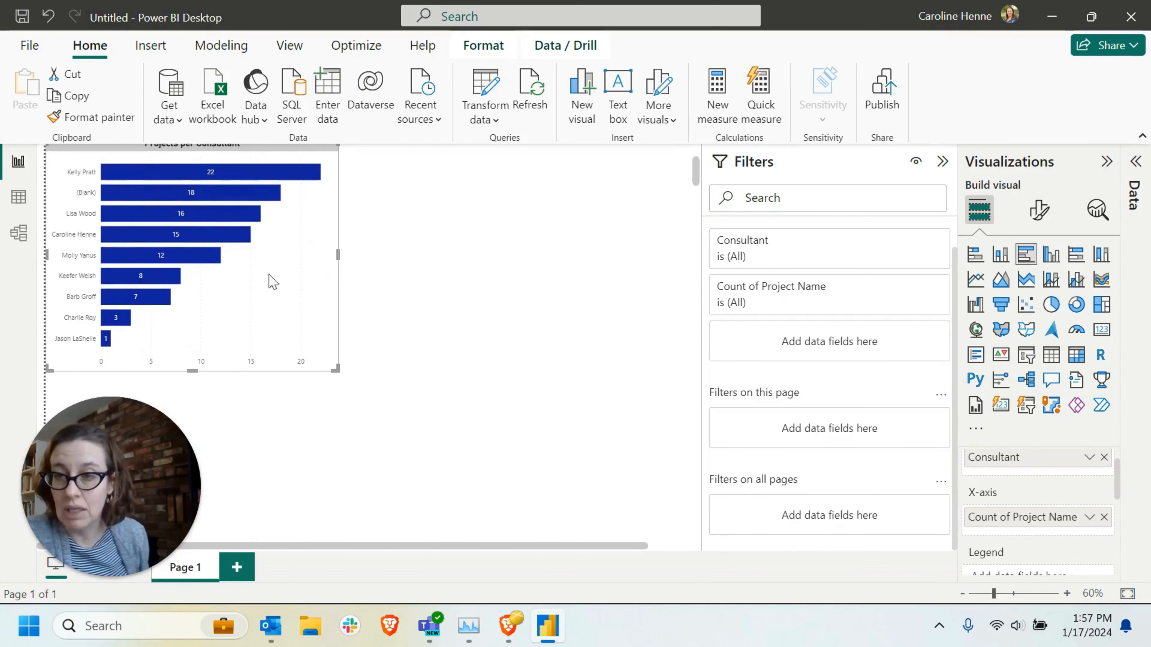
scroll(405, 318, up, 6)
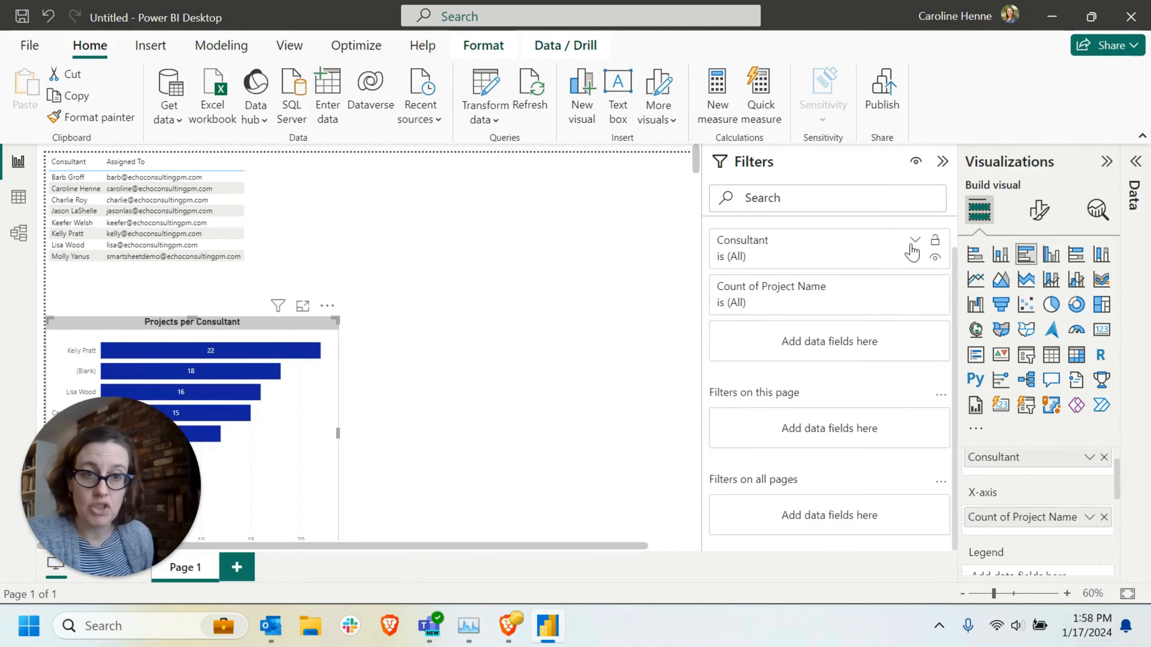
click(912, 245)
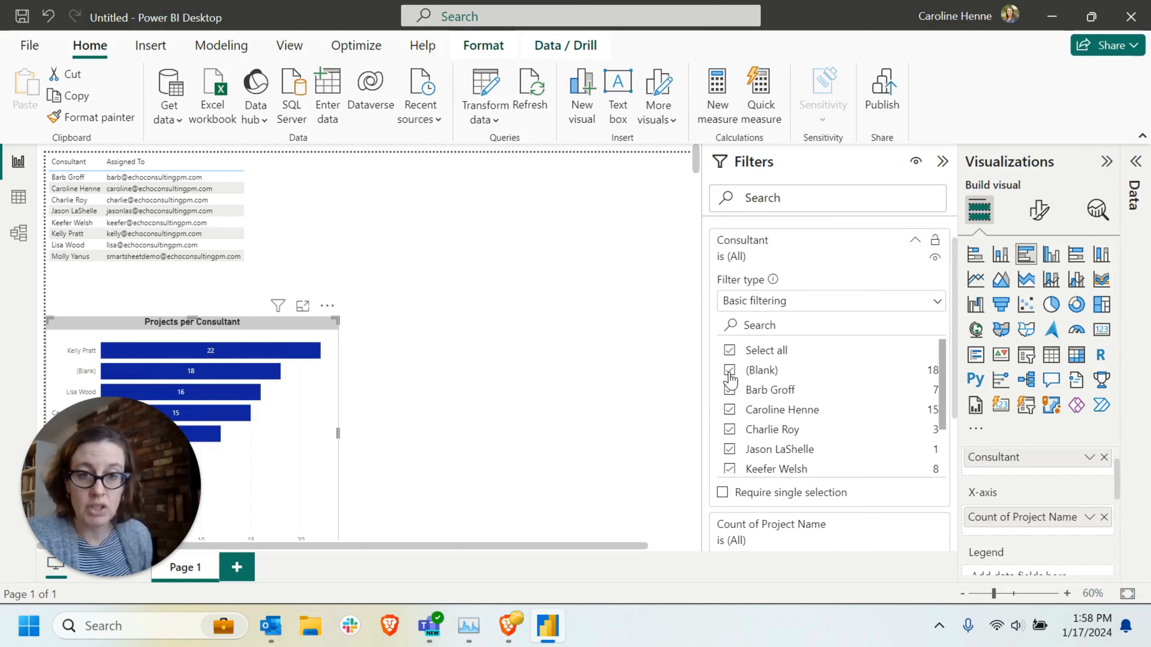
click(730, 370)
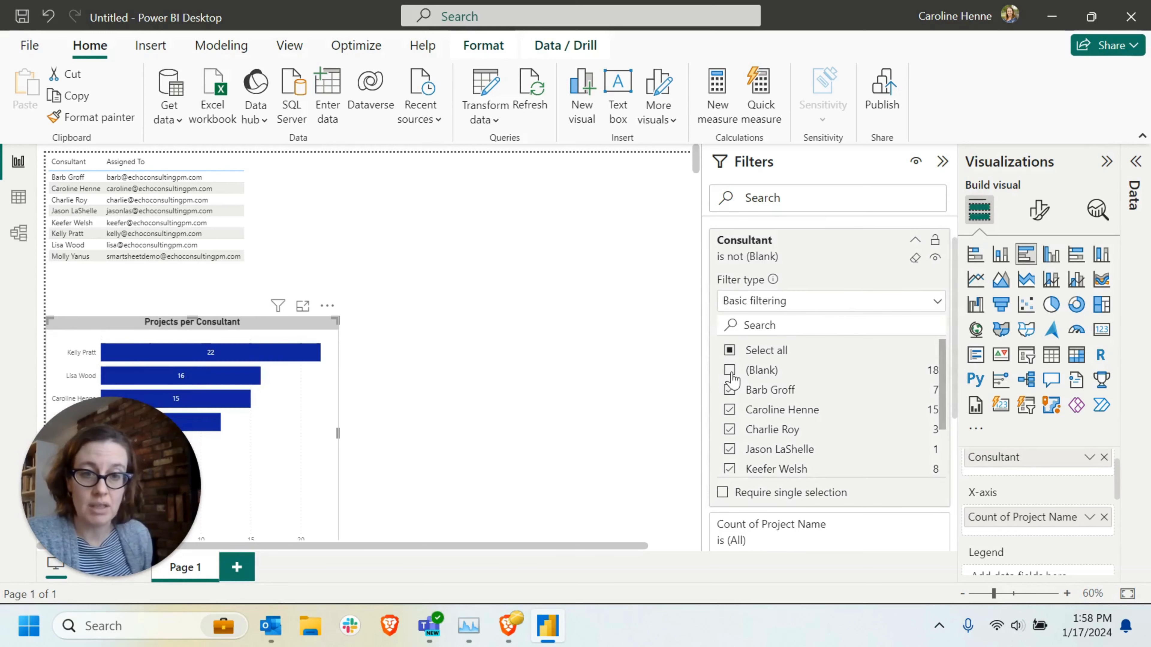
scroll(435, 305, down, 1)
scroll(435, 305, down, 3)
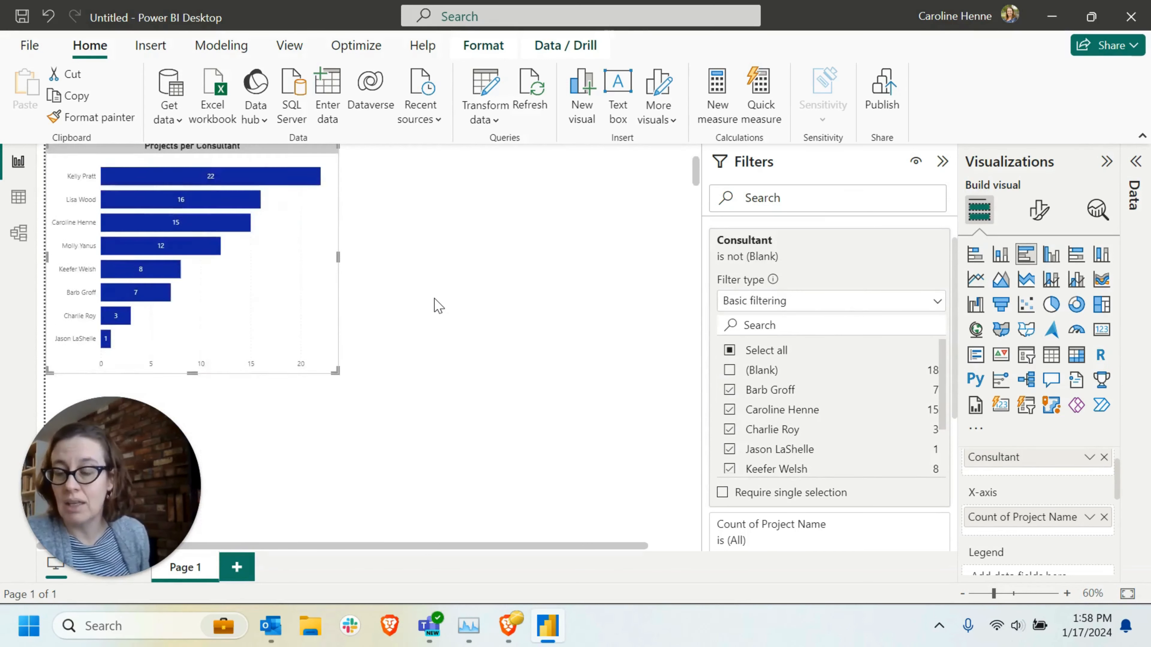
scroll(436, 305, up, 3)
scroll(433, 305, up, 1)
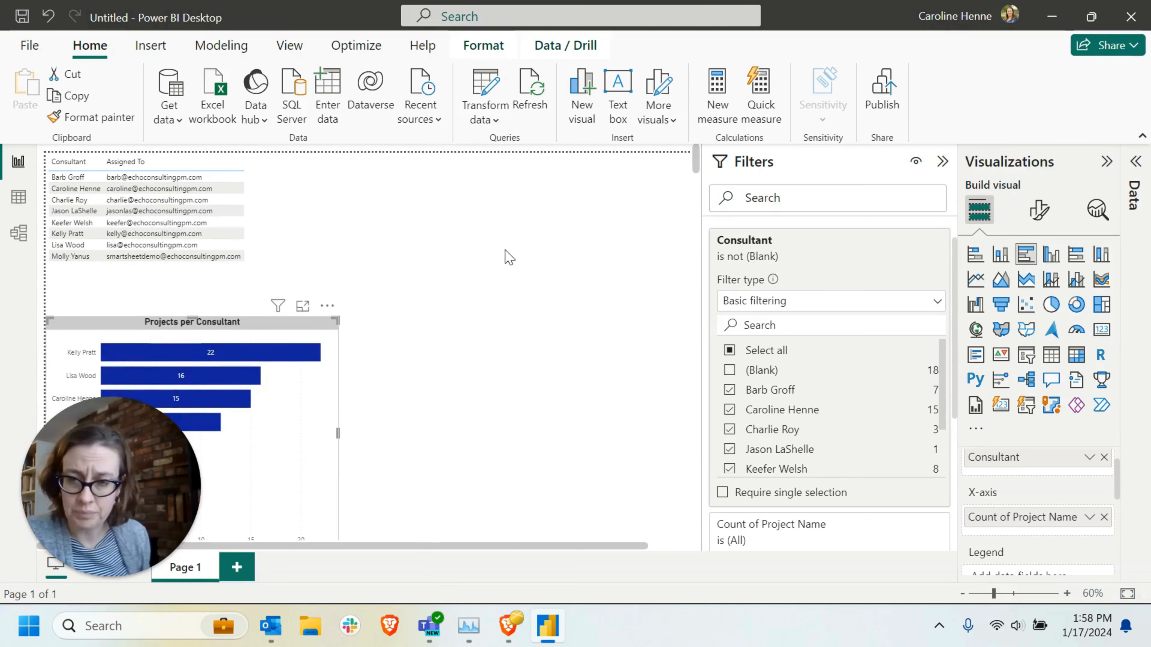
click(698, 412)
drag(160, 495, 1089, 511)
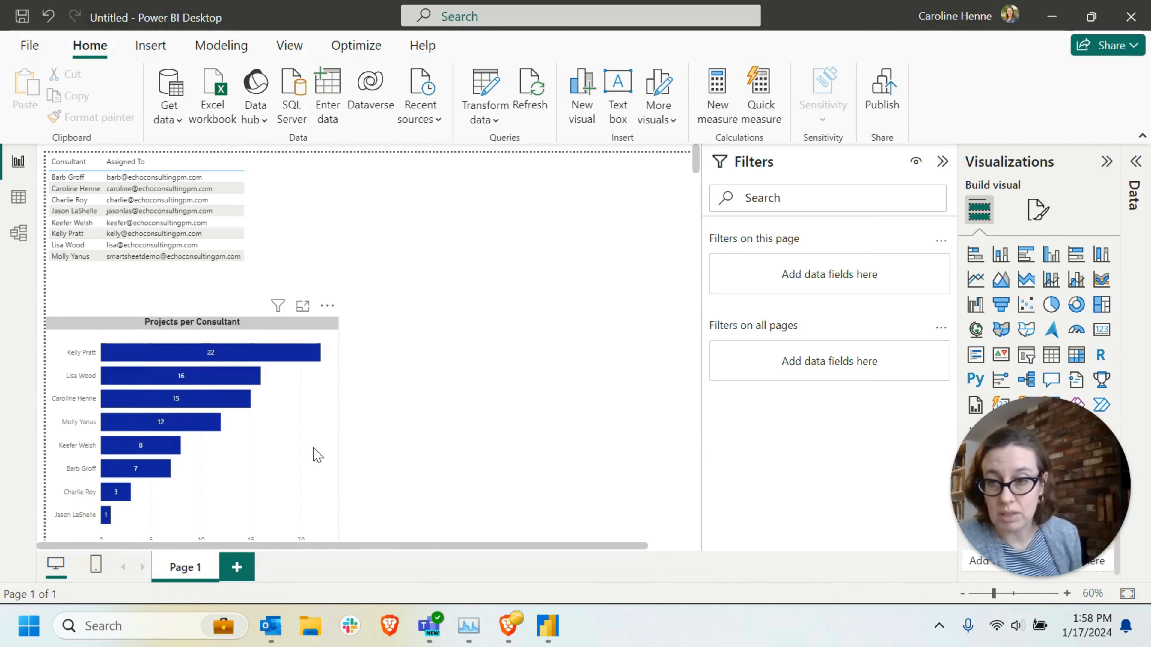
Duplicate the Projects per Consultant bar chart and place the copy to the right of the original
click(317, 454)
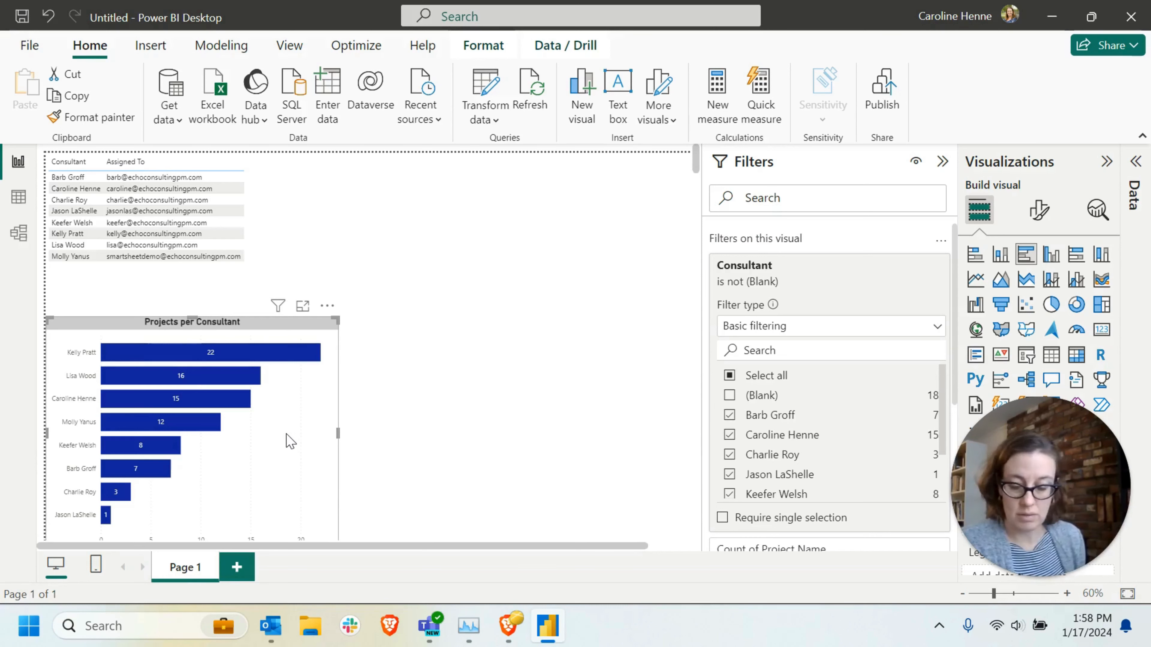
key(ctrl+c)
click(444, 383)
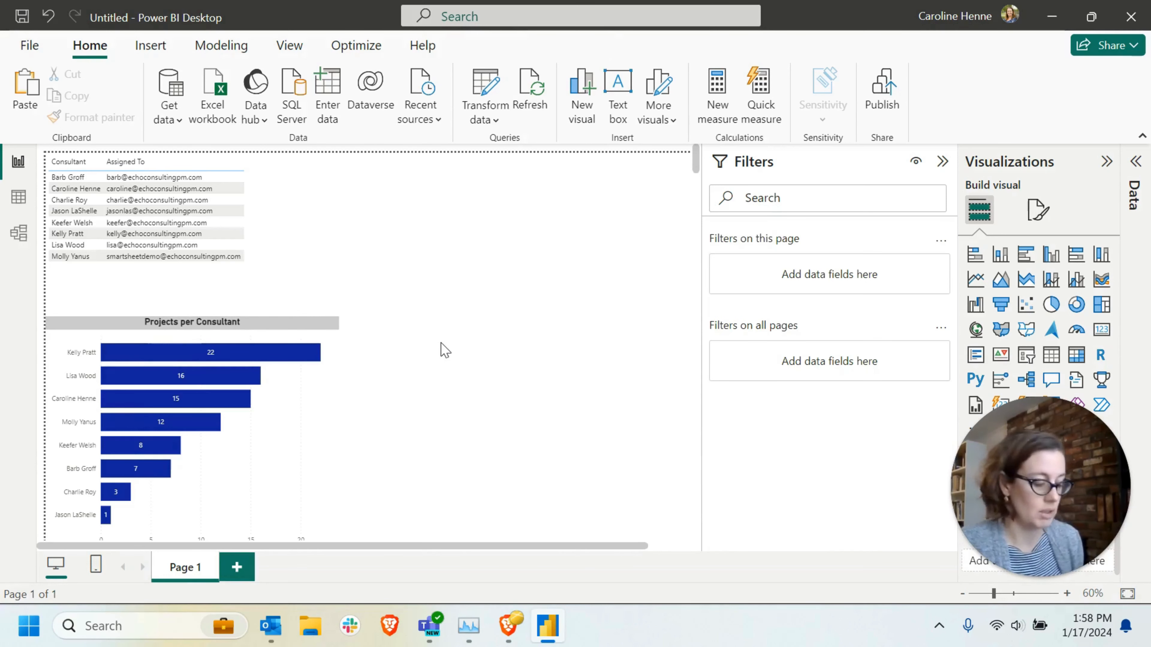
key(ctrl+v)
drag(137, 340, 466, 331)
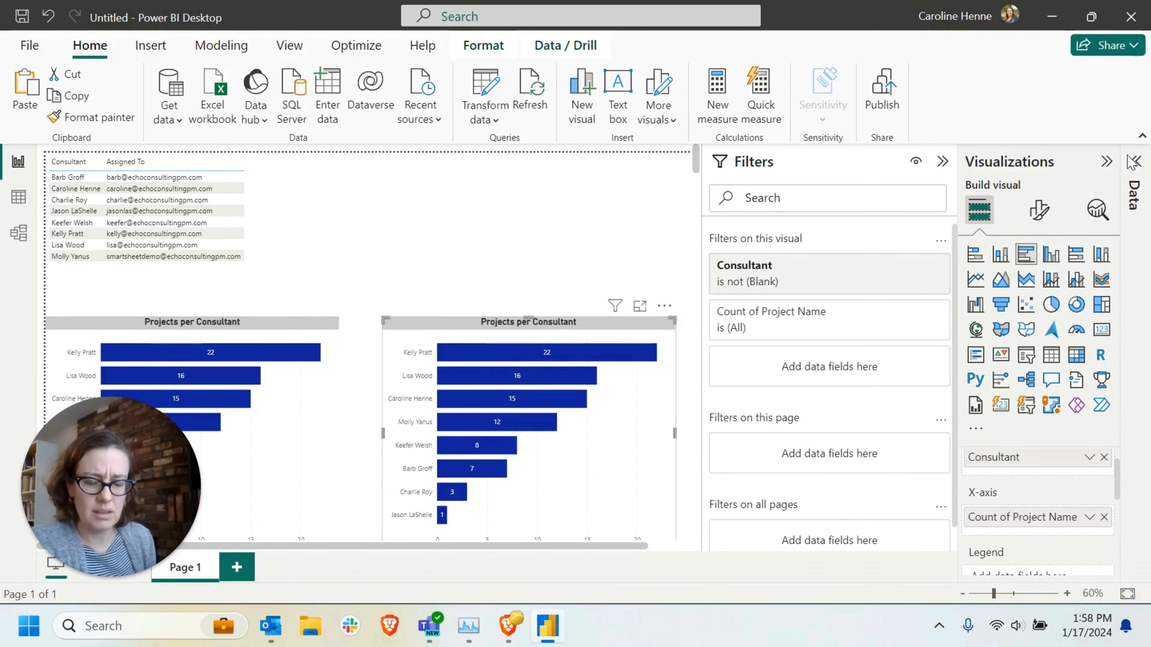
Replace Consultant with the Client field on the Y-axis of the copied bar chart
click(1133, 162)
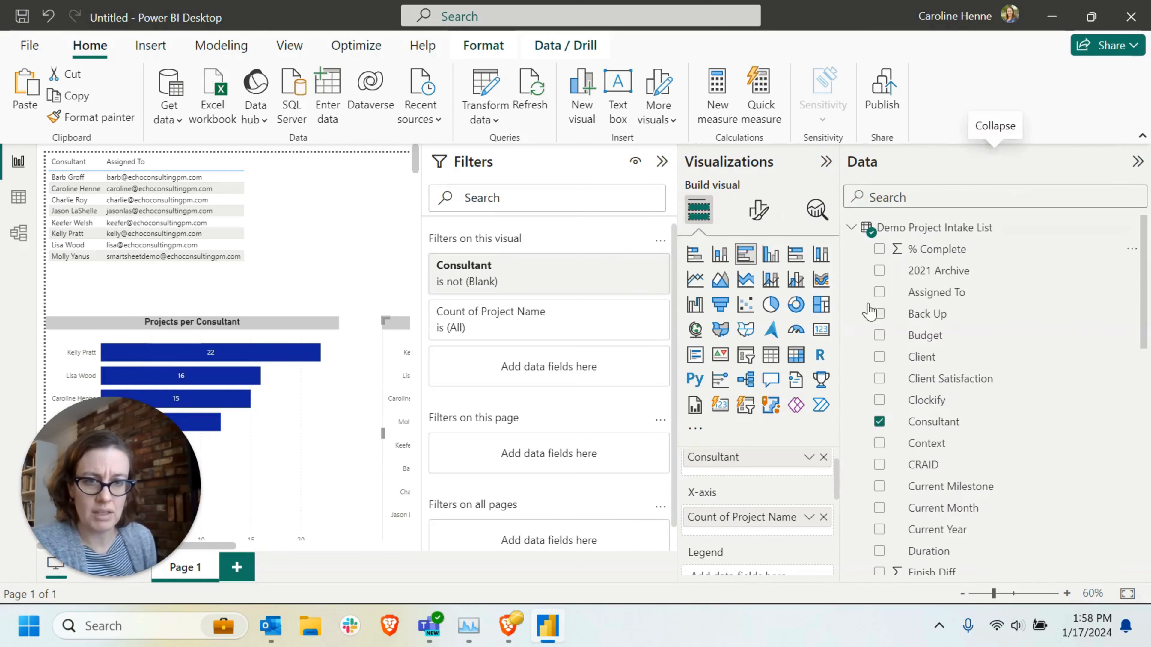
scroll(750, 483, up, 1)
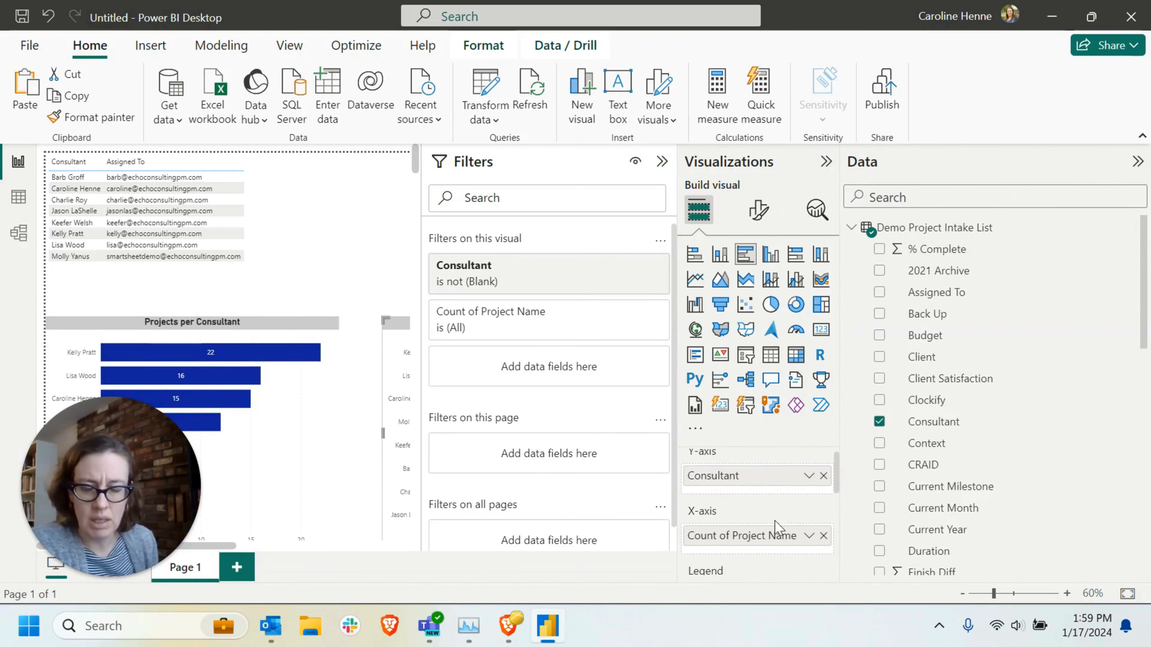
scroll(749, 512, up, 1)
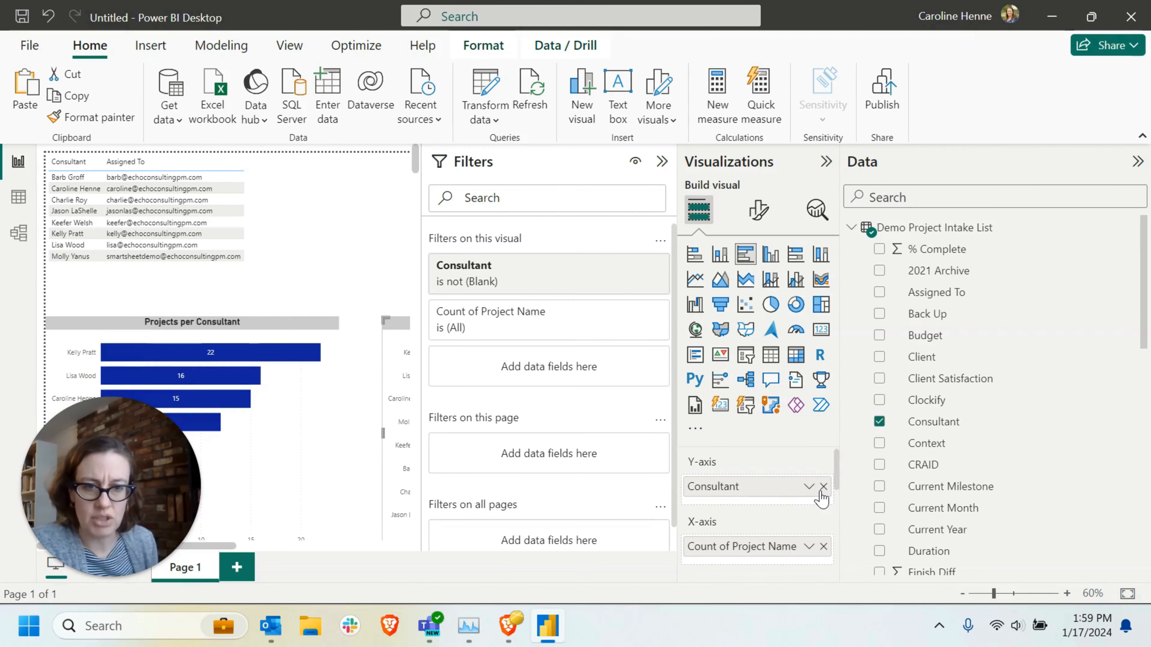
click(822, 487)
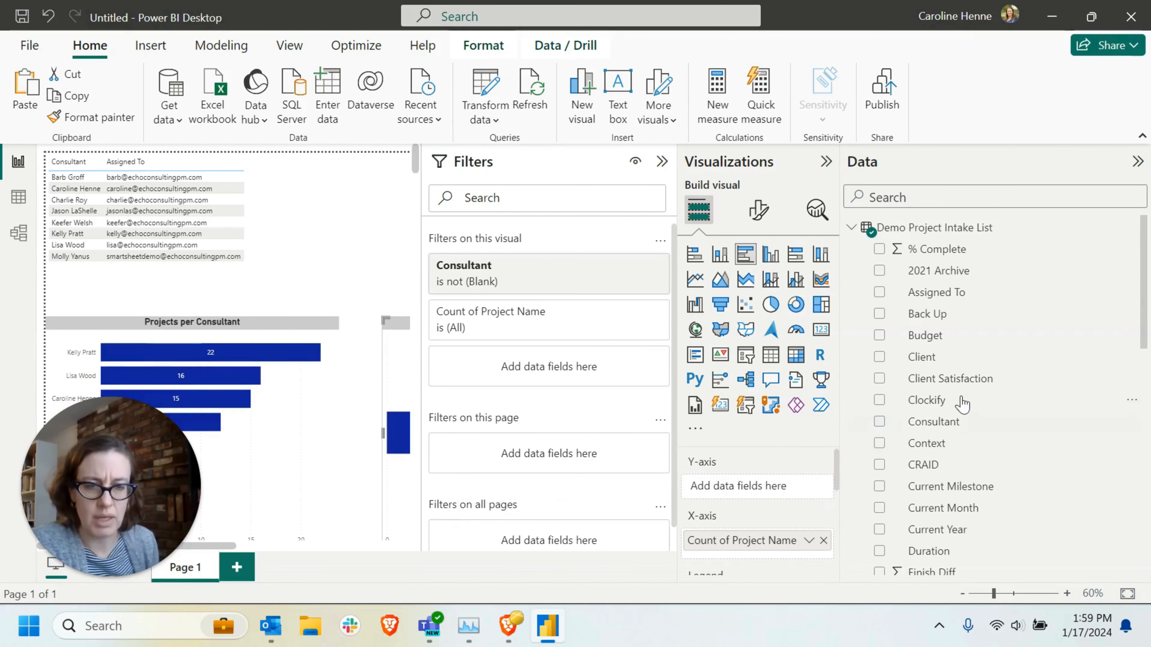
drag(935, 366, 766, 488)
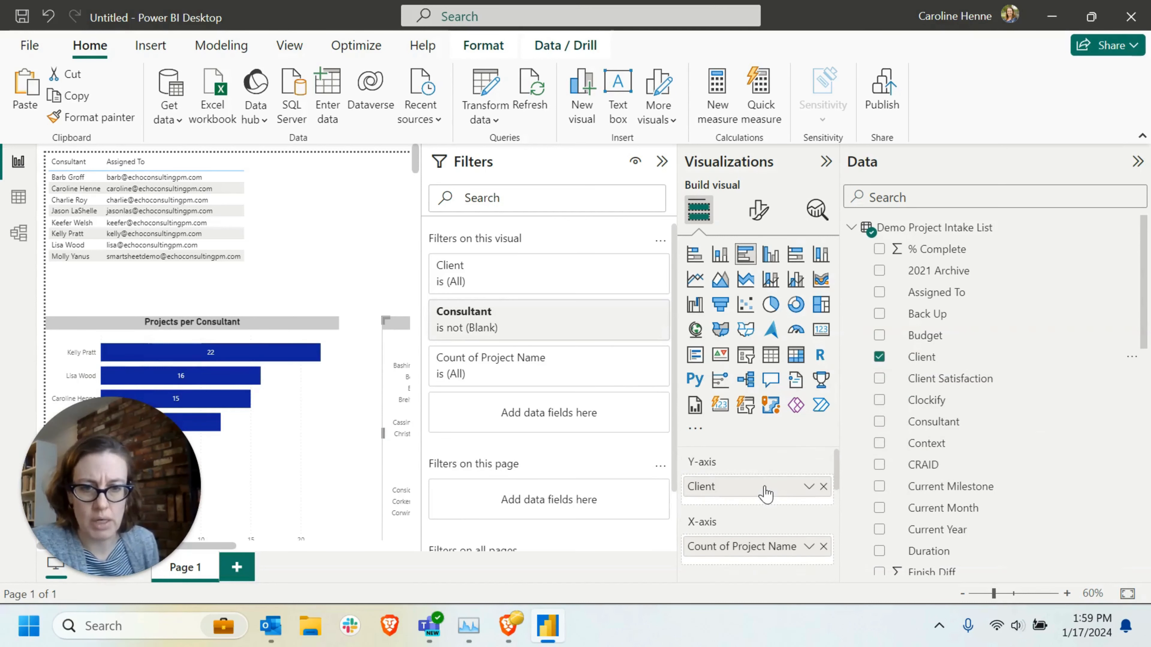
Collapse the Data, Filters and Visualizations panes to free up space around the report canvas
click(1137, 161)
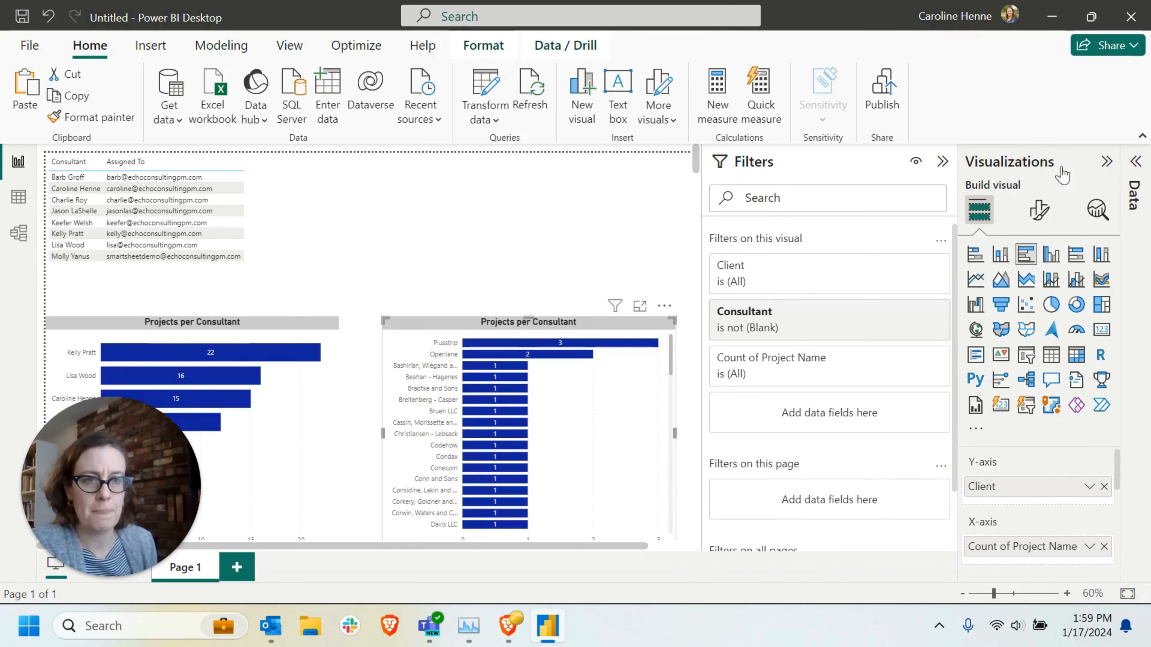
click(943, 164)
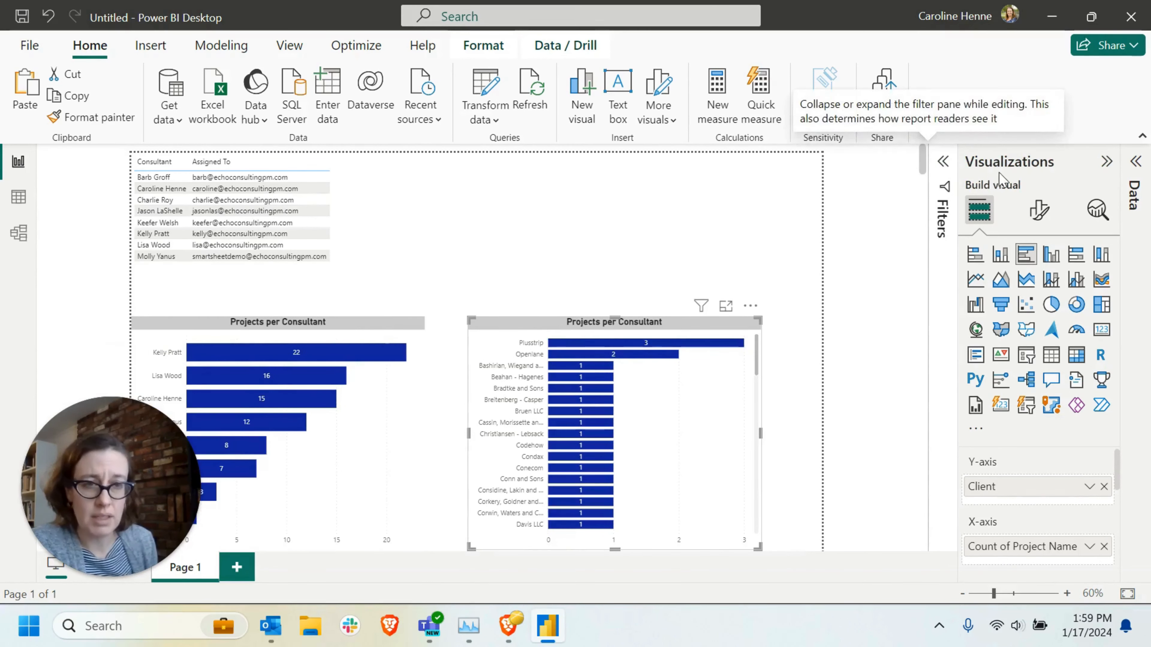
click(1104, 162)
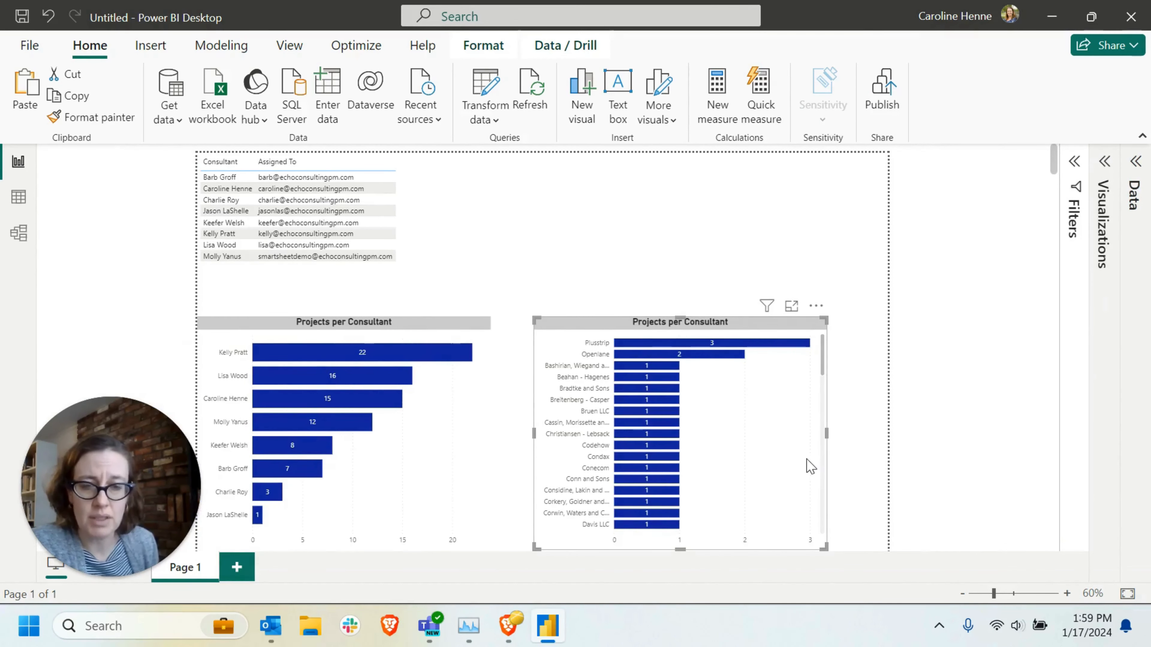
Enlarge the client bar chart by widening it to the page's right edge and extending its lower edge downward
scroll(811, 466, down, 5)
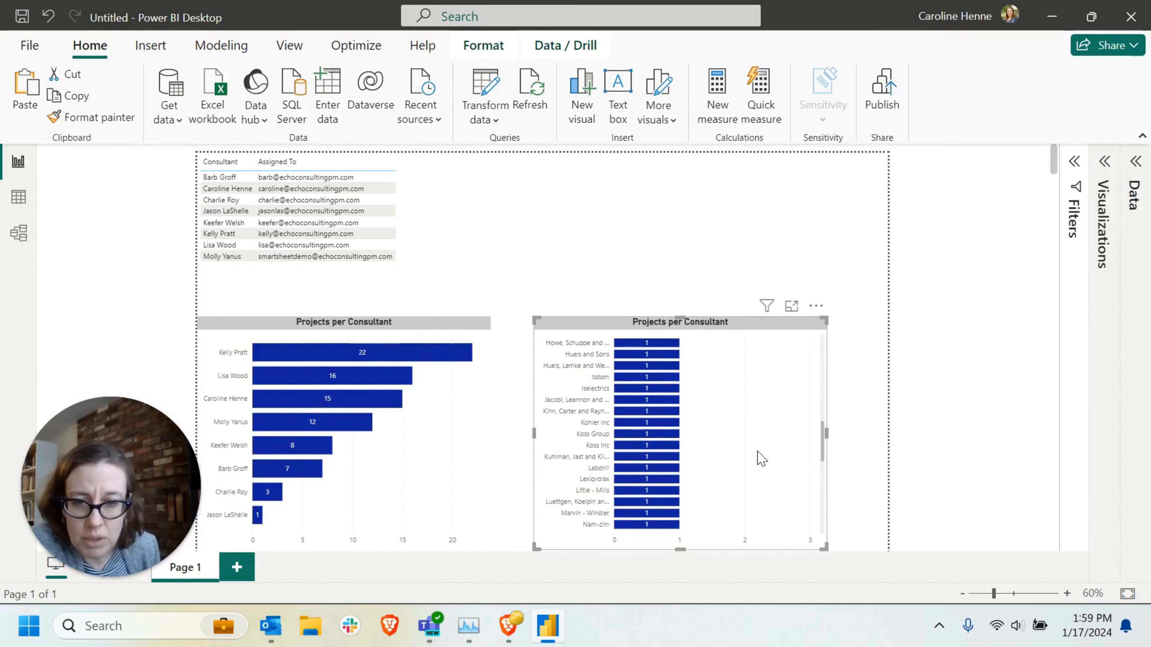
scroll(759, 458, down, 5)
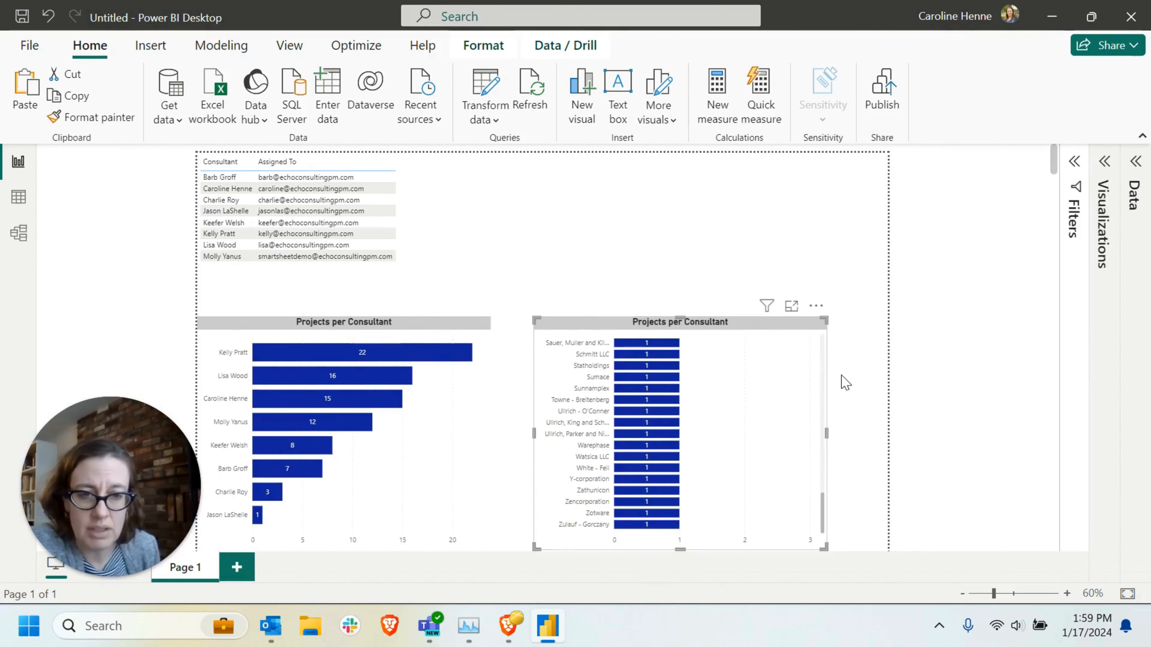
scroll(840, 367, down, 3)
drag(826, 313, 889, 321)
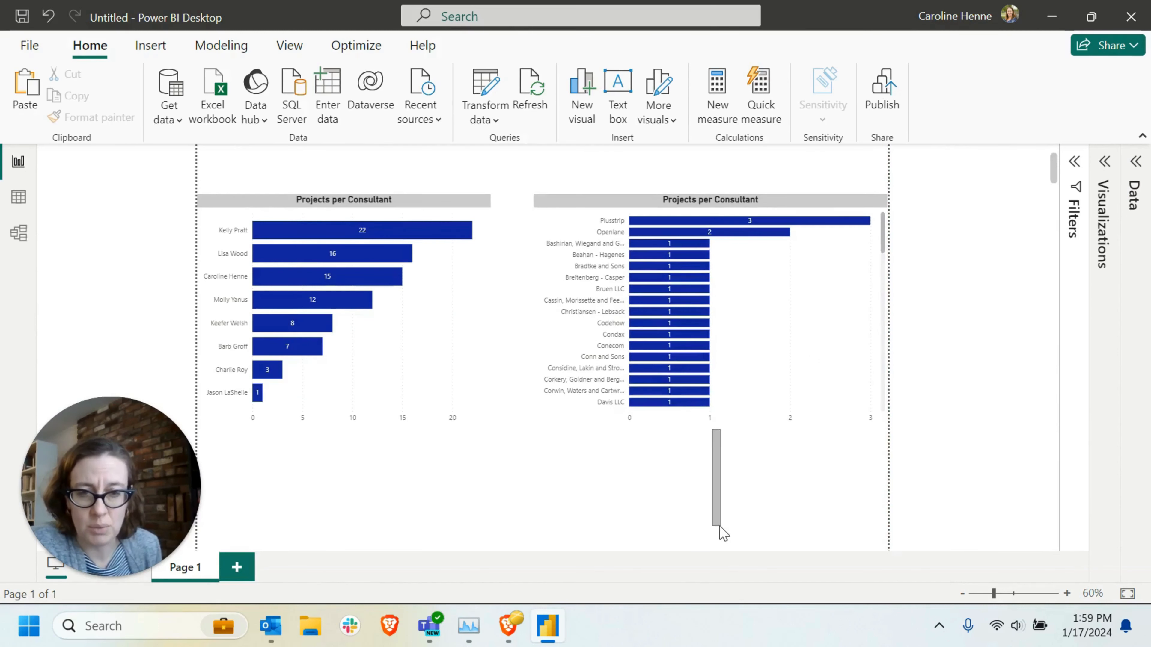
scroll(725, 499, down, 2)
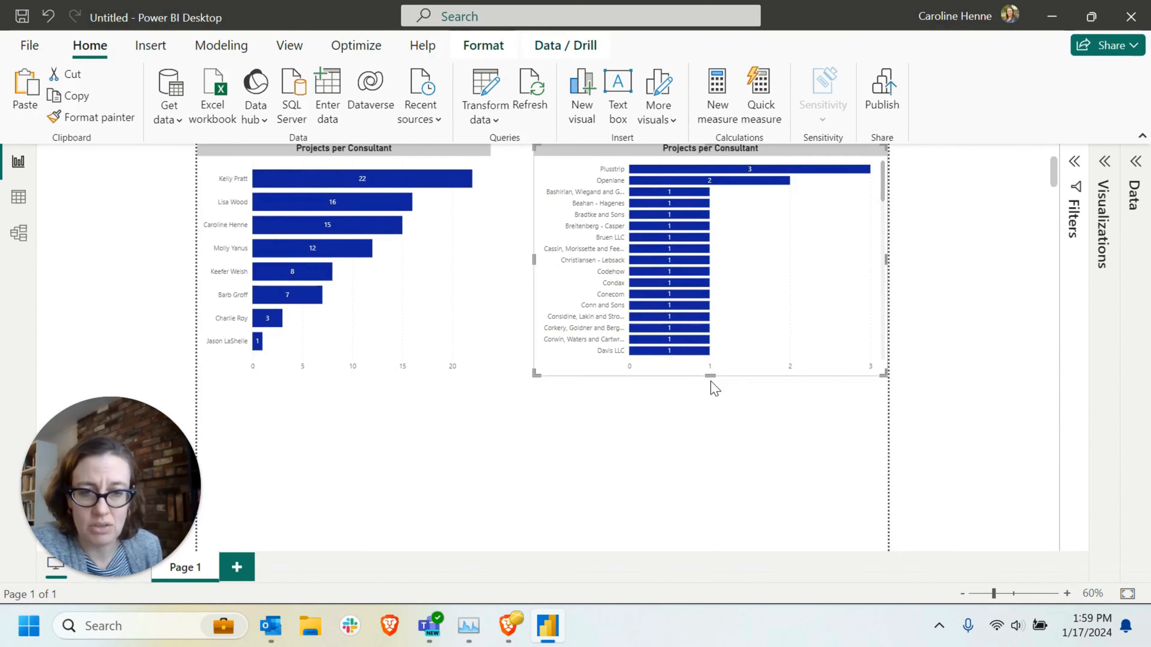
drag(711, 423, 704, 478)
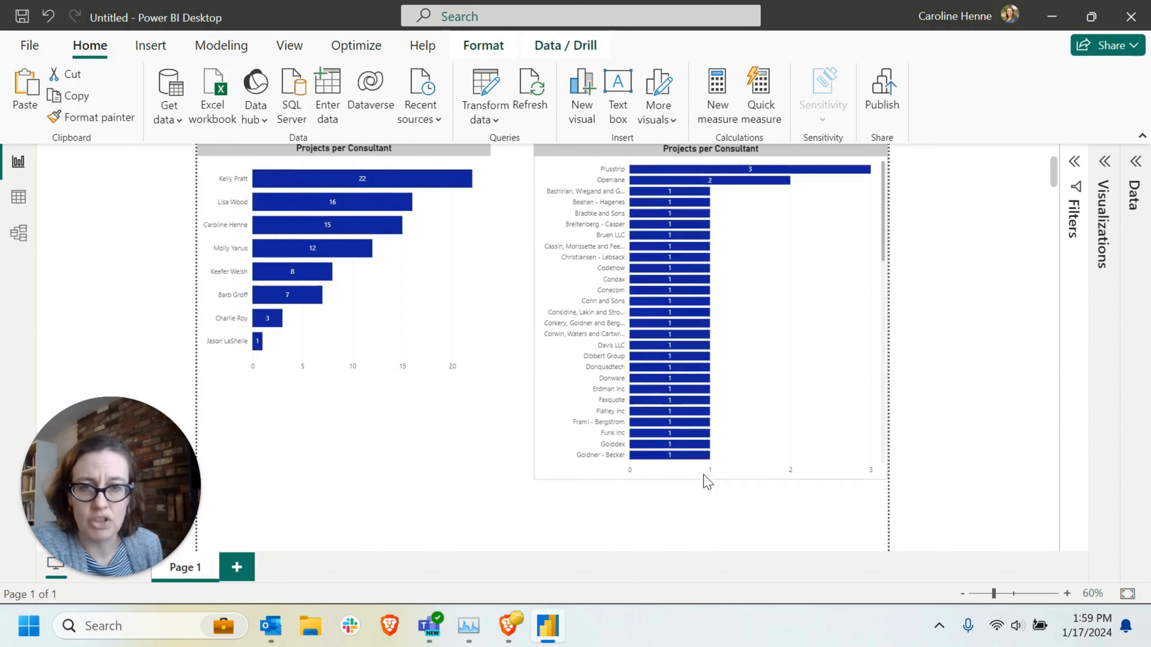
scroll(802, 290, down, 3)
scroll(802, 290, up, 5)
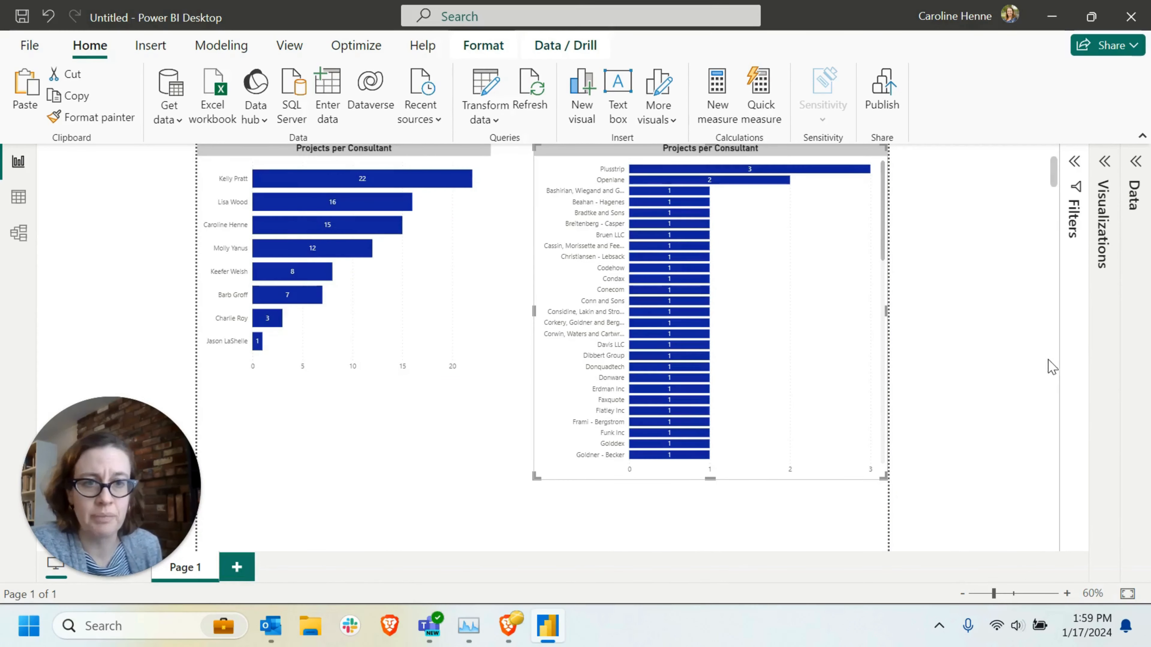
Refresh the report's data from the Demo Project Intake List source
scroll(1001, 379, up, 2)
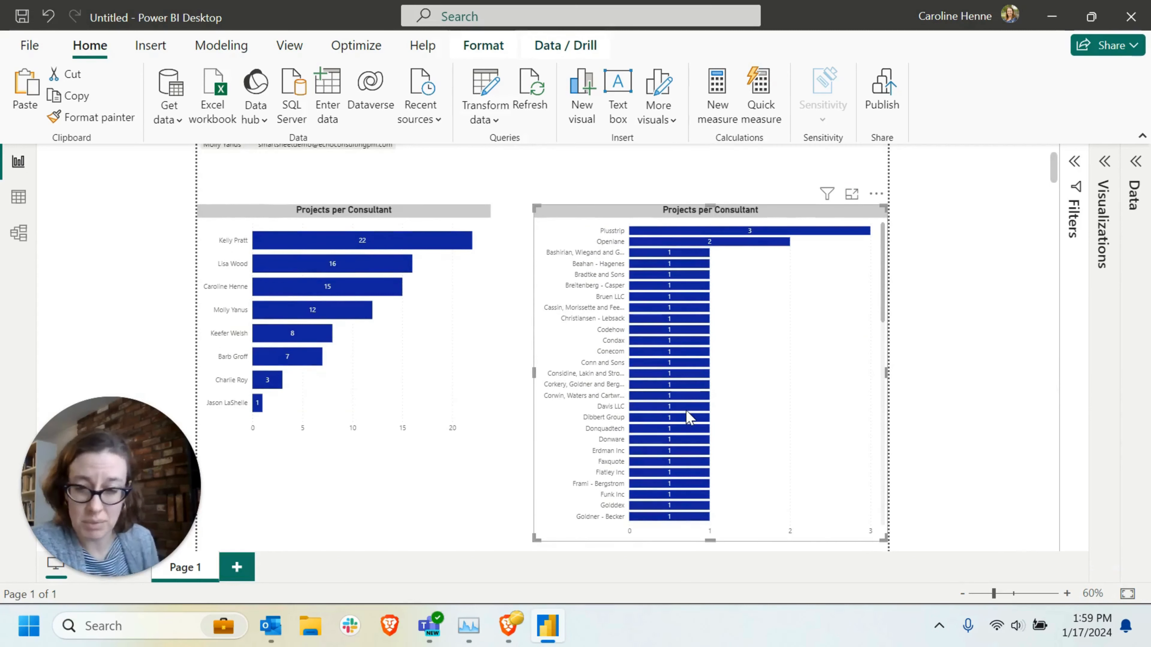
mouse_move(689, 416)
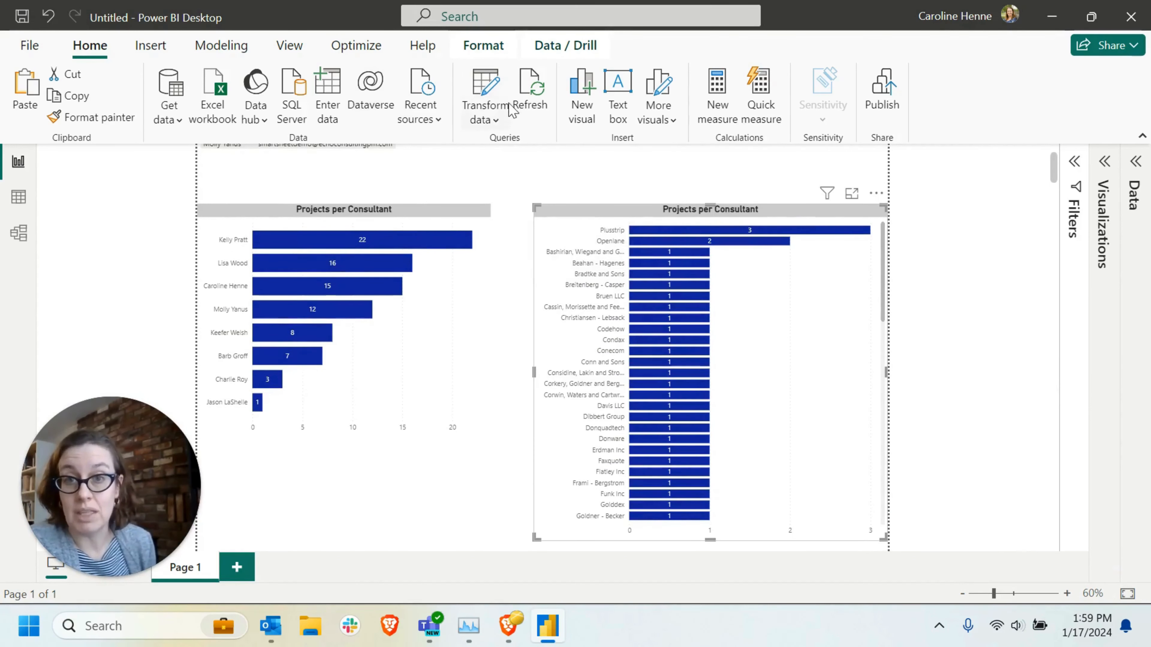
click(535, 106)
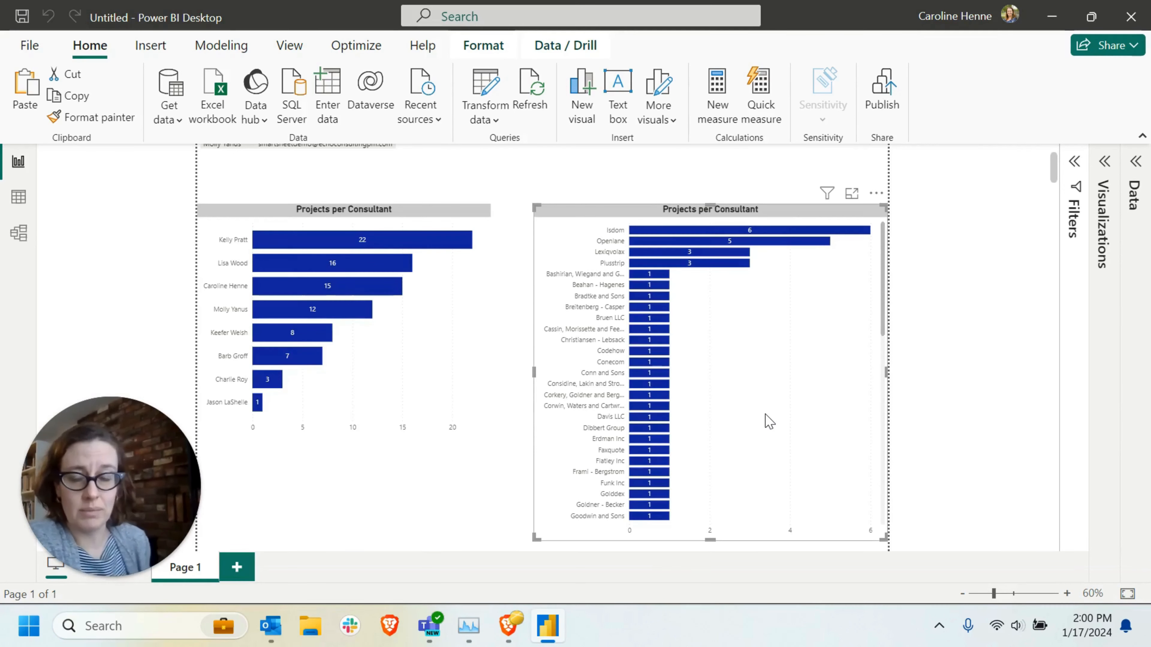
Examine the Status column values across the Demo Project Intake List rows in Table view, and return to the report page
click(19, 197)
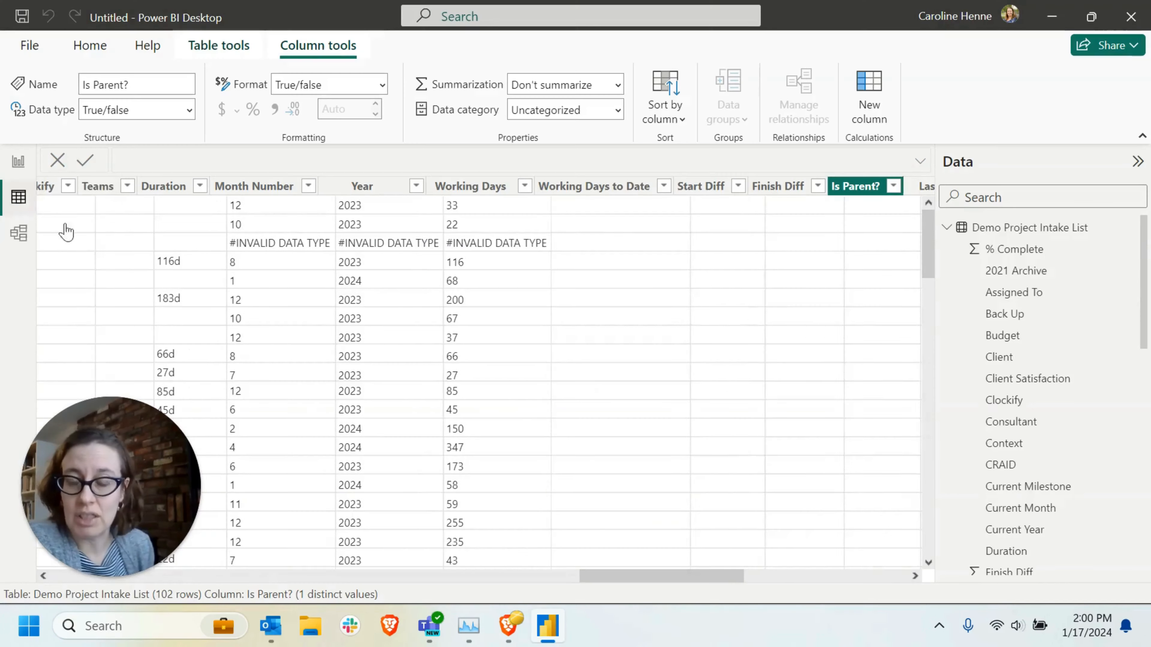
mouse_move(688, 576)
mouse_down()
mouse_move(600, 594)
mouse_move(303, 595)
mouse_move(233, 619)
mouse_up()
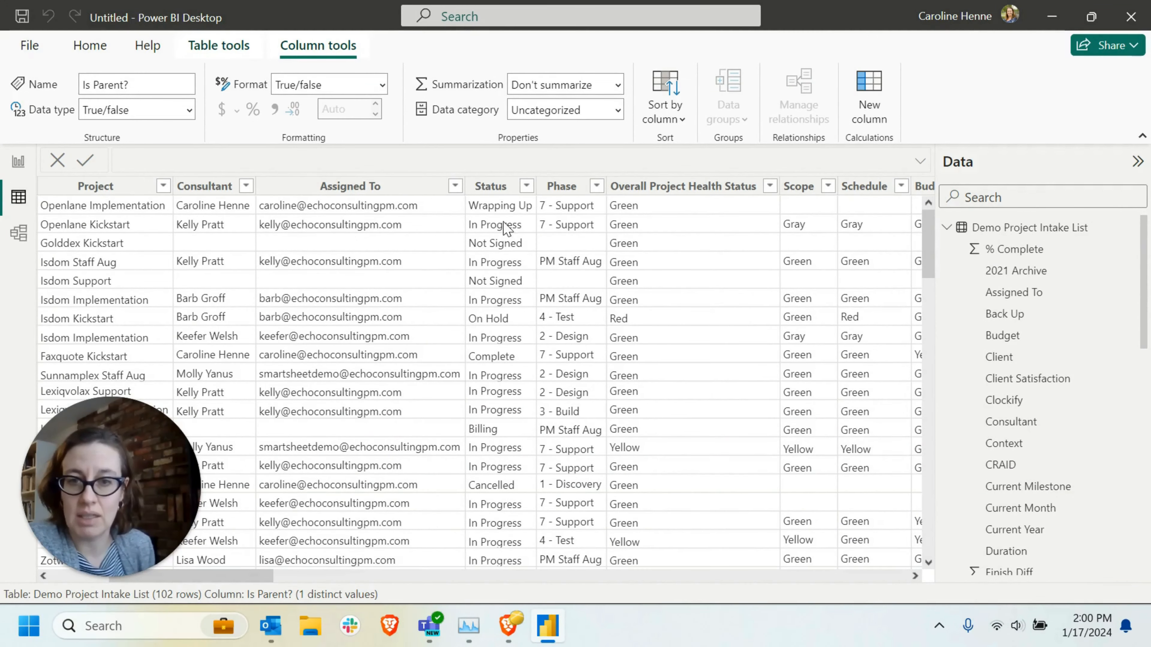
click(492, 186)
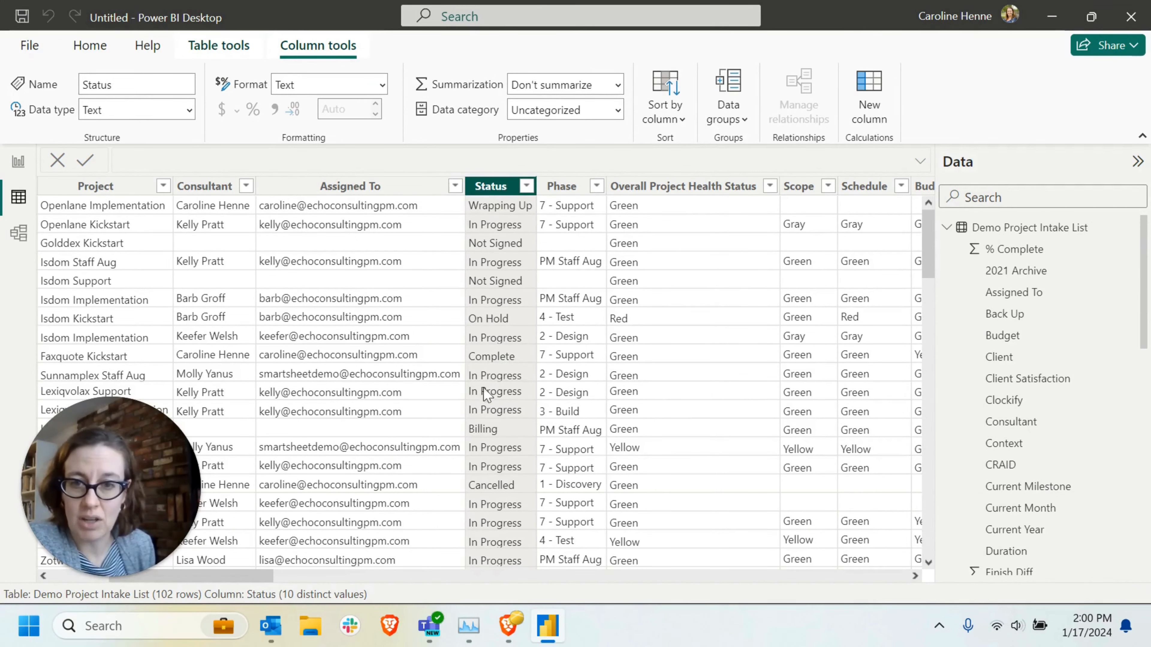
scroll(471, 392, down, 5)
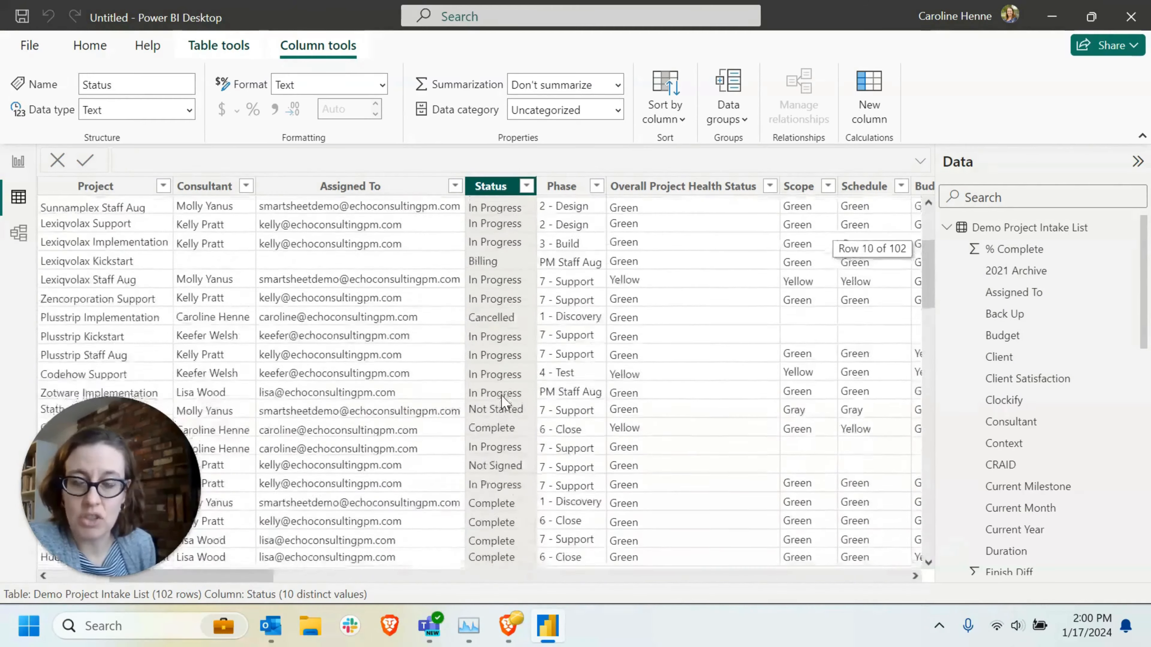
scroll(501, 396, down, 2)
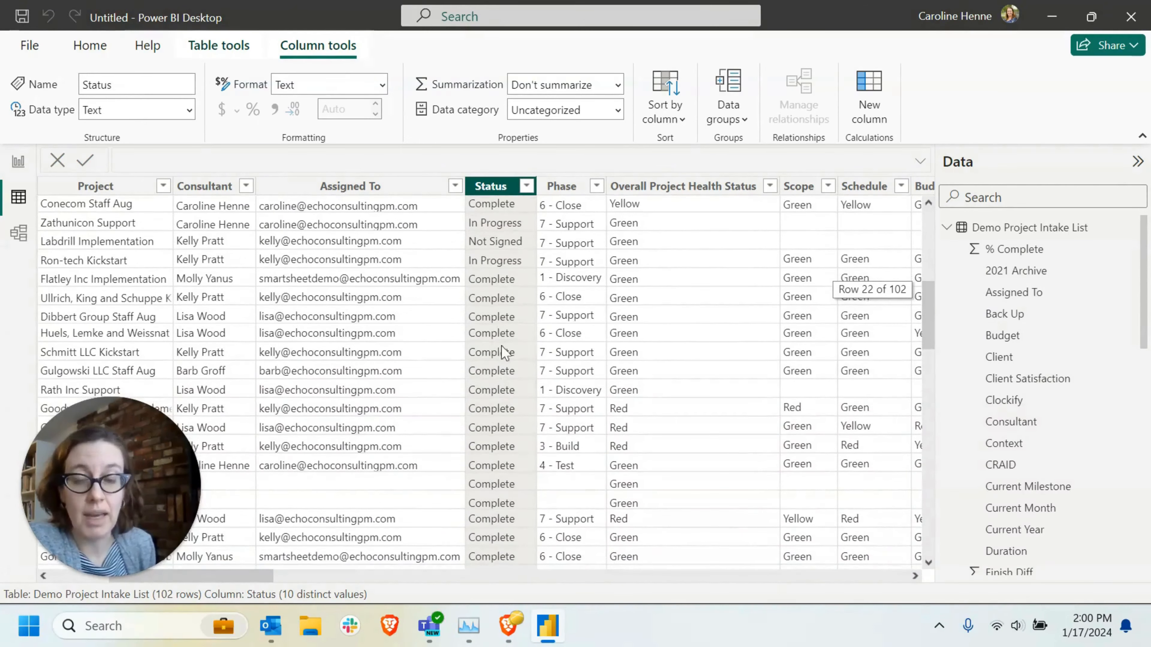
scroll(504, 372, down, 6)
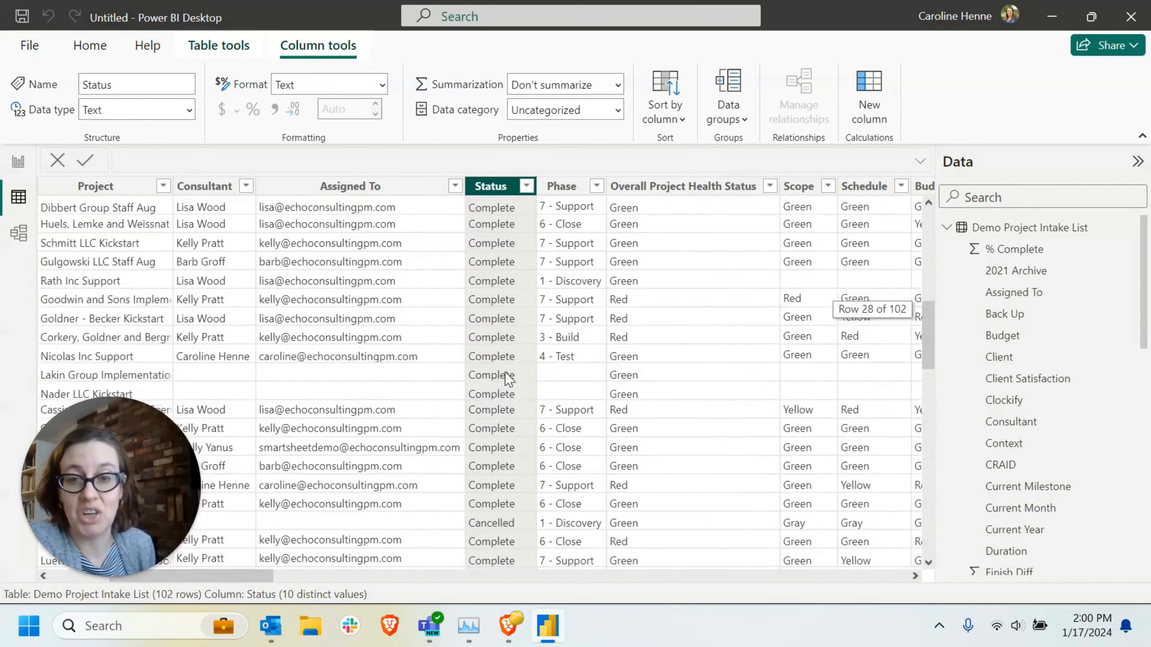
scroll(504, 372, down, 6)
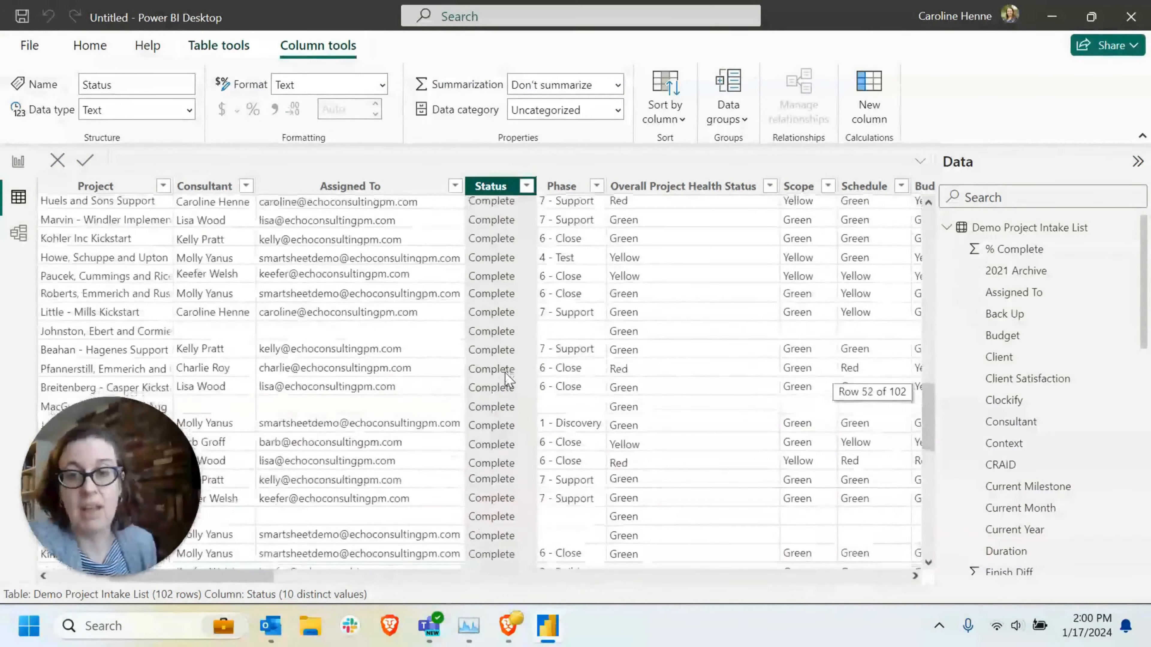
scroll(504, 372, up, 4)
scroll(504, 373, up, 15)
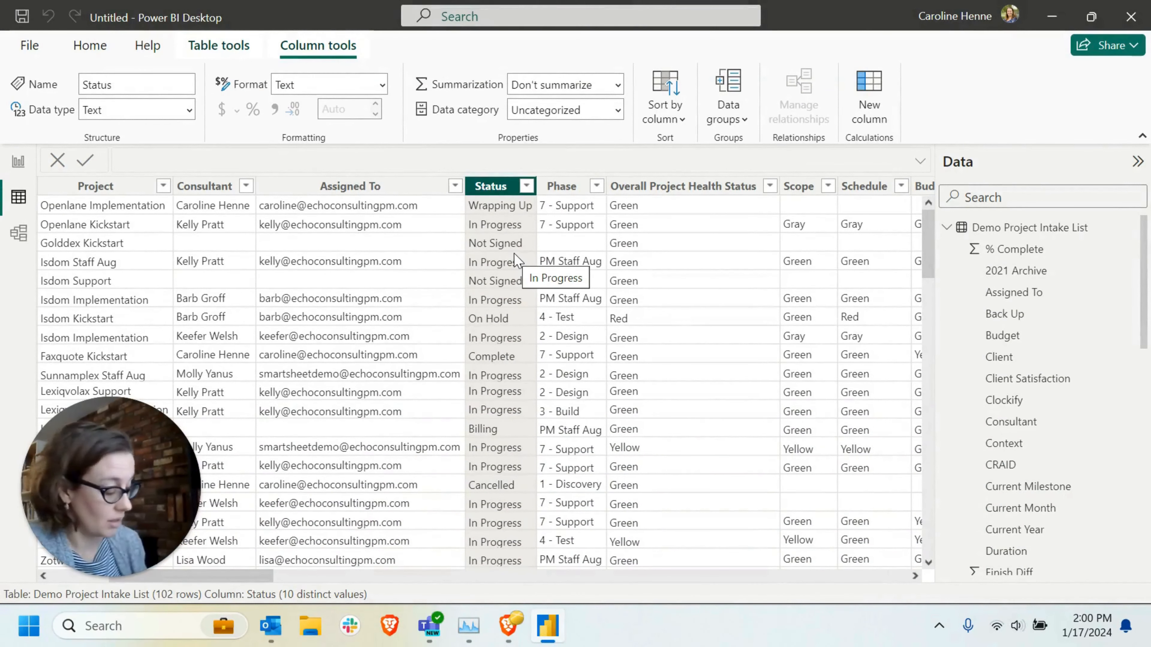
click(18, 161)
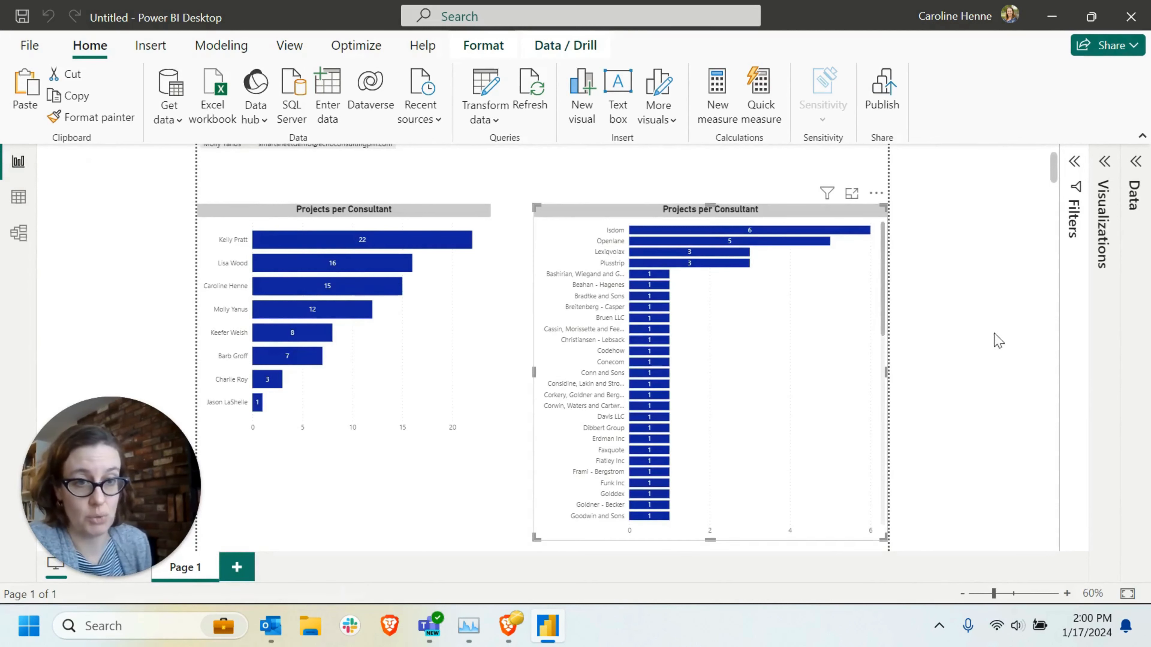
Add the Status field as a visual-level filter on the client bar chart
scroll(1028, 342, up, 2)
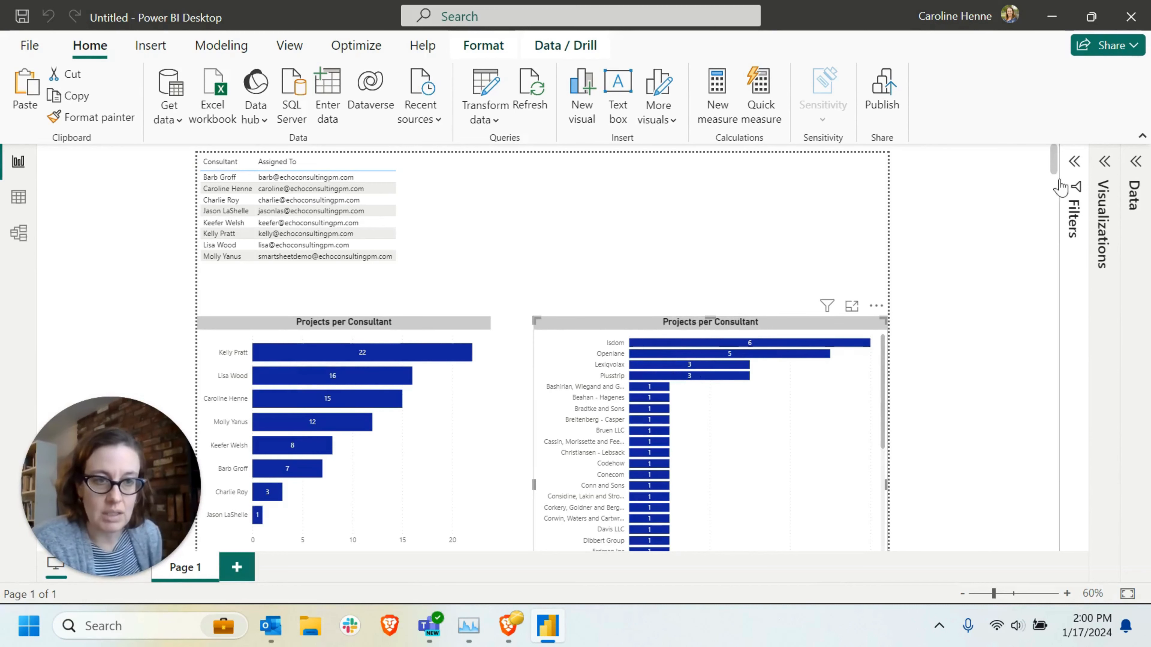
click(1076, 167)
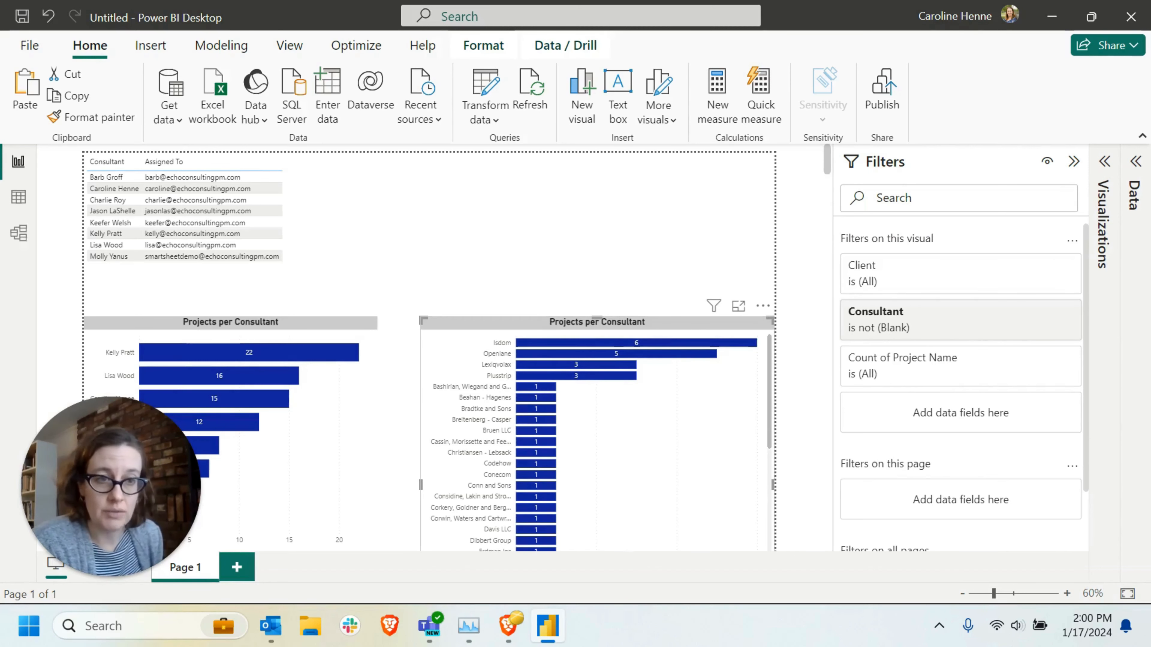
click(1103, 162)
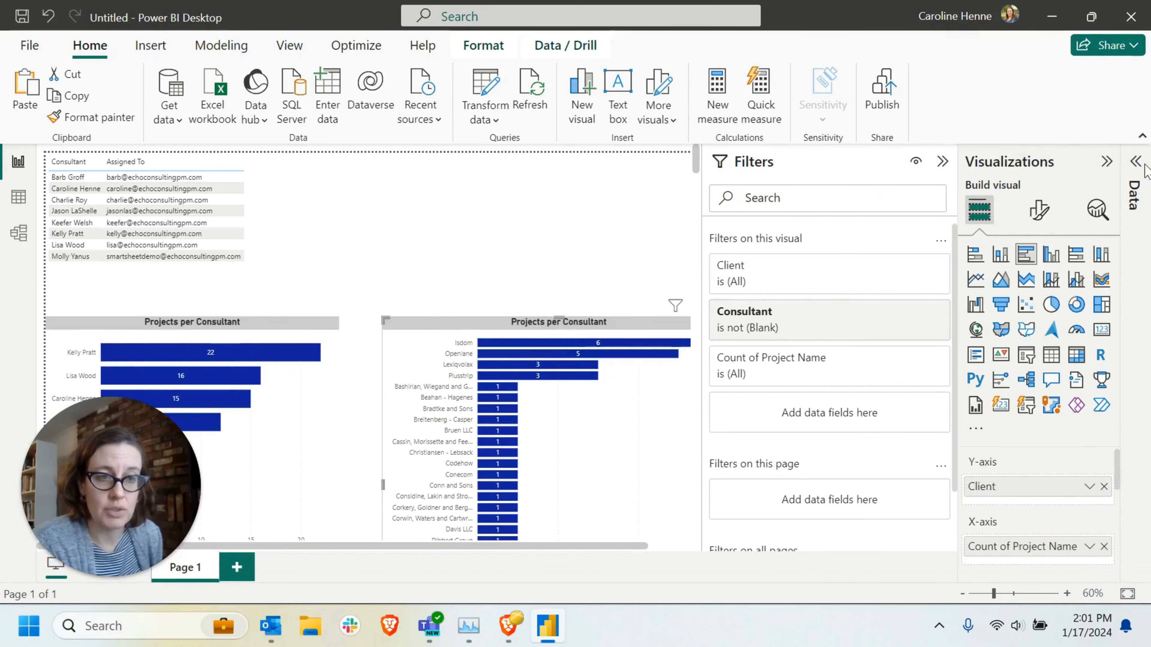
click(1136, 162)
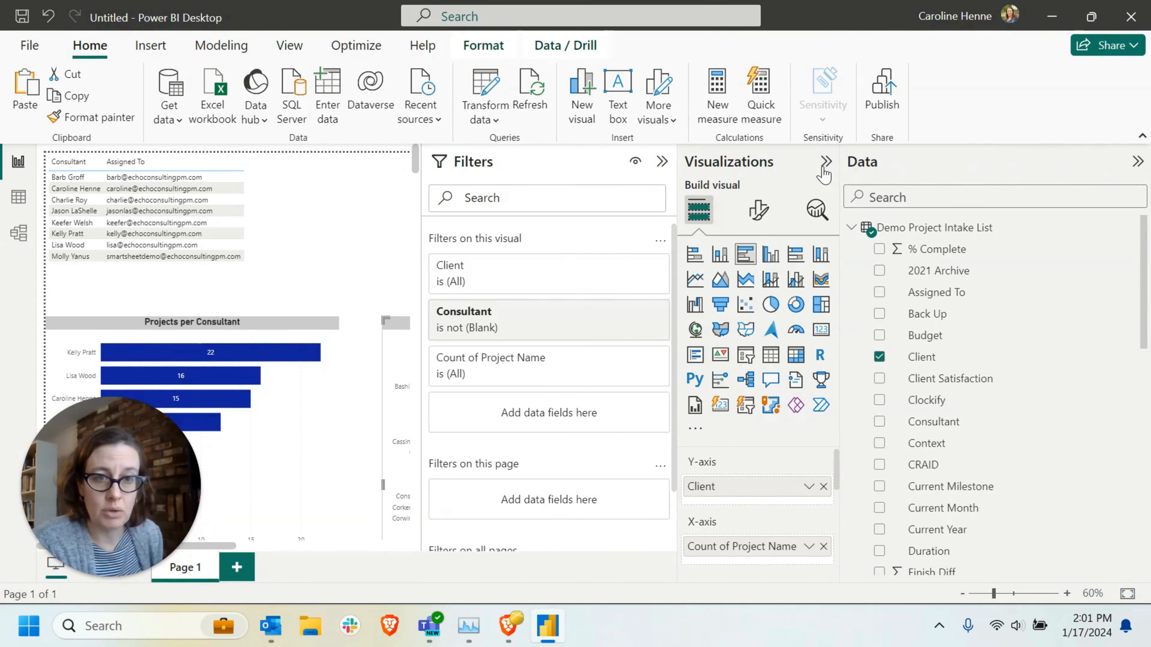
click(821, 164)
scroll(1037, 338, down, 8)
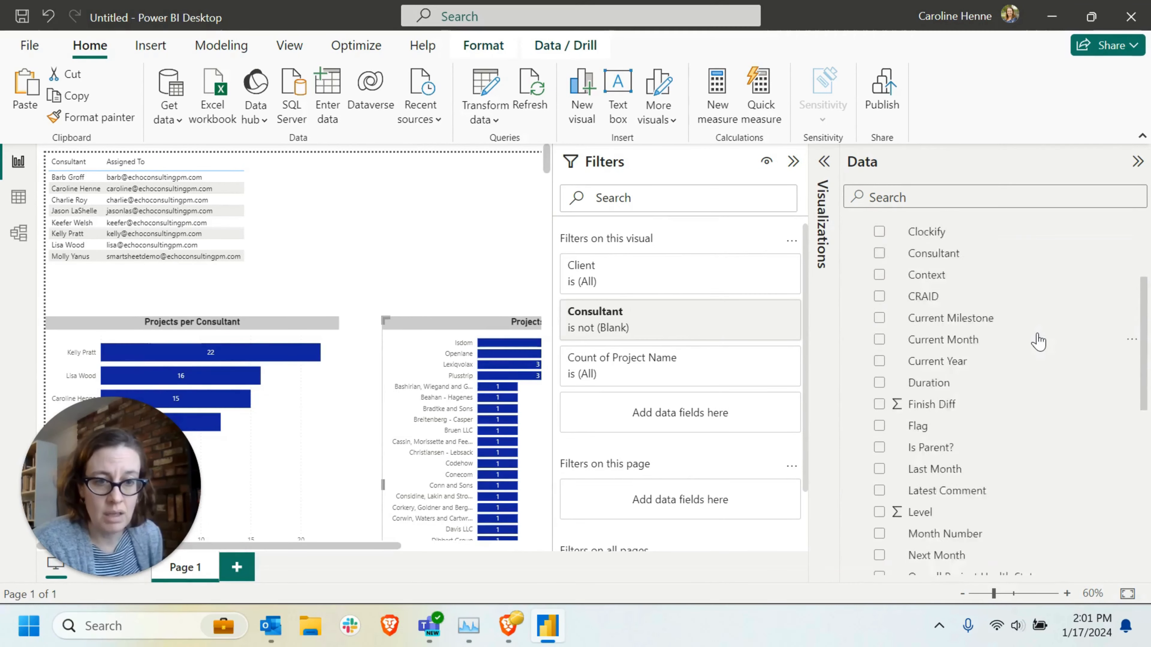
scroll(953, 512, down, 3)
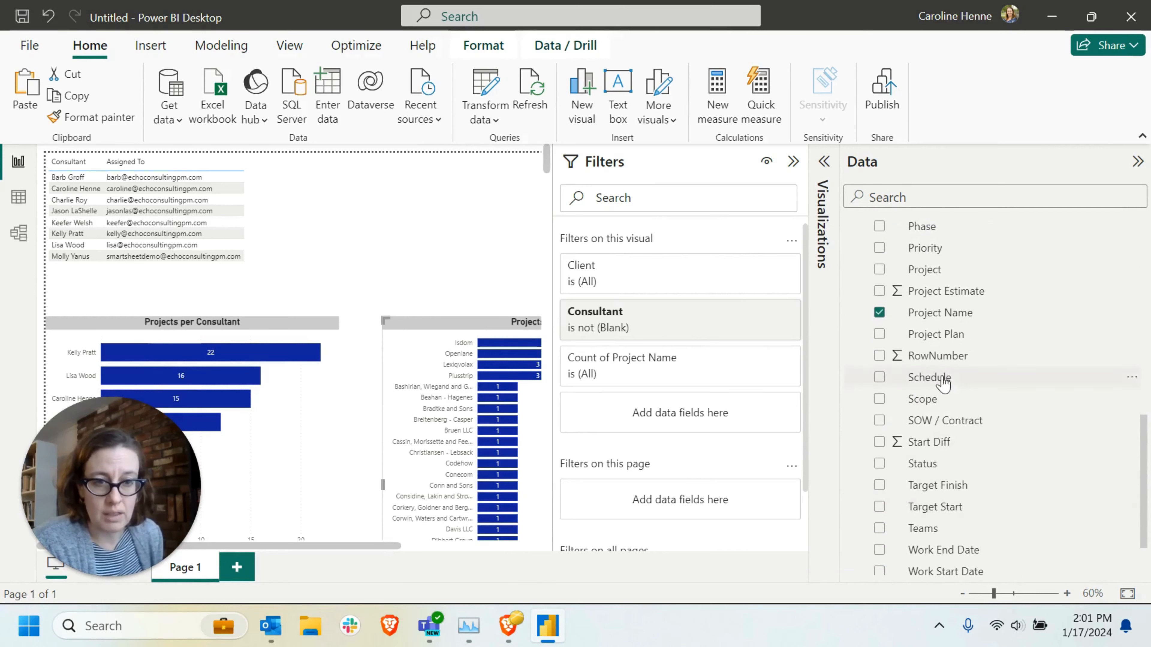
drag(951, 472, 644, 417)
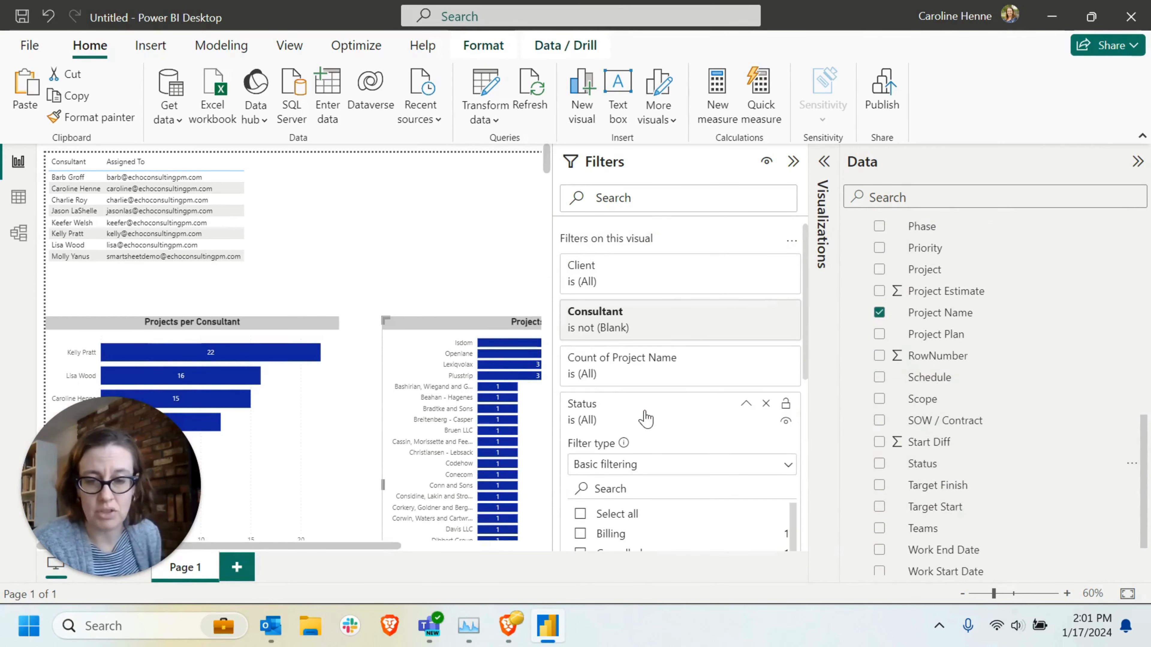
Filter the client chart to all Status values except Cancelled, Complete, Not Signed, On Hold and Signed, and collapse the Filters and Data panes
scroll(689, 478, down, 2)
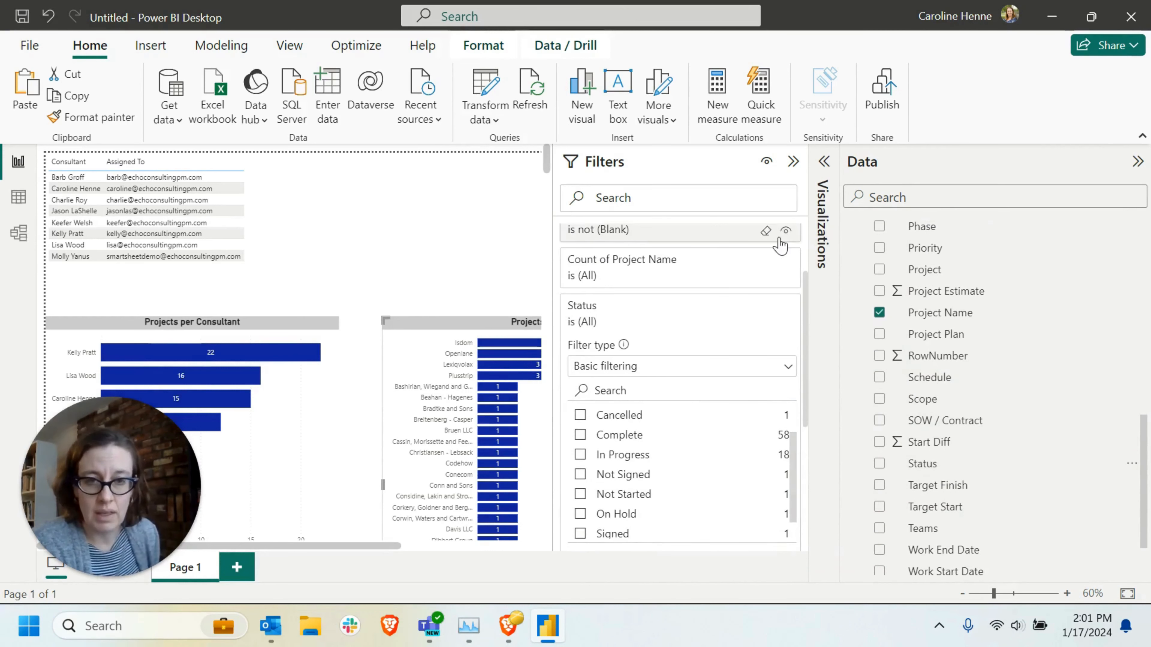
scroll(680, 463, down, 1)
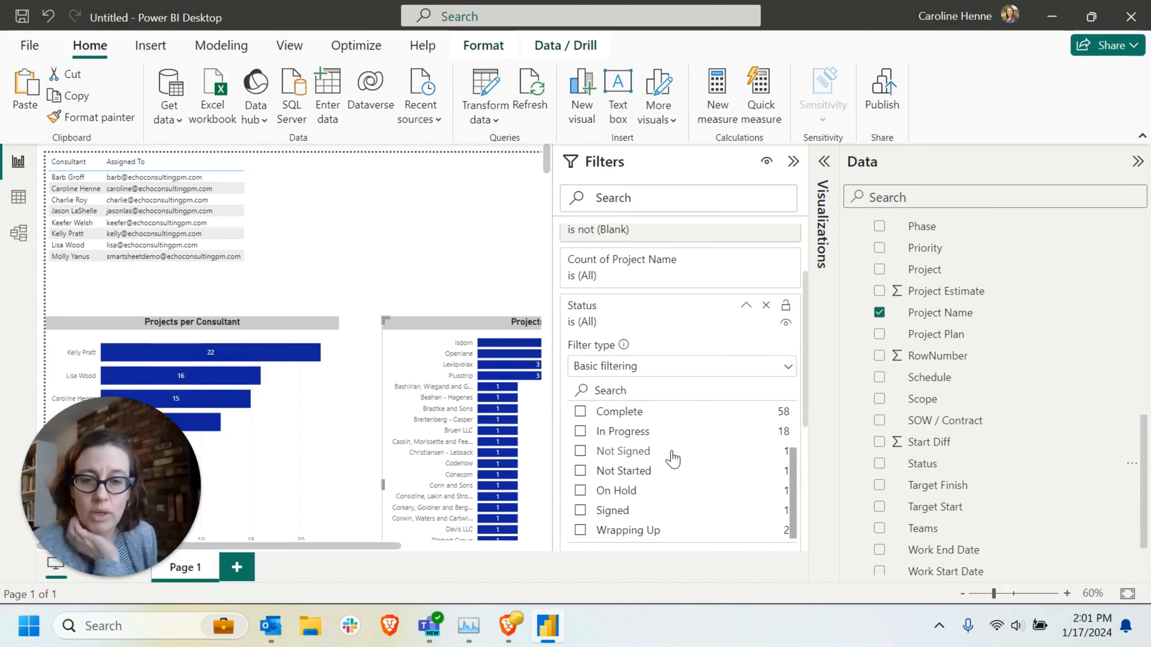
scroll(670, 459, up, 3)
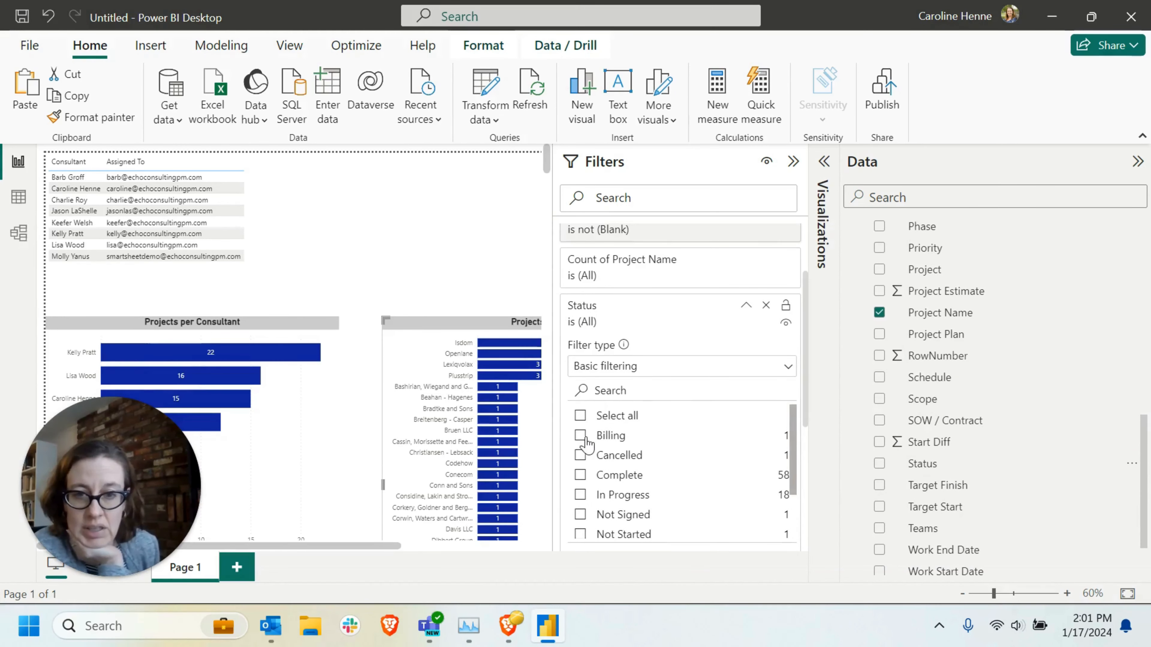
click(581, 418)
scroll(686, 463, down, 1)
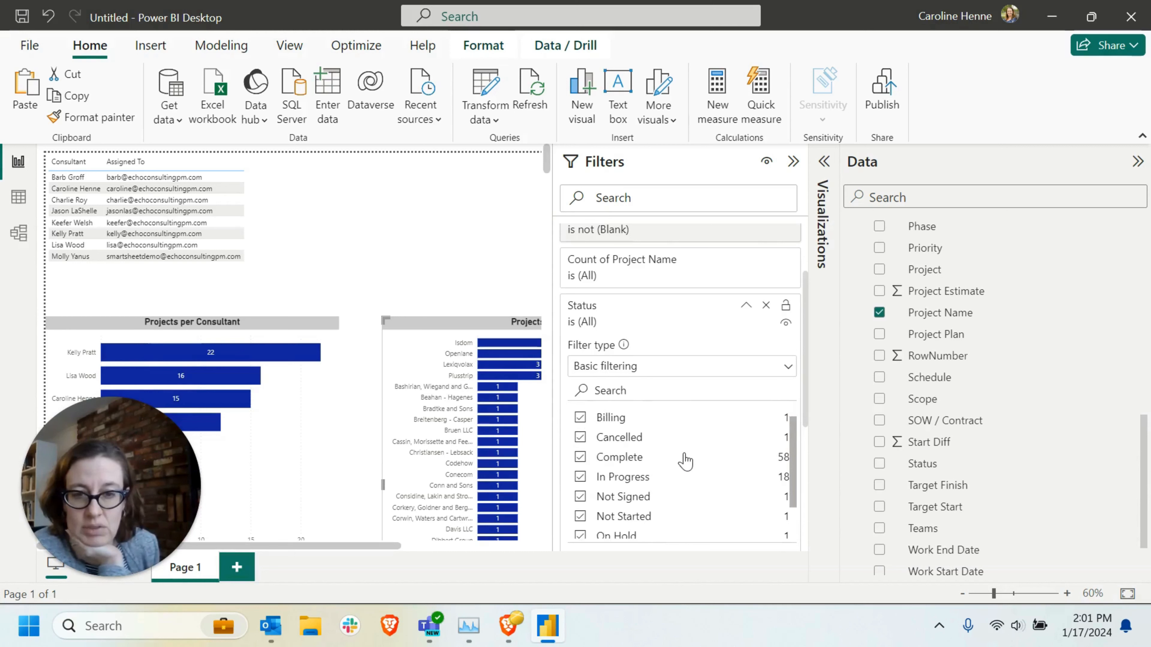
click(579, 435)
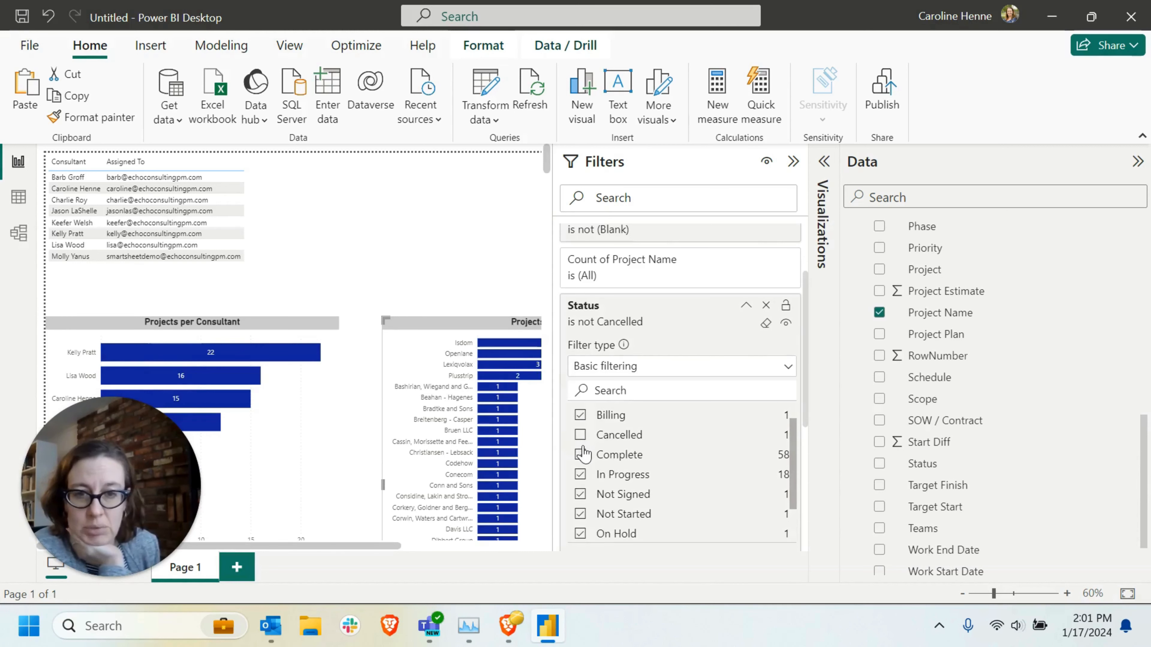
click(580, 455)
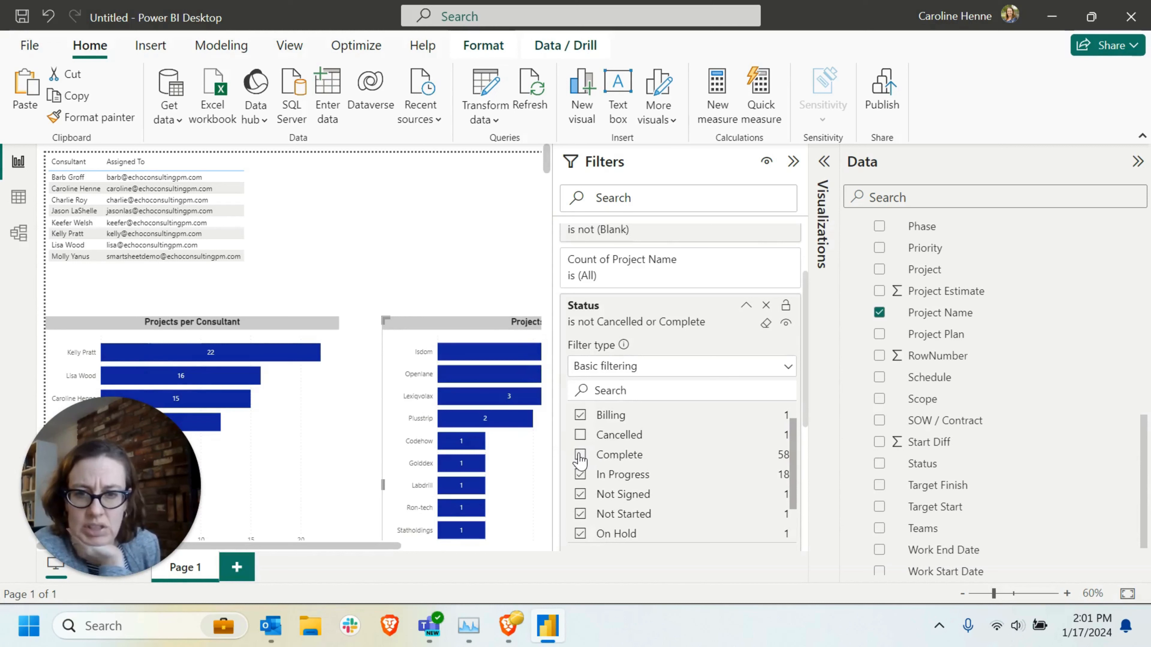
scroll(712, 511, down, 1)
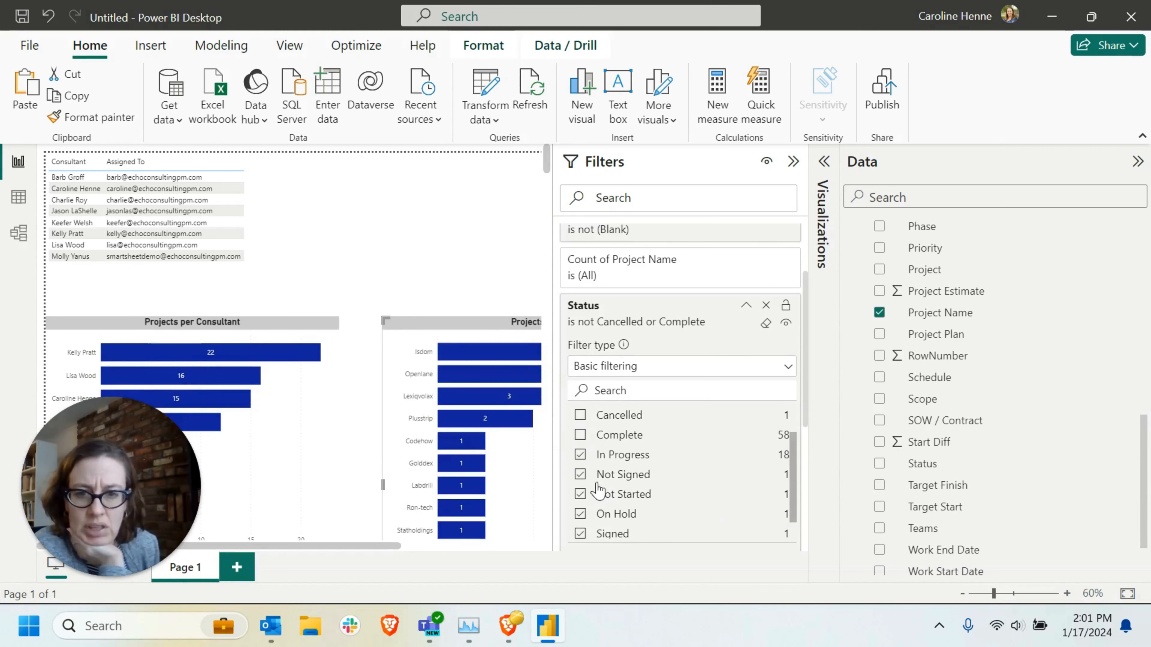
click(580, 475)
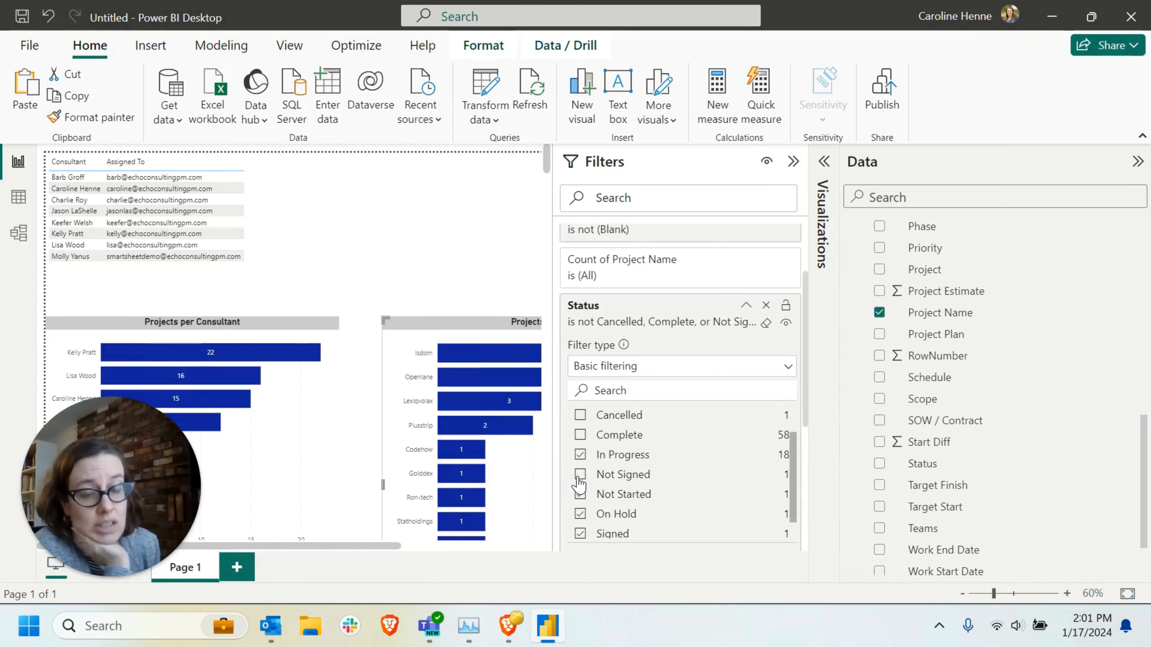
click(581, 514)
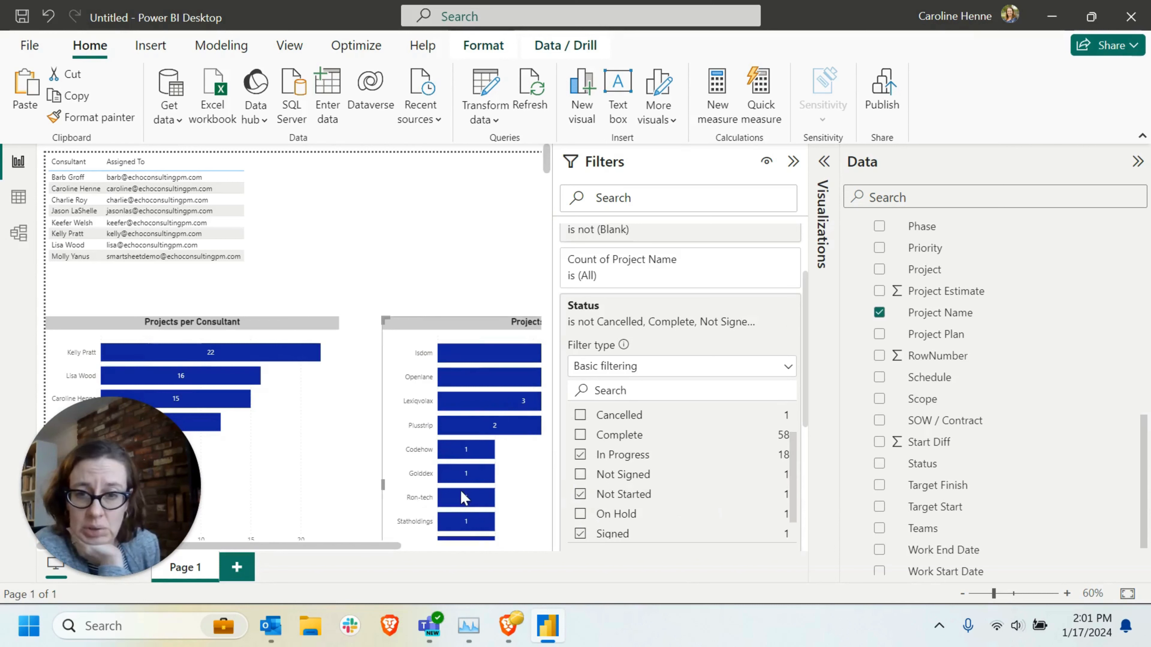
scroll(619, 546, down, 1)
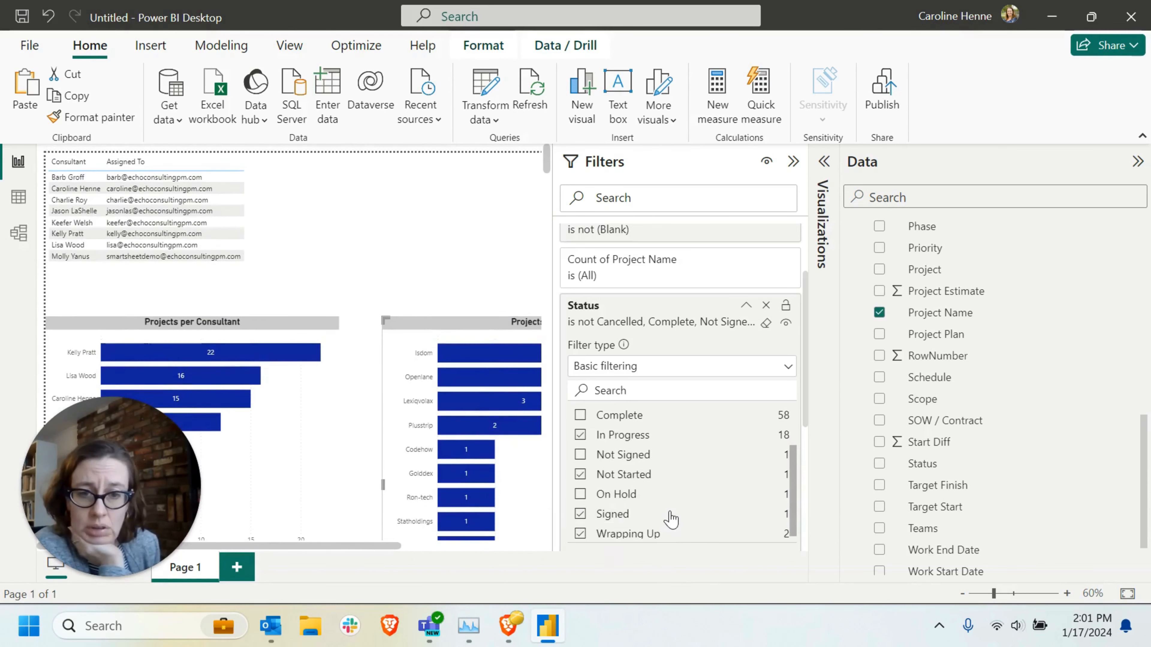
click(581, 514)
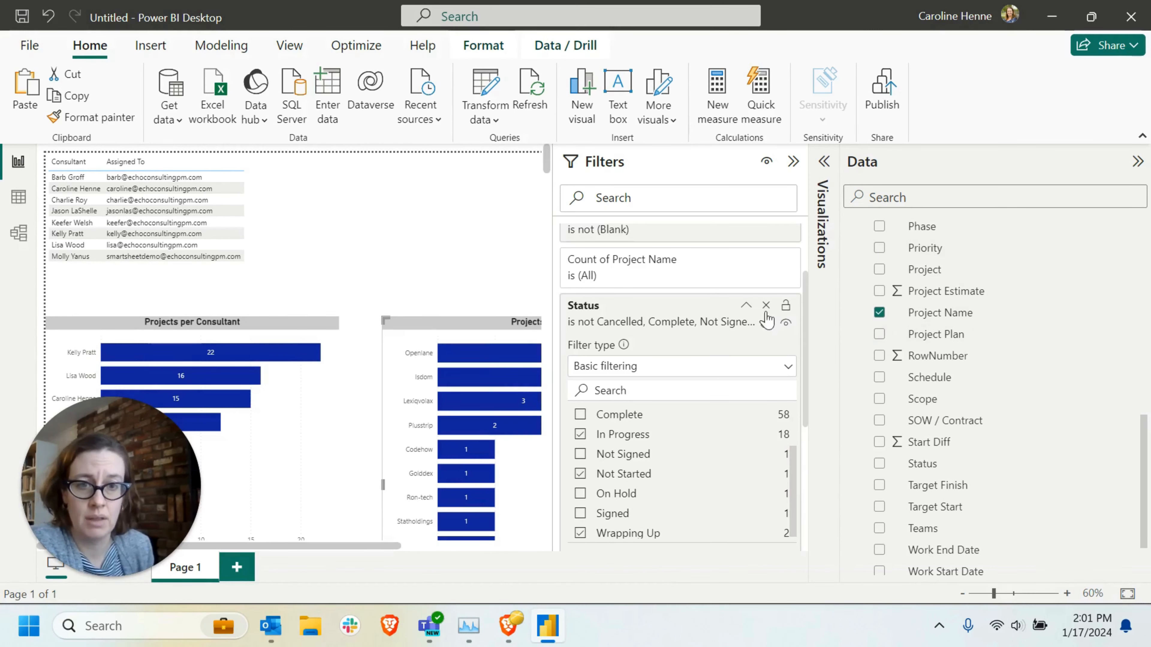
click(793, 162)
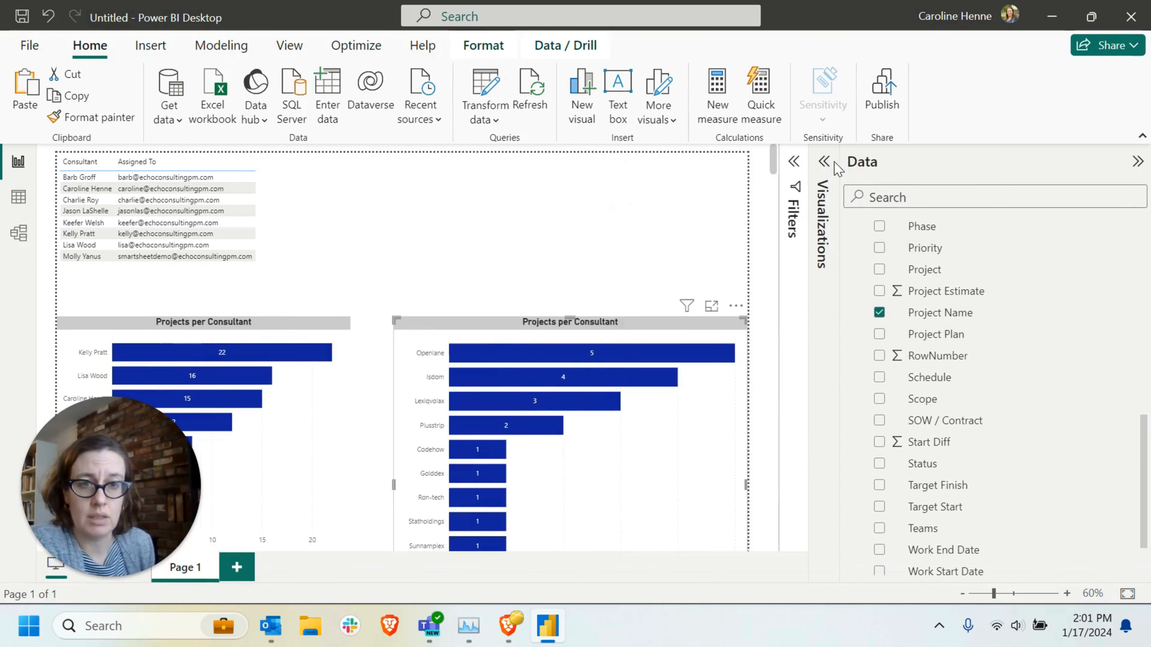
click(1138, 161)
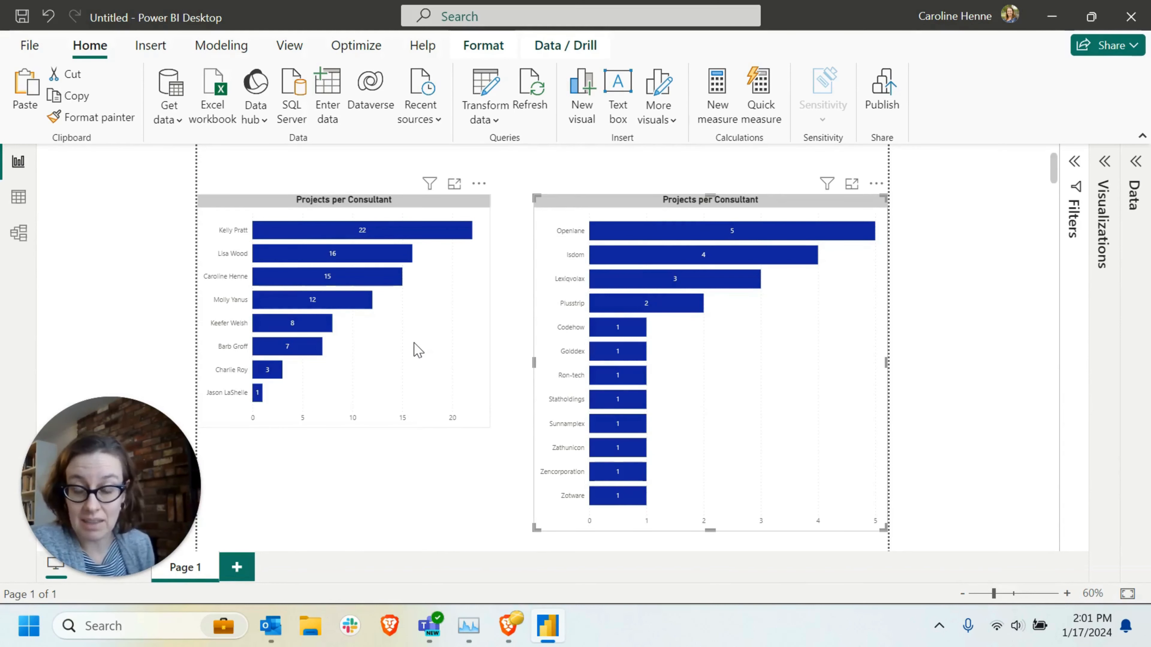
Add the Status field as a visual-level filter on the Projects per Consultant bar chart
click(417, 355)
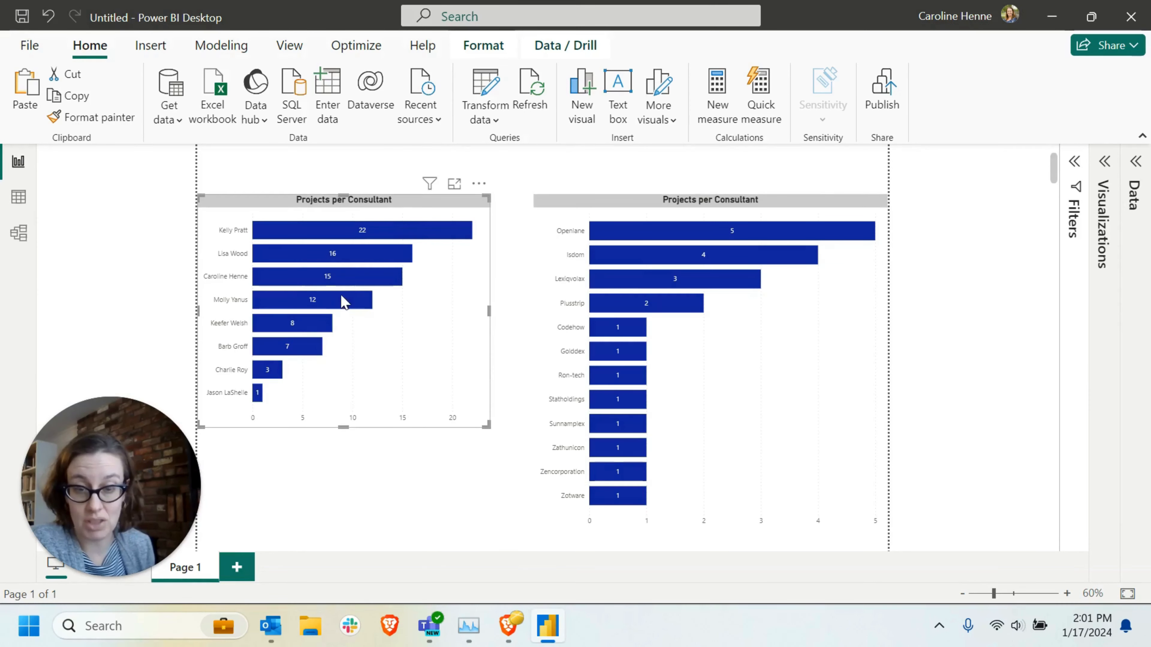
click(1072, 163)
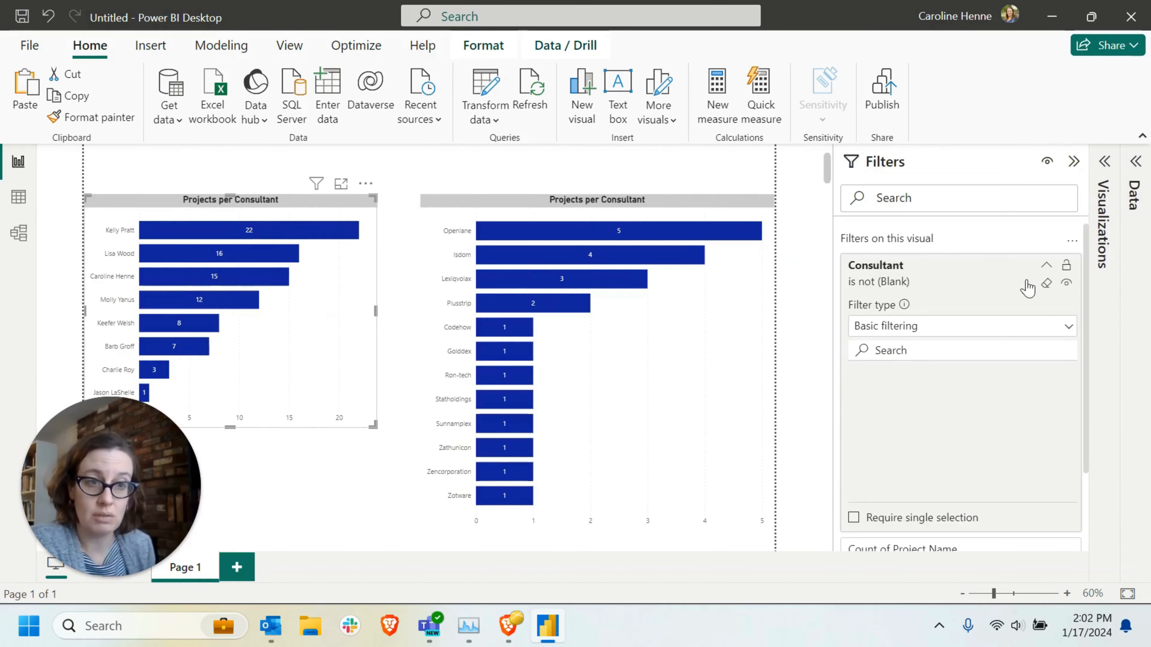
click(1124, 171)
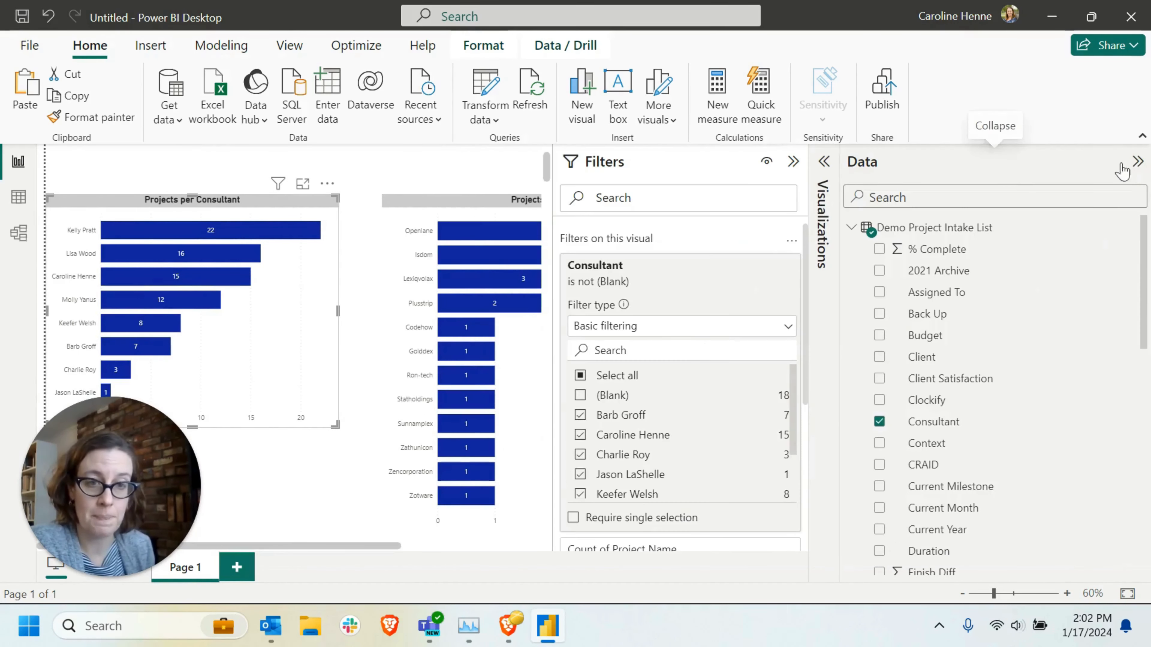
click(766, 265)
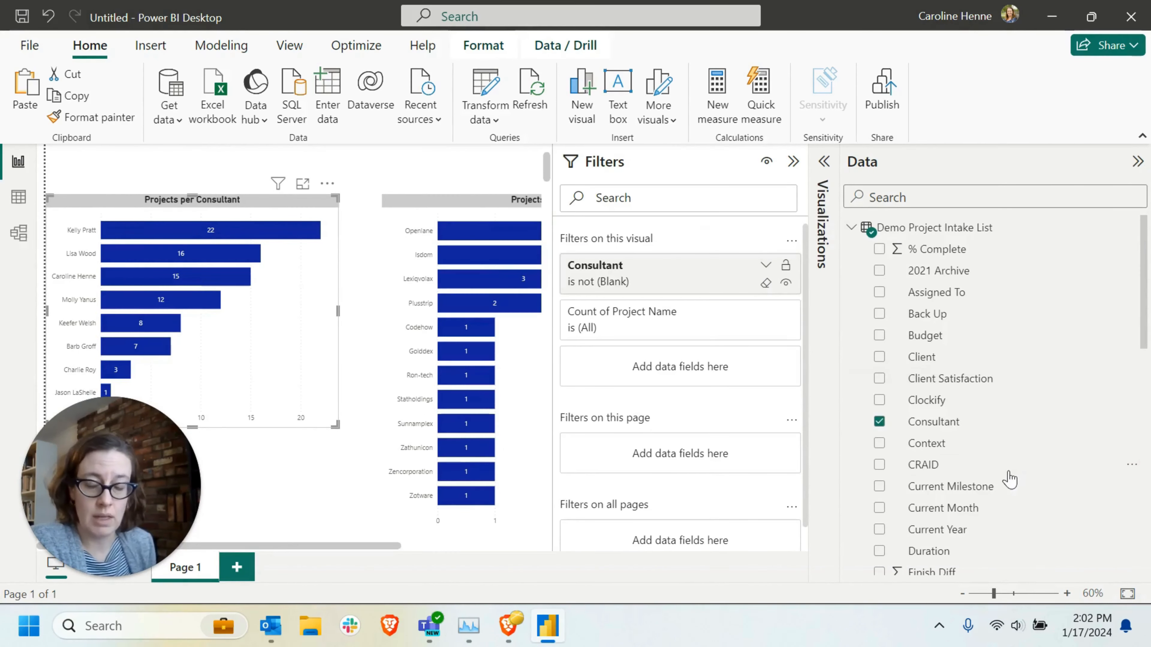
scroll(1010, 479, down, 8)
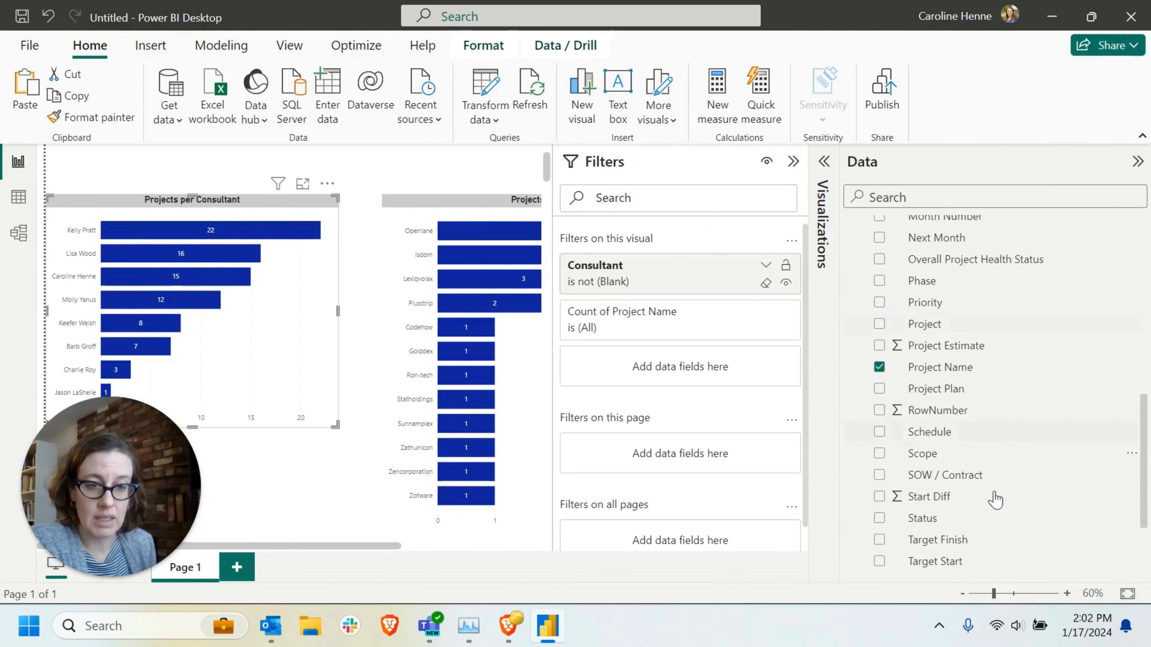
drag(979, 520, 685, 367)
Filter the consultant chart to all Status values except Cancelled, Complete, Not Signed, On Hold and Signed, and collapse the Filters pane
scroll(670, 427, down, 3)
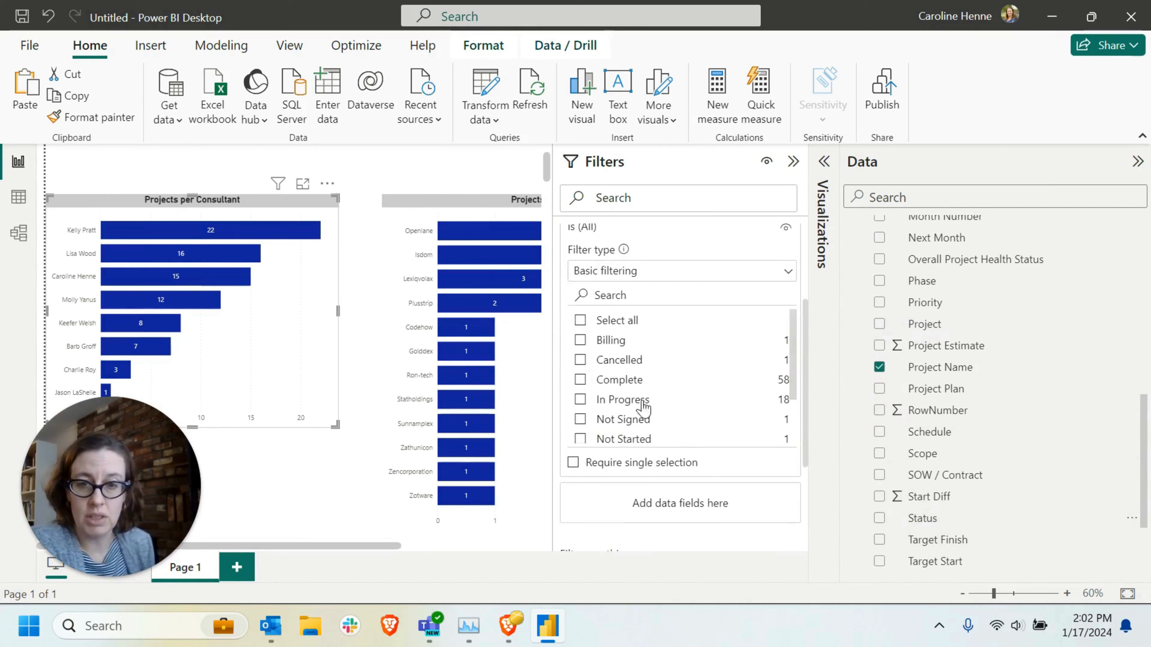
click(580, 318)
scroll(675, 367, down, 1)
scroll(668, 367, up, 1)
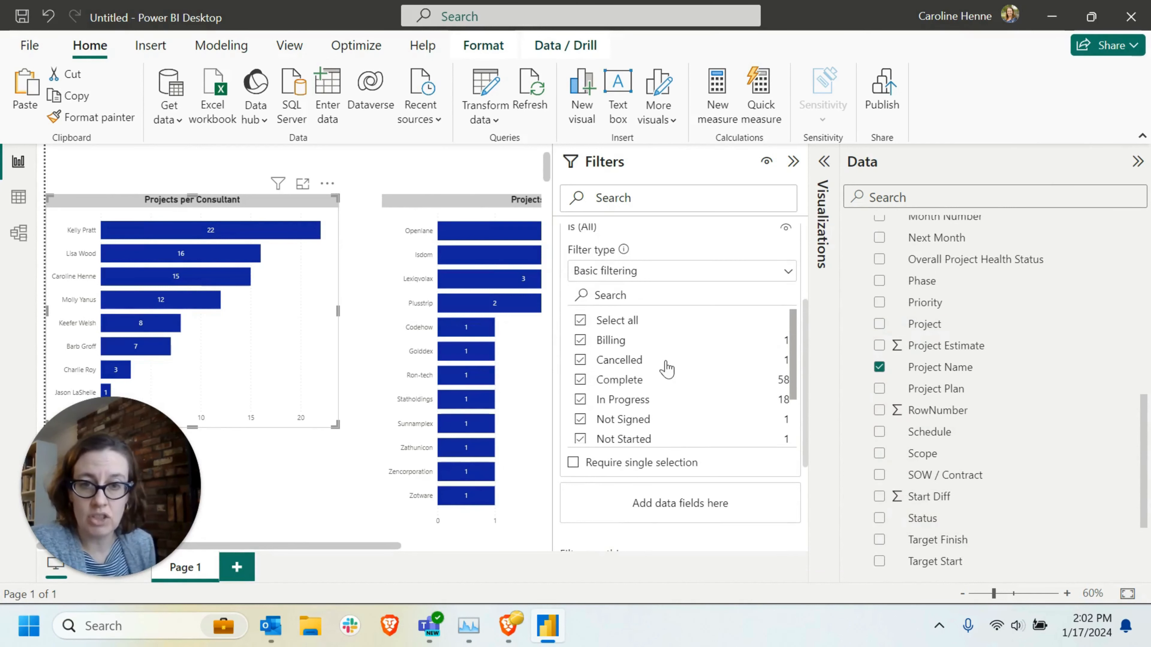
scroll(706, 391, down, 1)
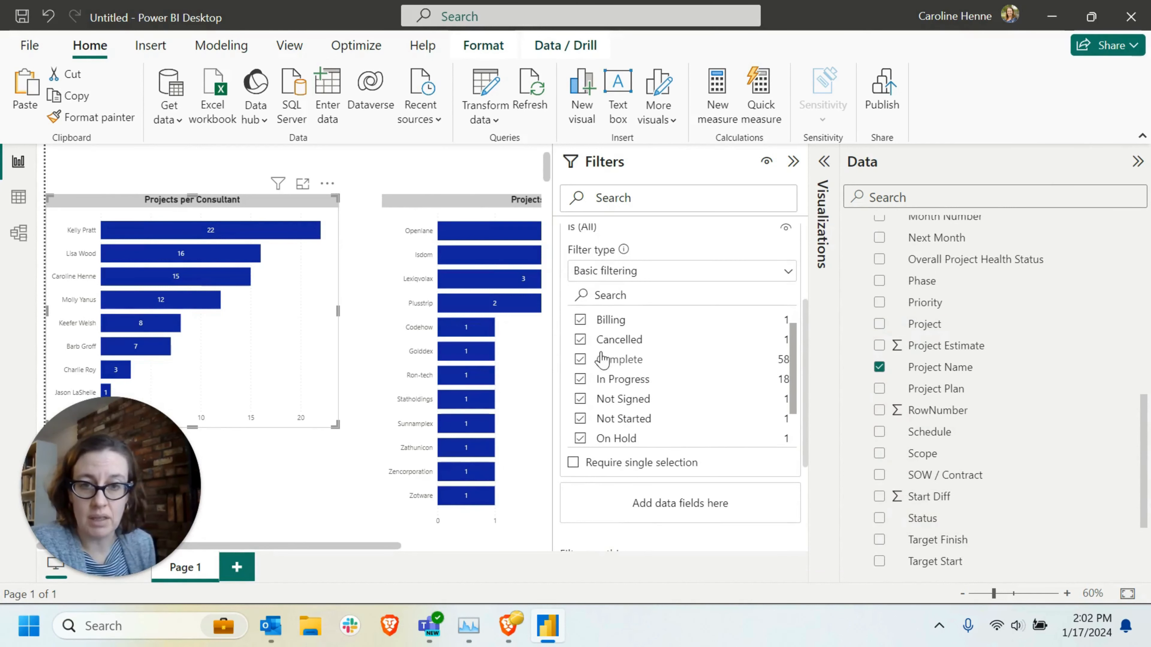
click(580, 339)
click(580, 360)
scroll(684, 390, down, 1)
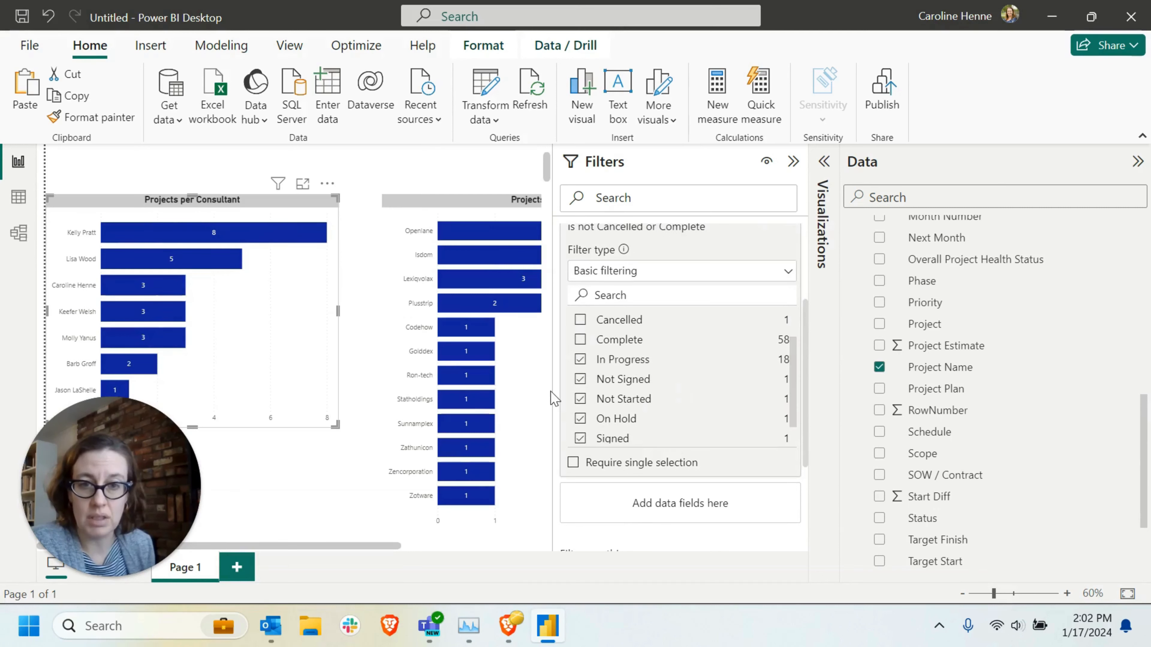
click(581, 379)
scroll(730, 397, down, 1)
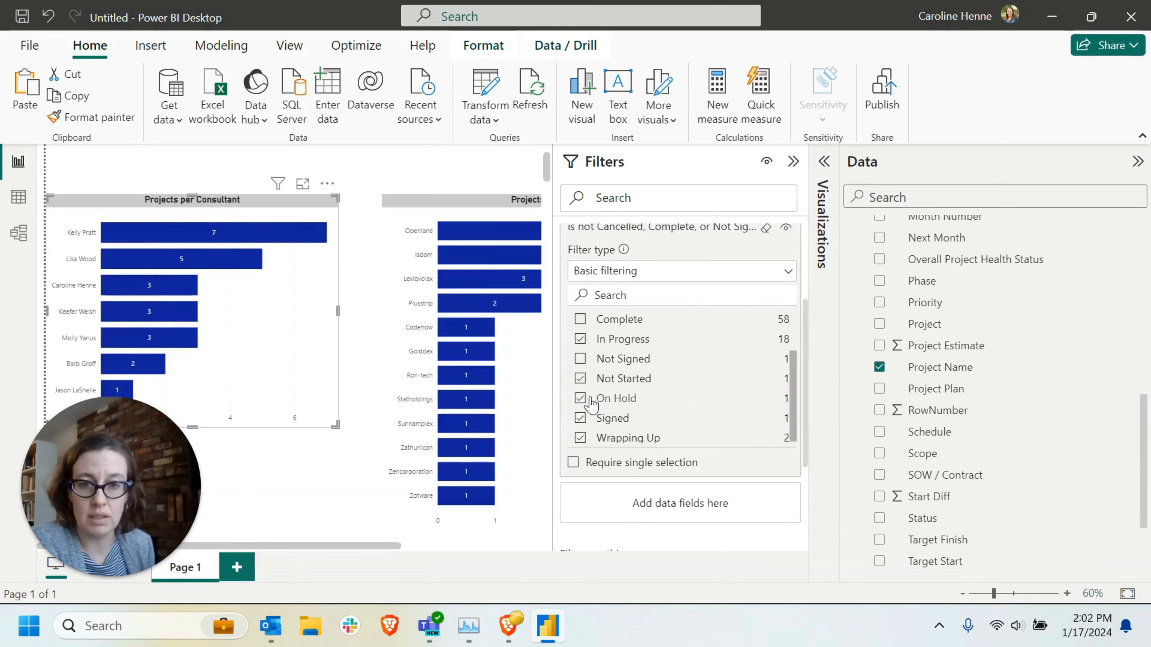
click(580, 399)
click(581, 418)
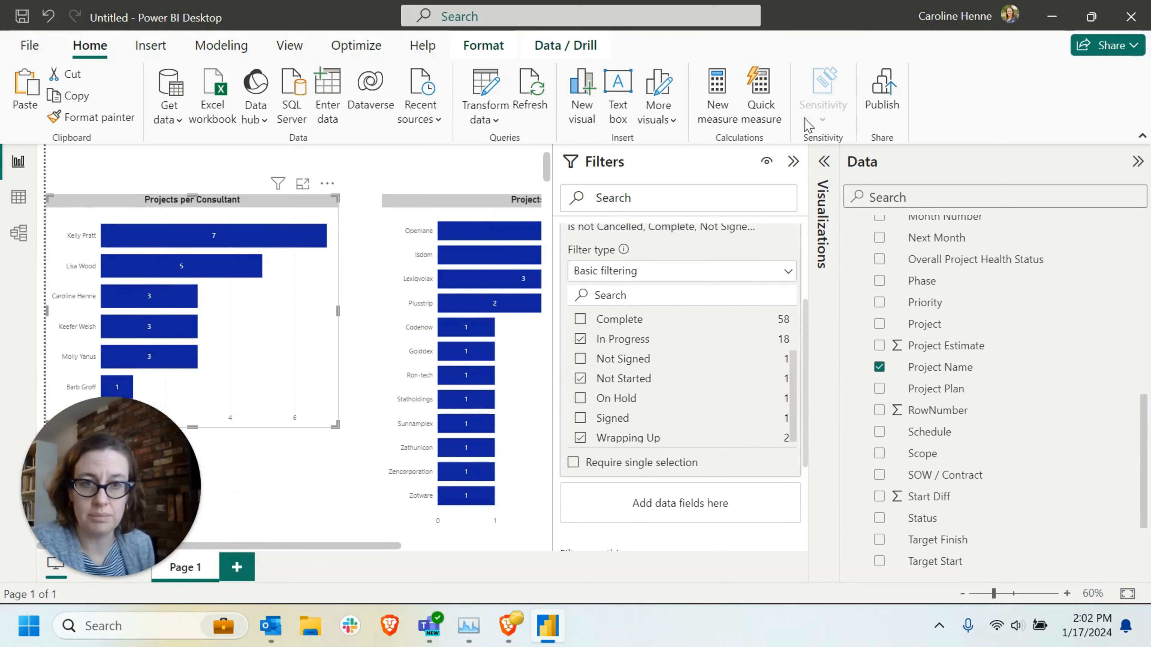
click(794, 165)
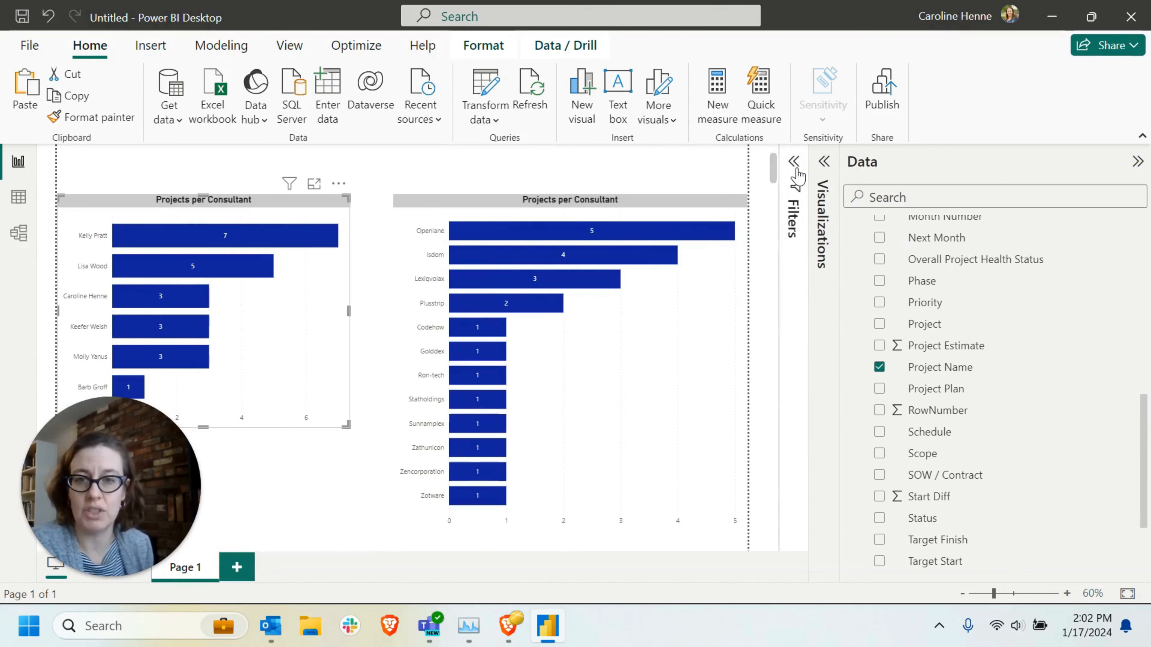
Change the client bar chart's title to "Projects per Client", and collapse the Visualizations and Data panes
click(656, 377)
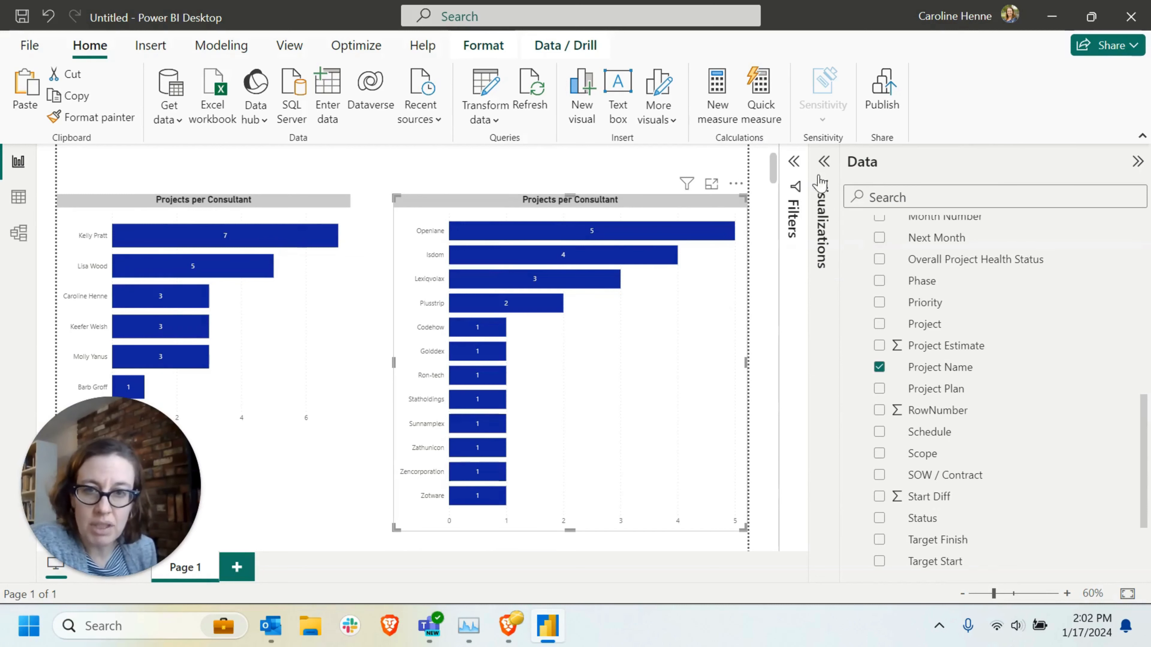
click(823, 162)
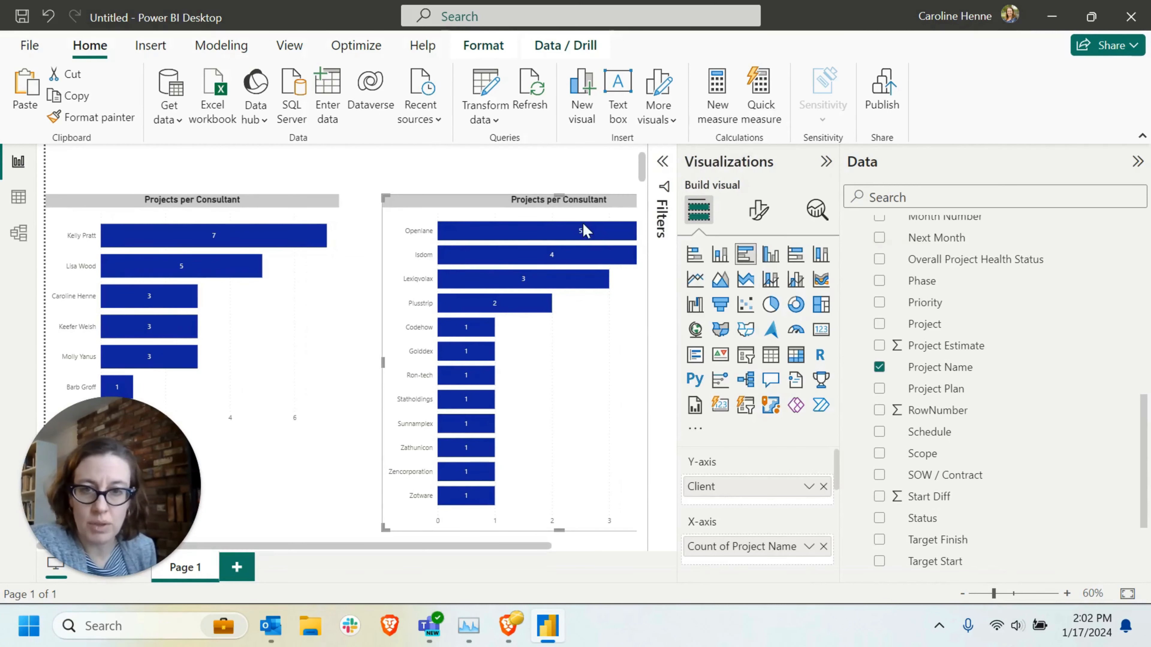
click(758, 210)
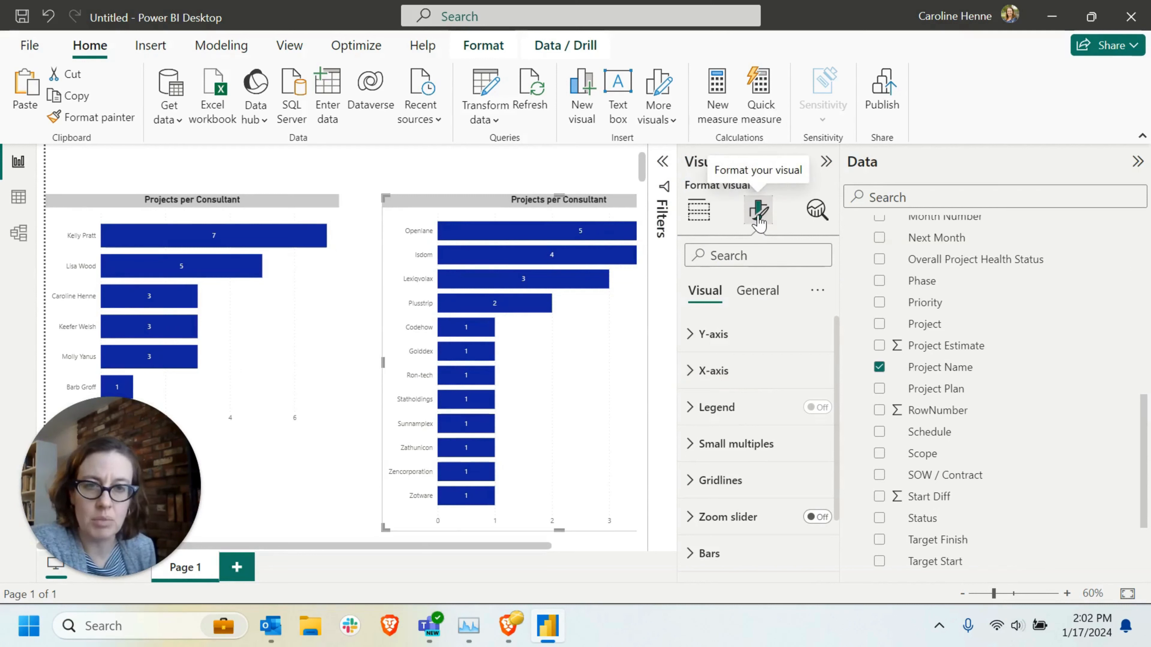
click(761, 297)
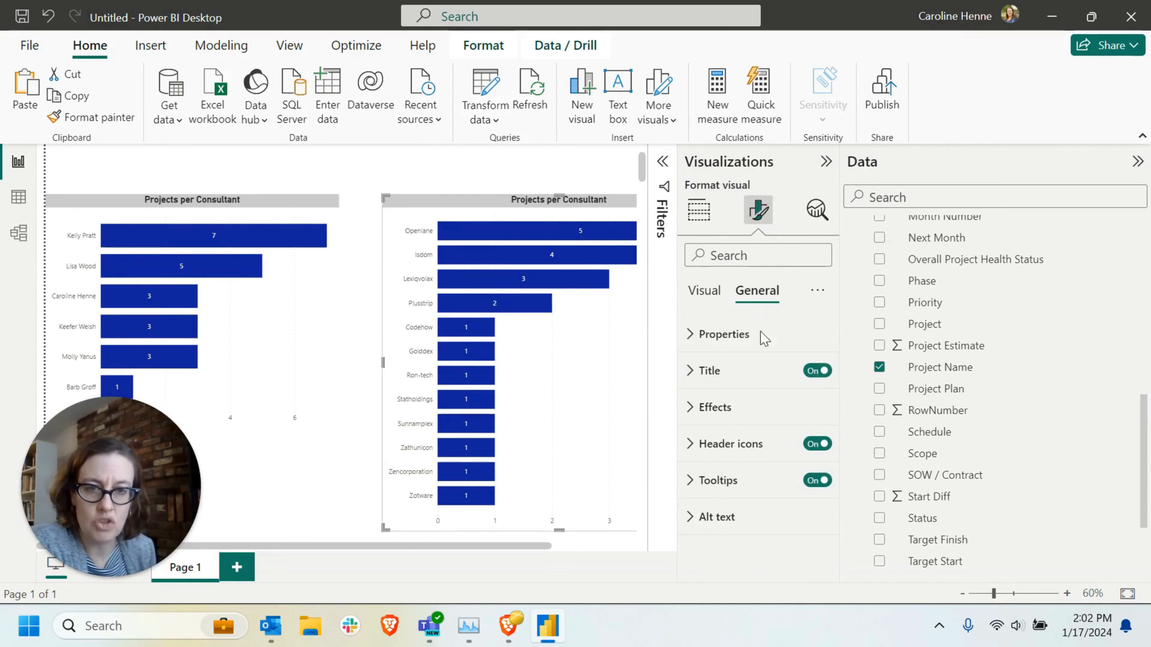
click(750, 382)
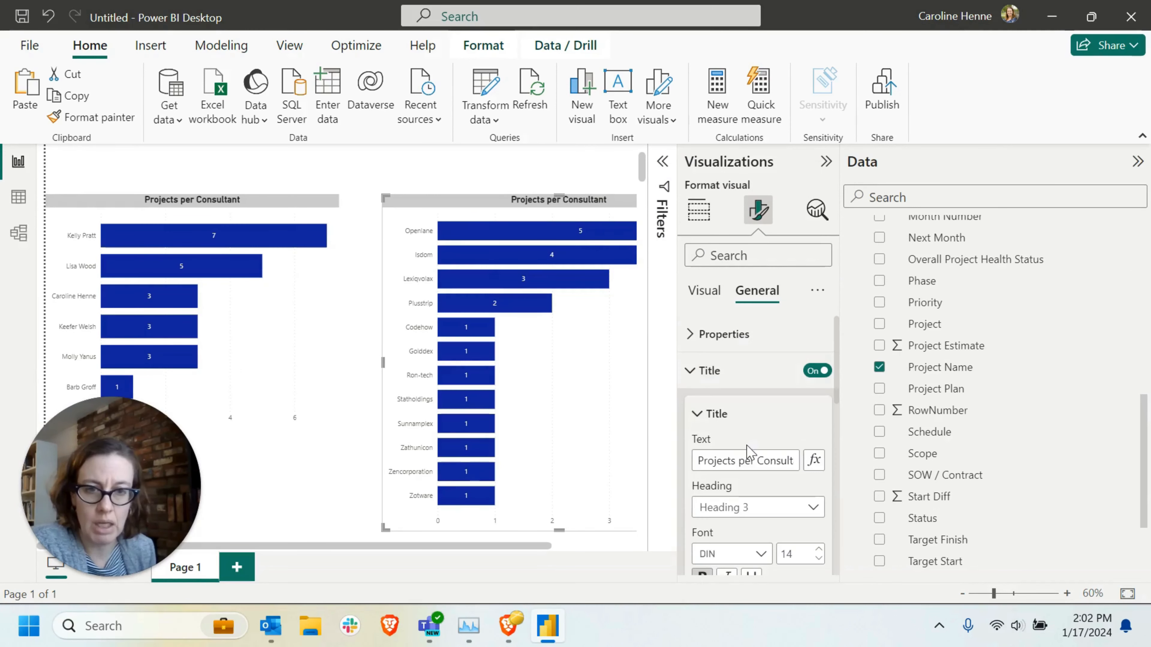
click(757, 463)
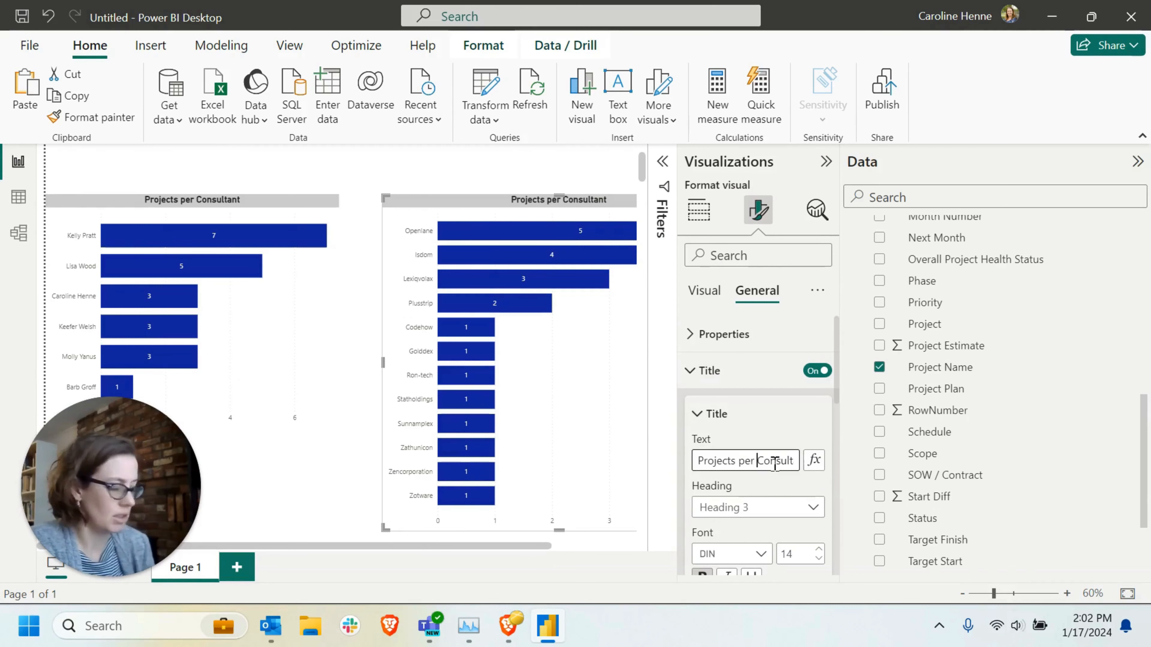
key(Delete)
key(Delete)
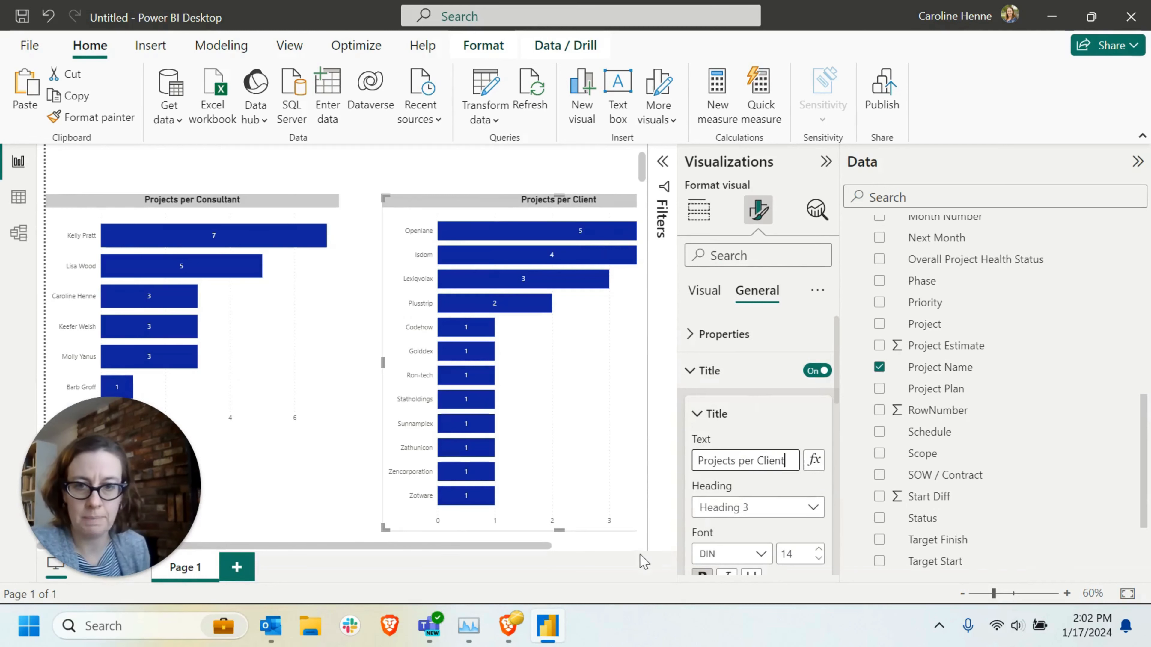
click(826, 163)
click(1136, 162)
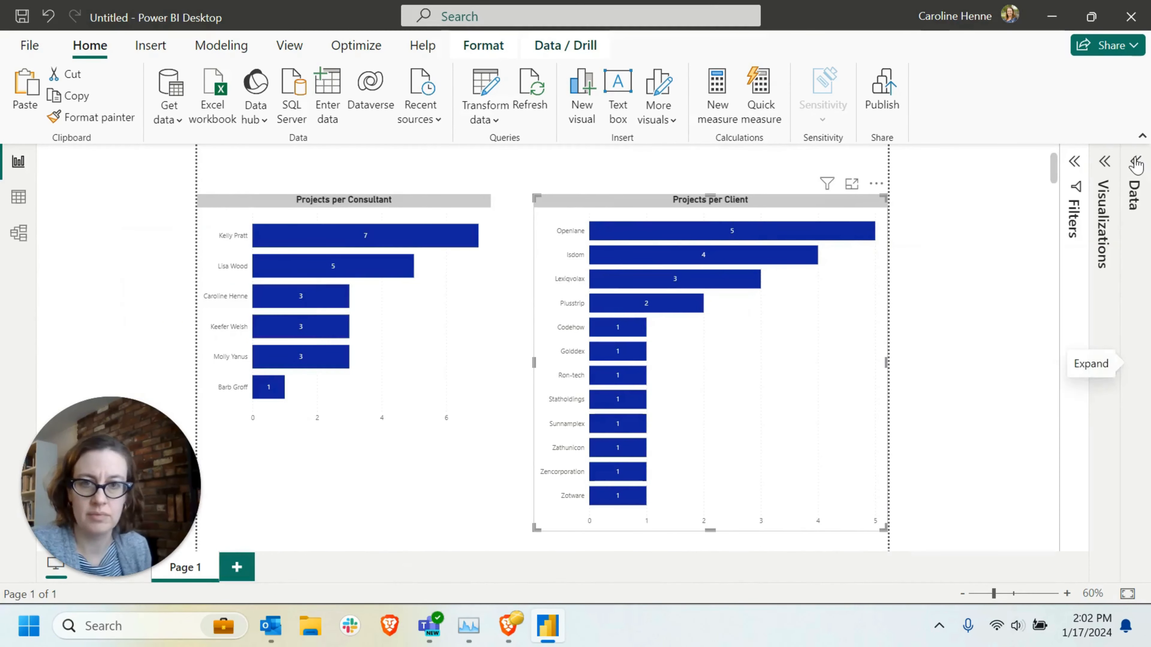
click(337, 500)
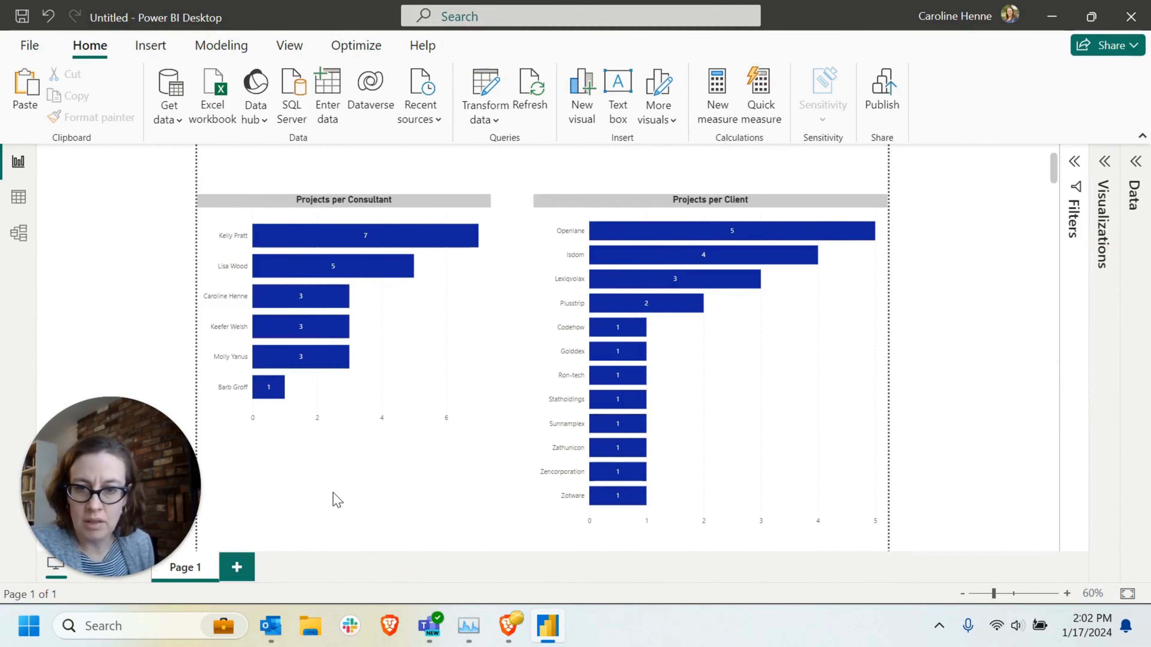
Cross-highlight both bar charts by the first and the fifth consultant in the table in turn, and clear the selection
scroll(854, 410, up, 1)
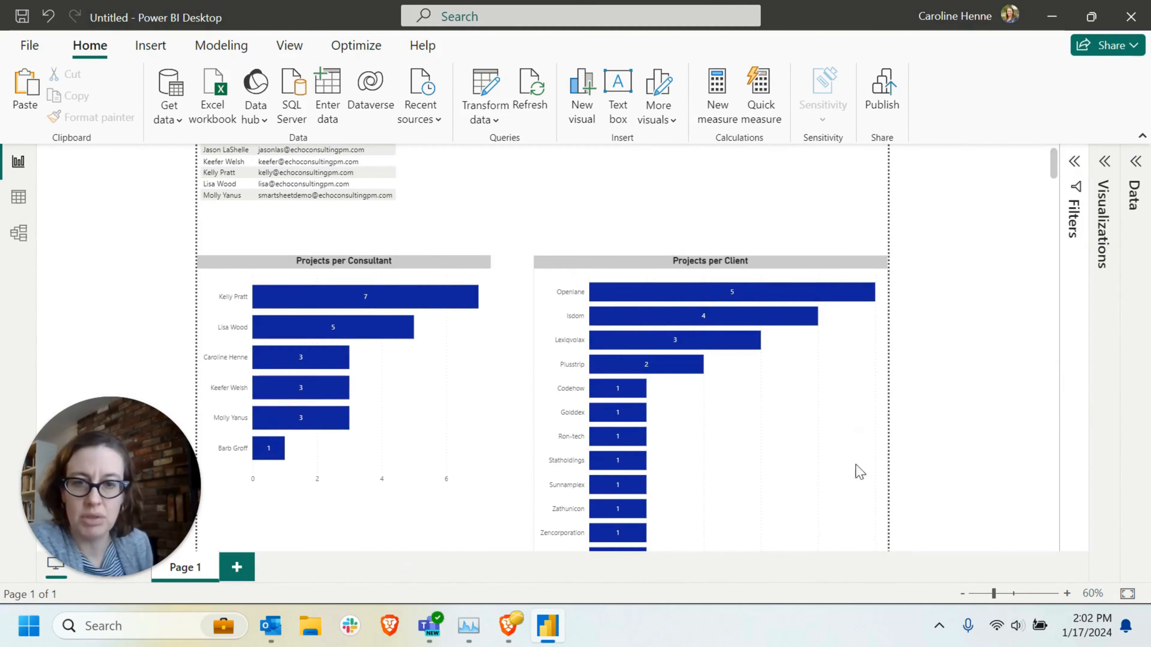
scroll(704, 448, down, 1)
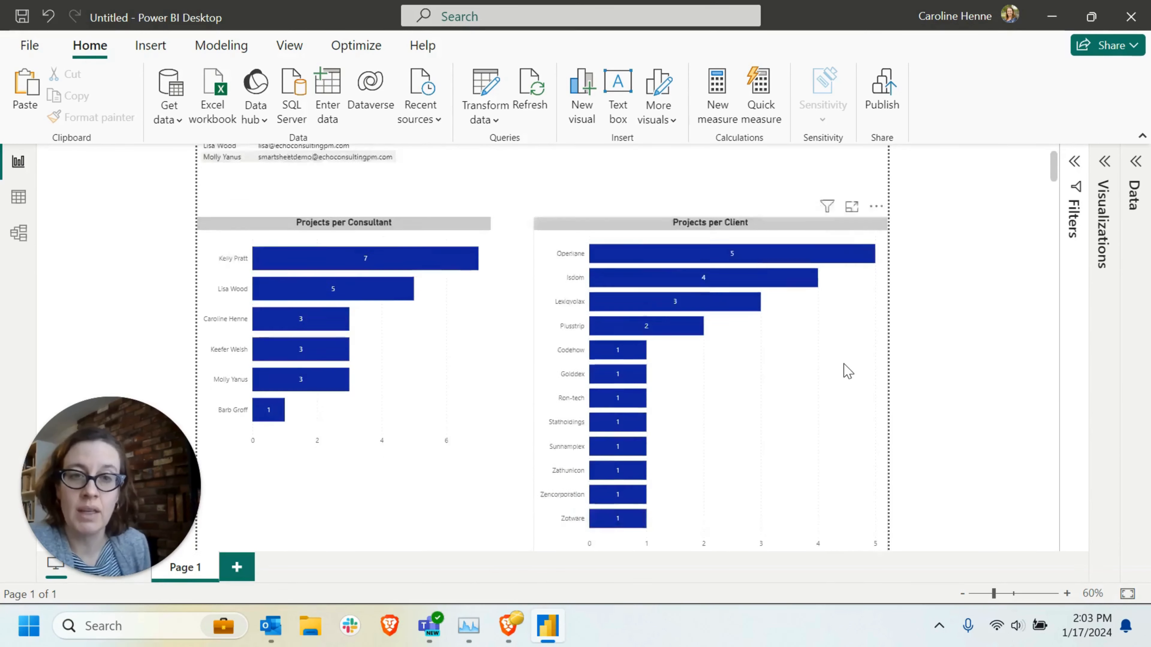
scroll(846, 370, up, 3)
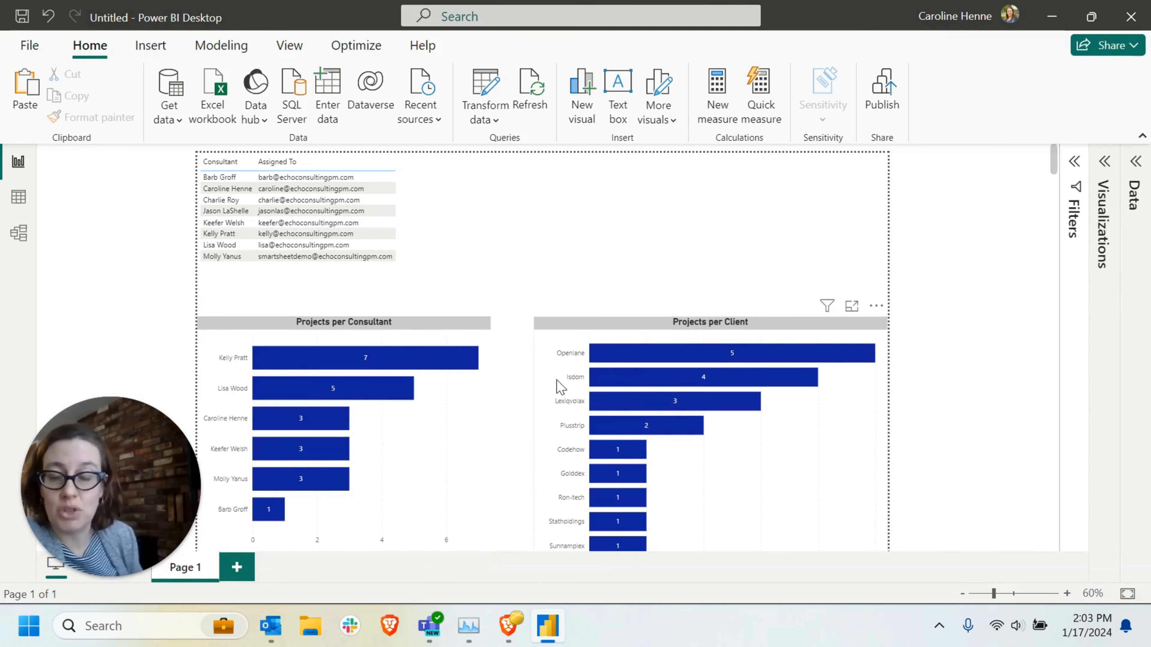
click(244, 182)
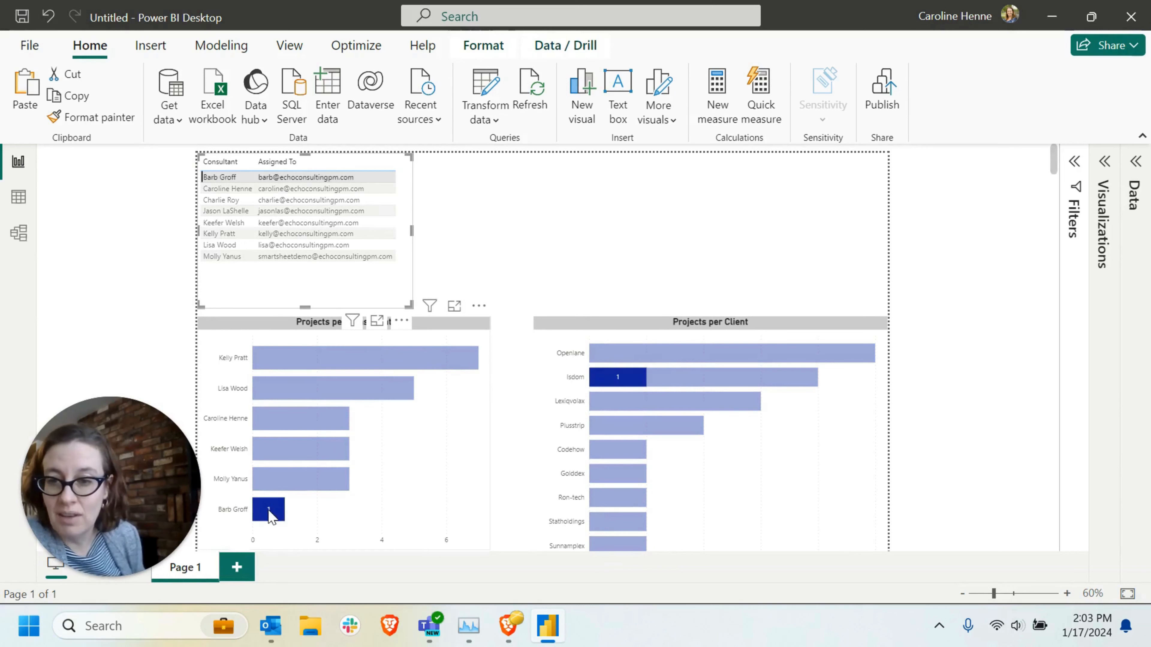
scroll(494, 463, down, 1)
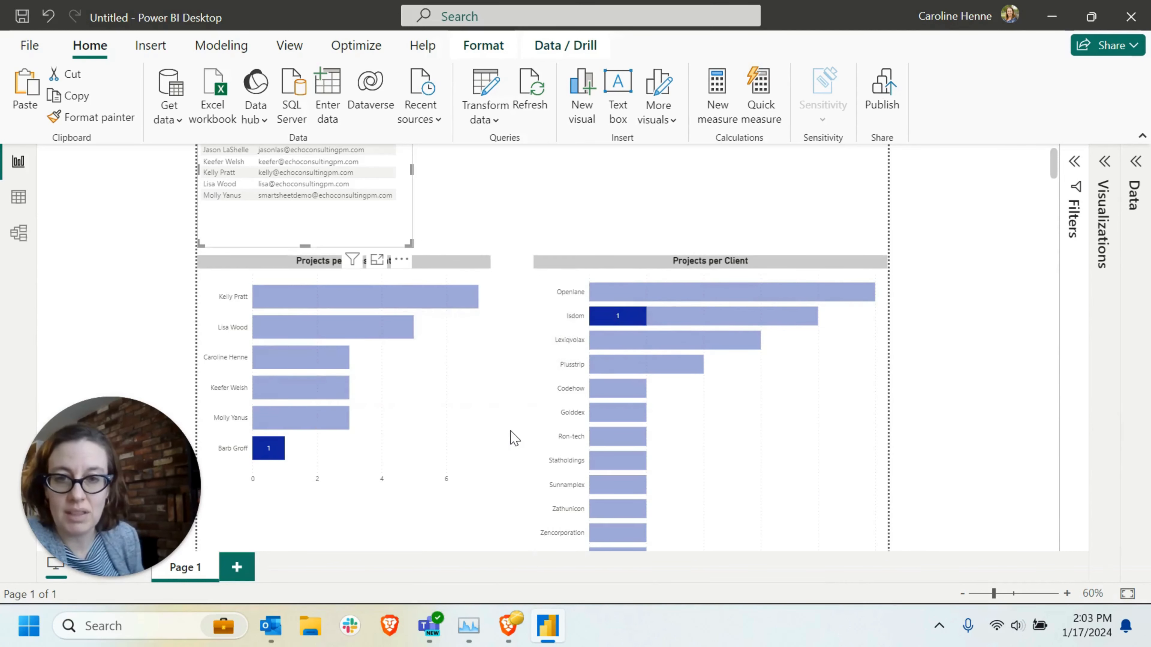
scroll(511, 437, up, 1)
click(241, 223)
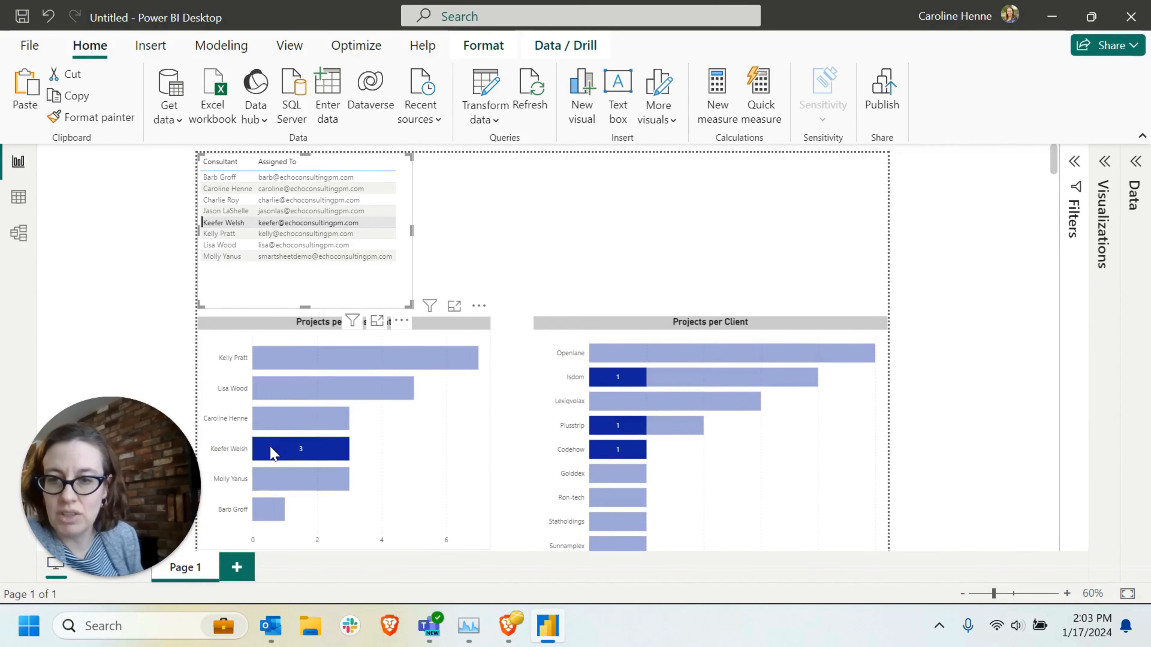
mouse_move(703, 385)
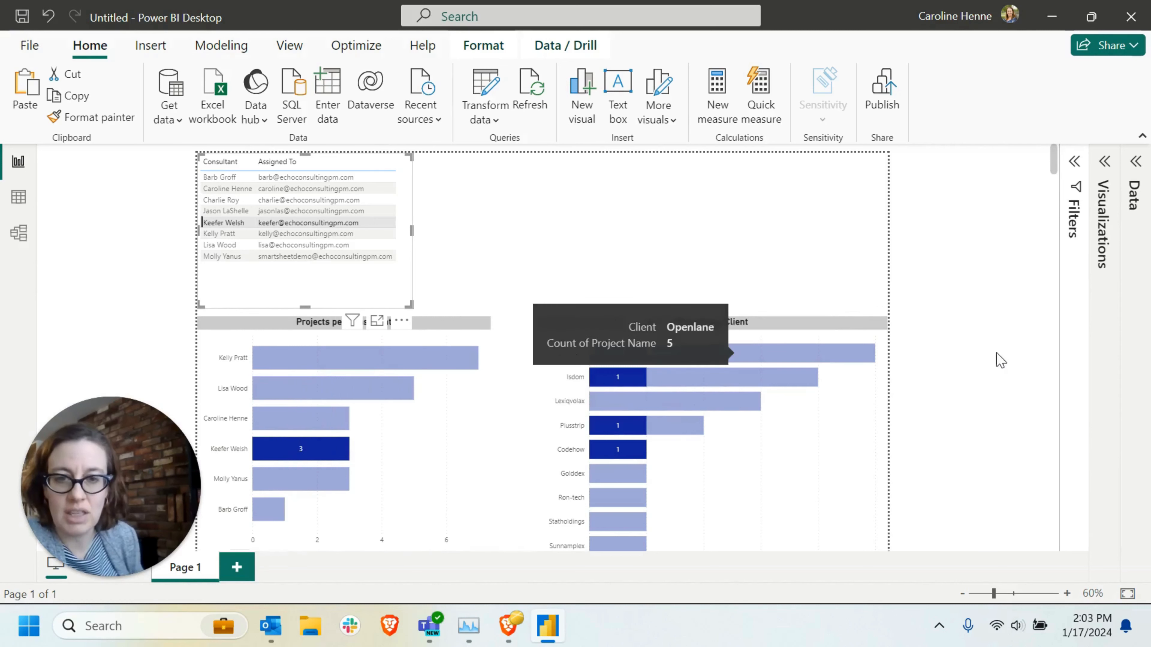
click(617, 242)
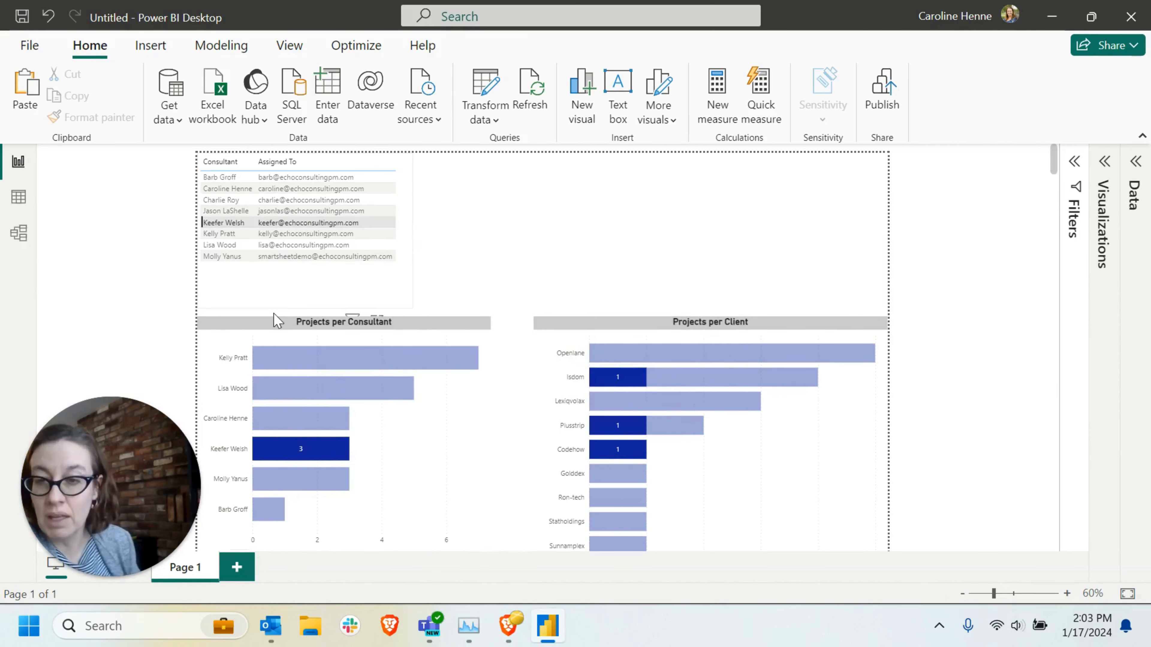
click(244, 287)
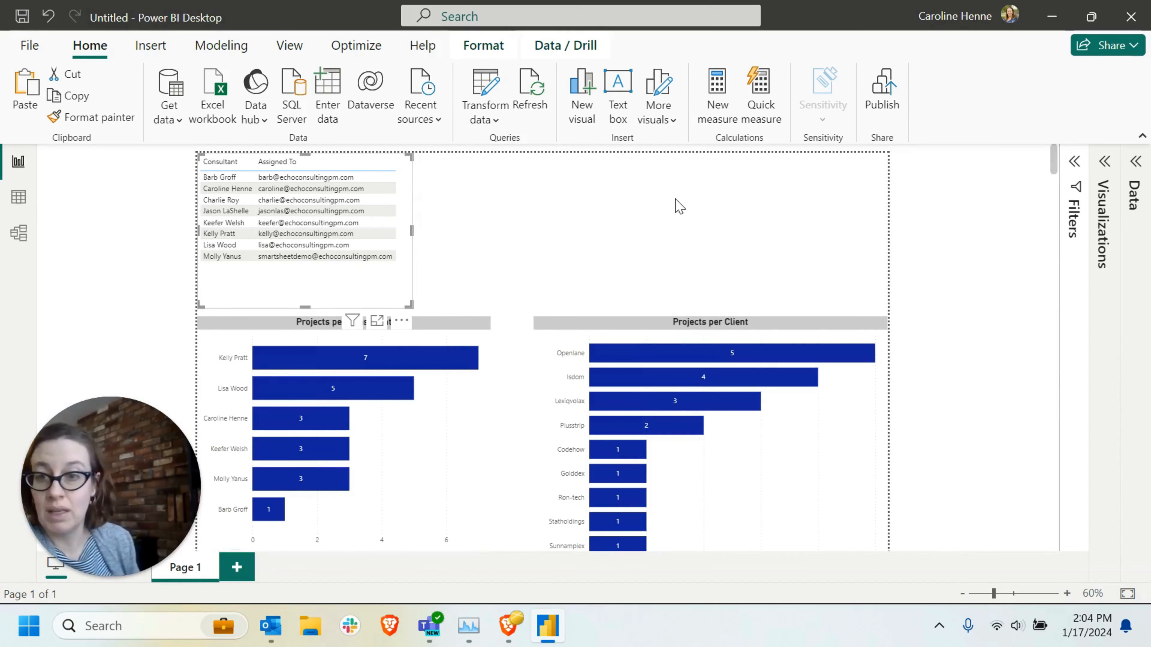
Cross-filter the consultant table and chart by Openlane and by Codehow in the Projects per Client chart, clearing the selection in between
scroll(680, 206, down, 2)
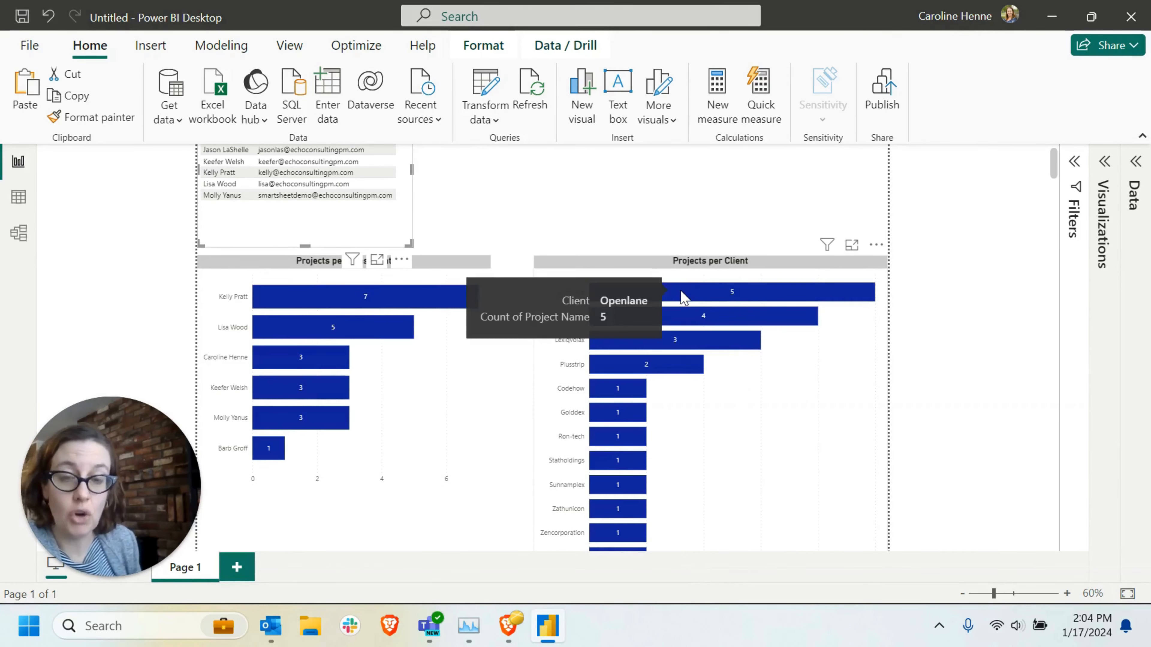
click(692, 298)
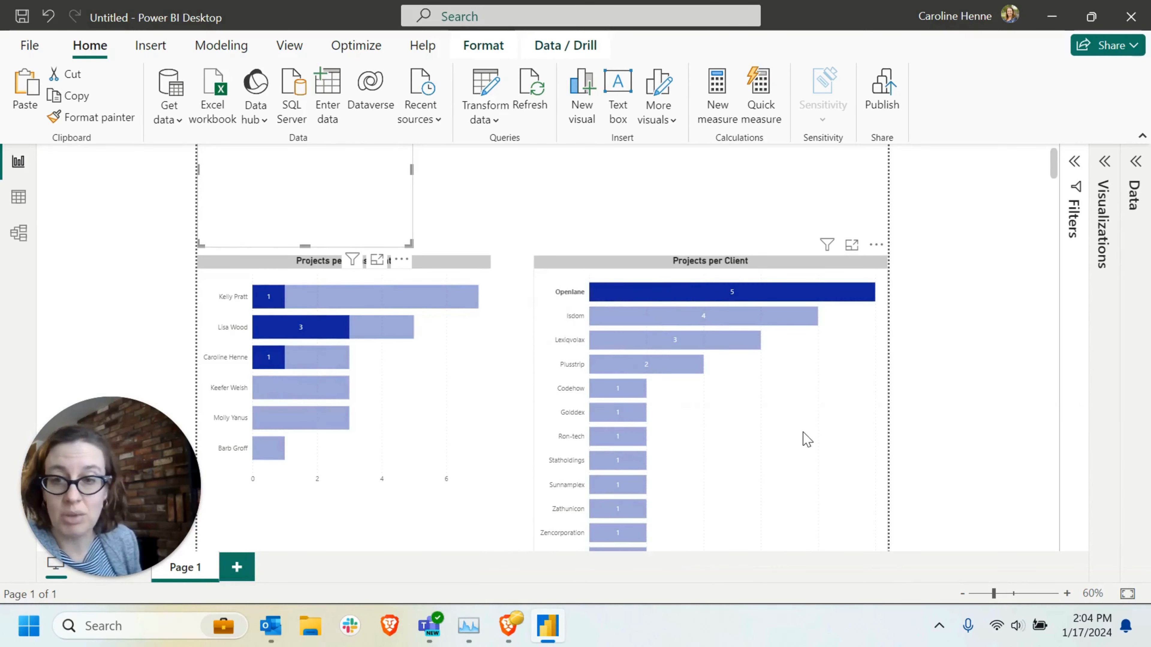
scroll(363, 453, up, 2)
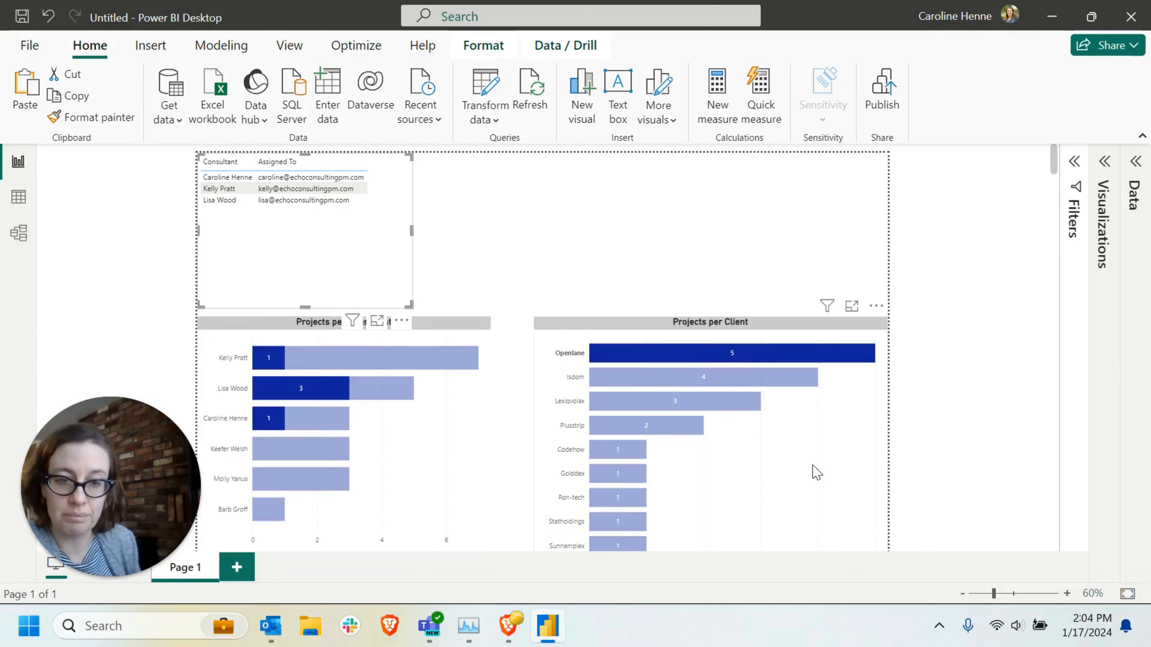
click(838, 465)
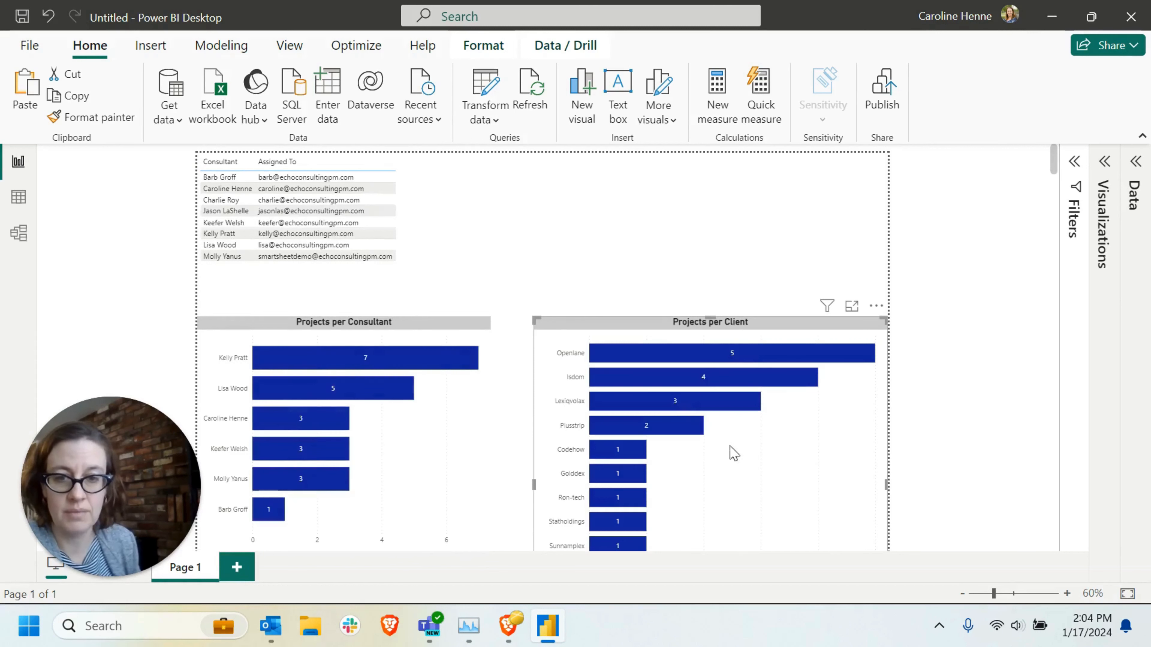
click(609, 455)
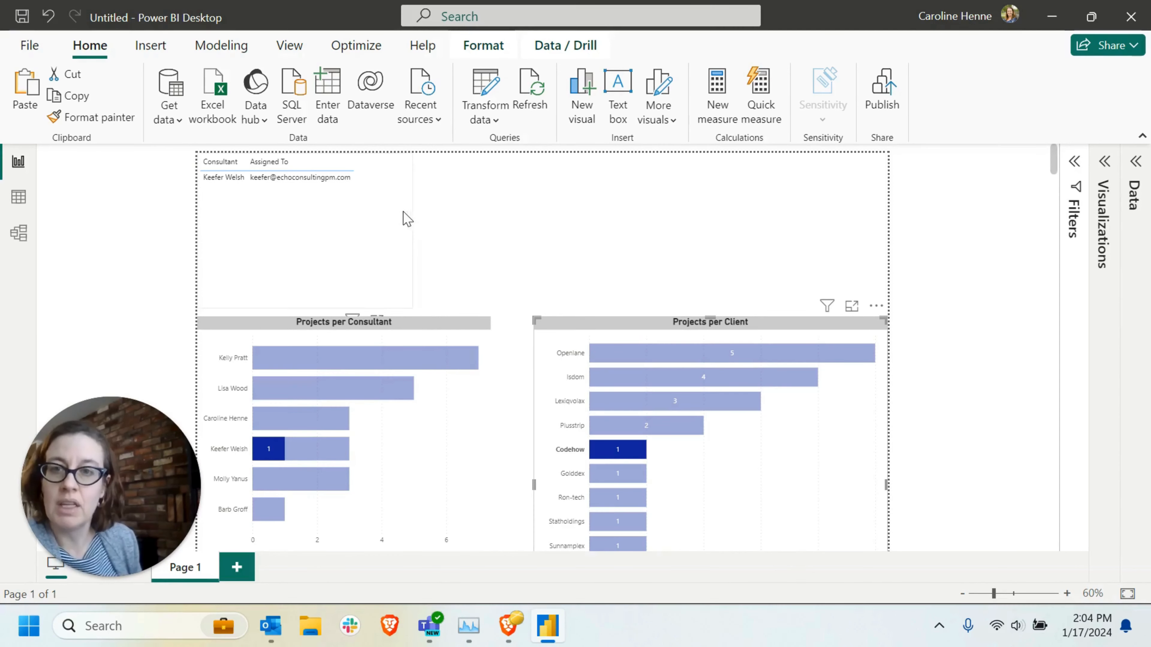
Clear the Codehow selection in the Projects per Client chart to show all consultants and clients unfiltered
scroll(725, 422, down, 2)
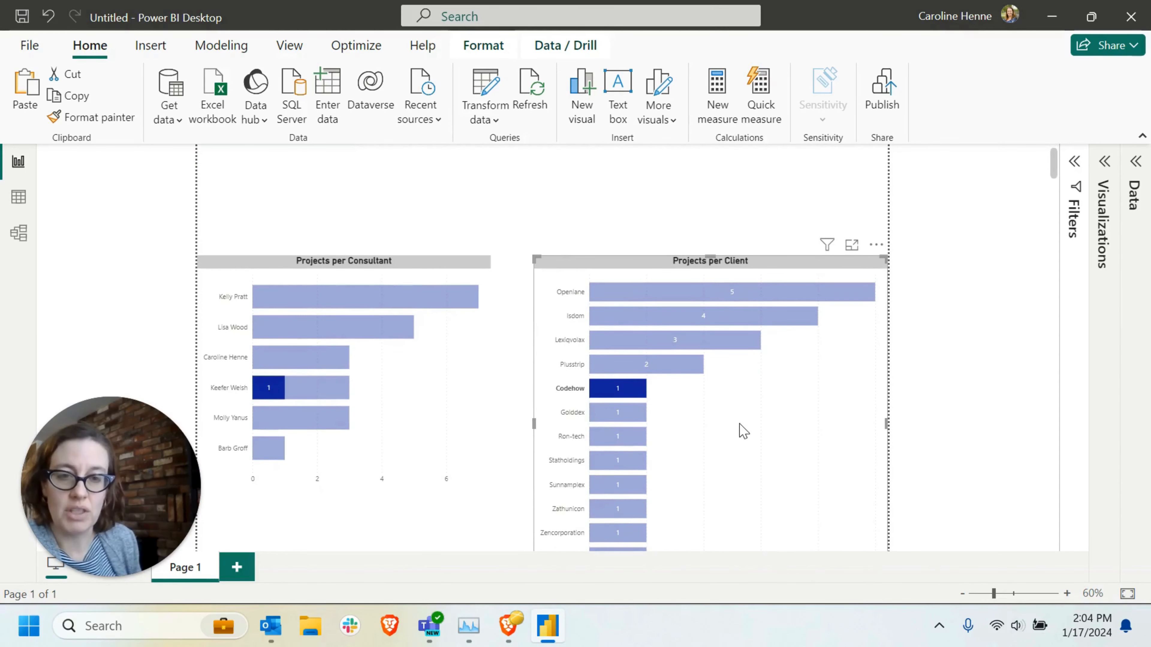
click(755, 491)
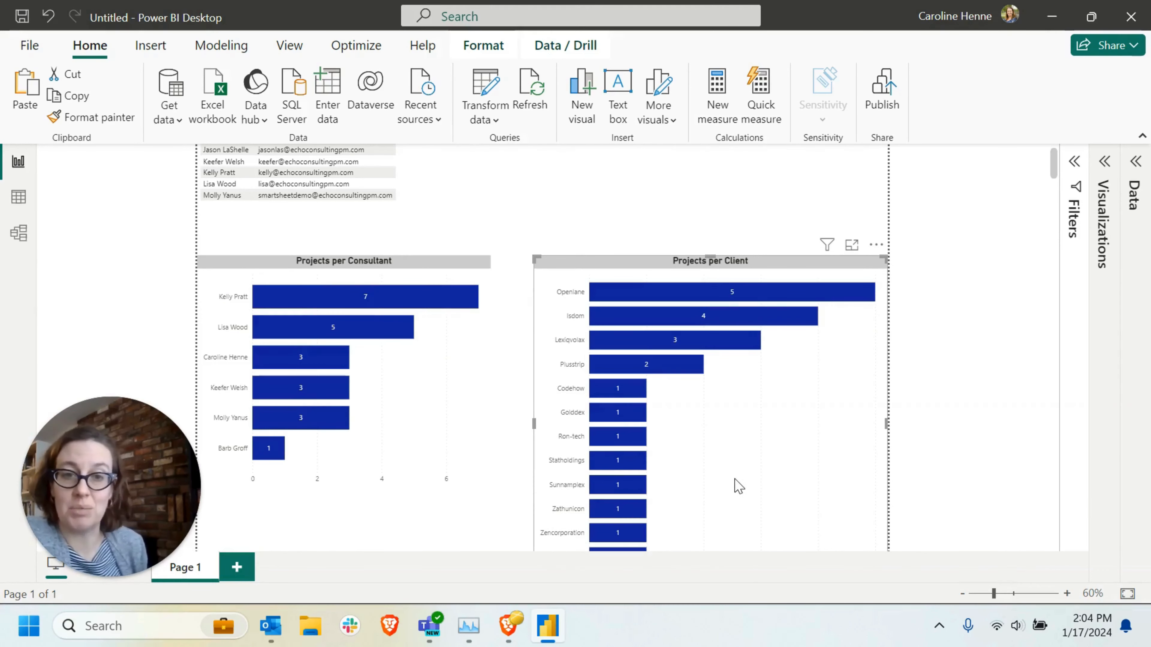
scroll(738, 487, up, 2)
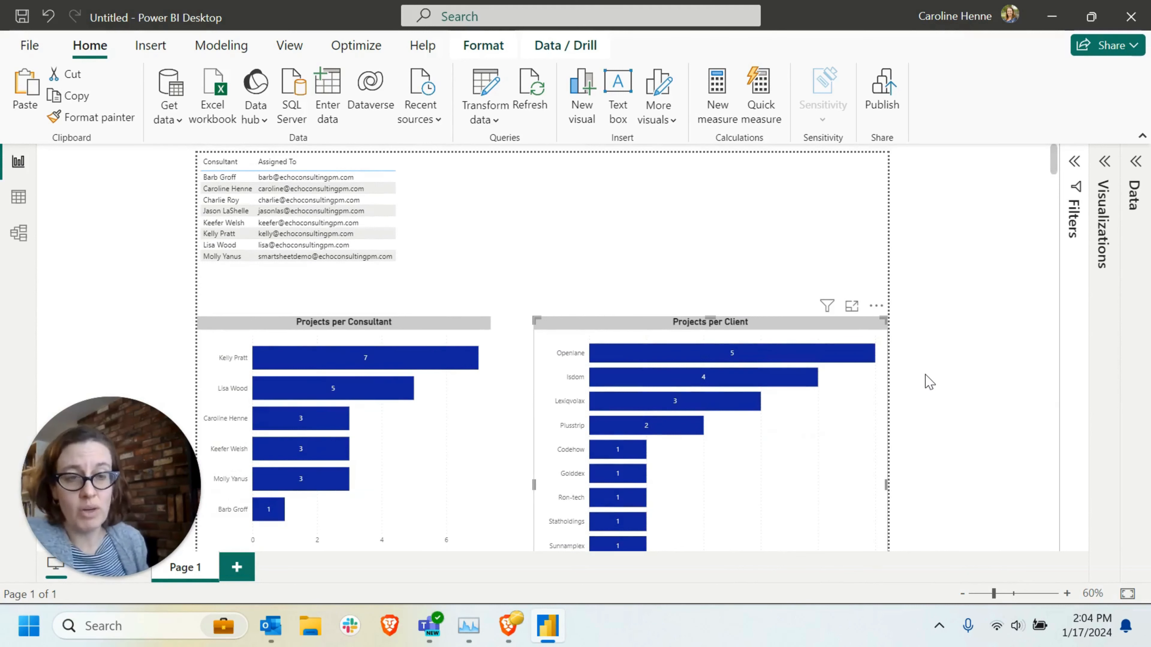
scroll(887, 424, down, 4)
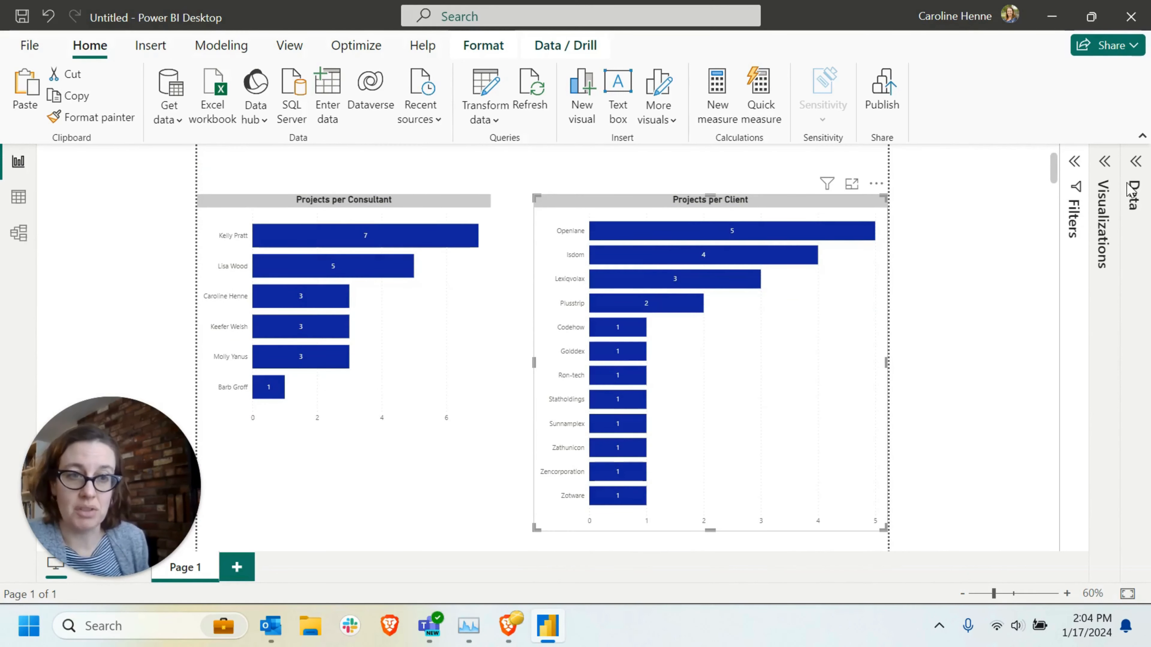
Convert the Projects per Consultant bar chart to a pie chart
click(1104, 161)
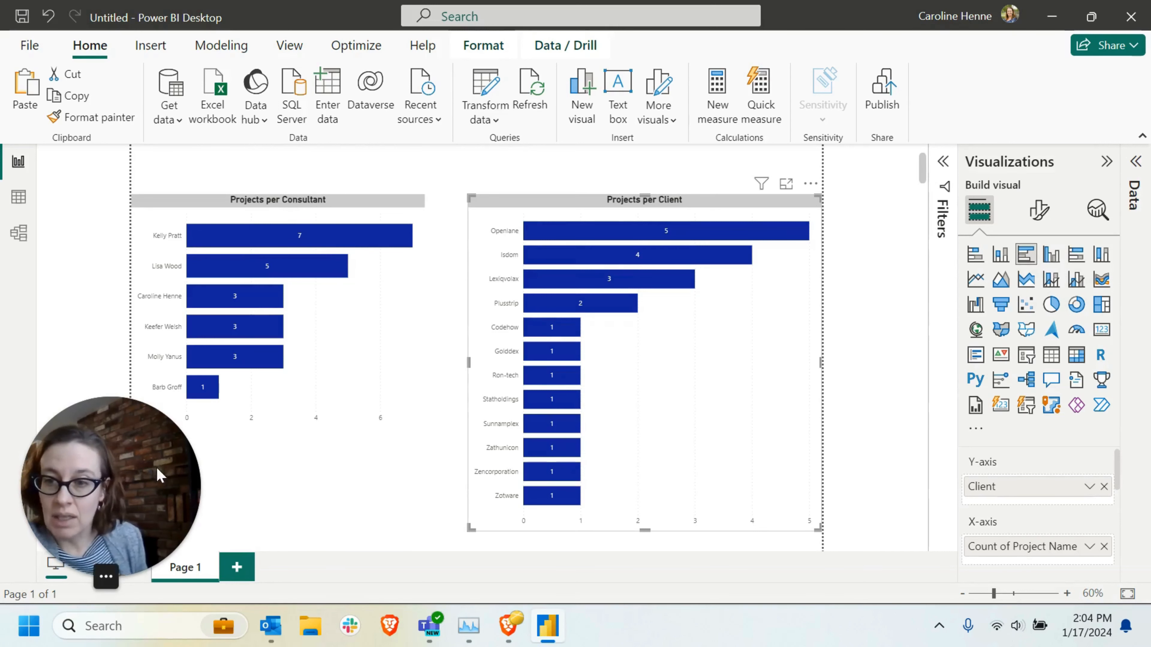
click(337, 335)
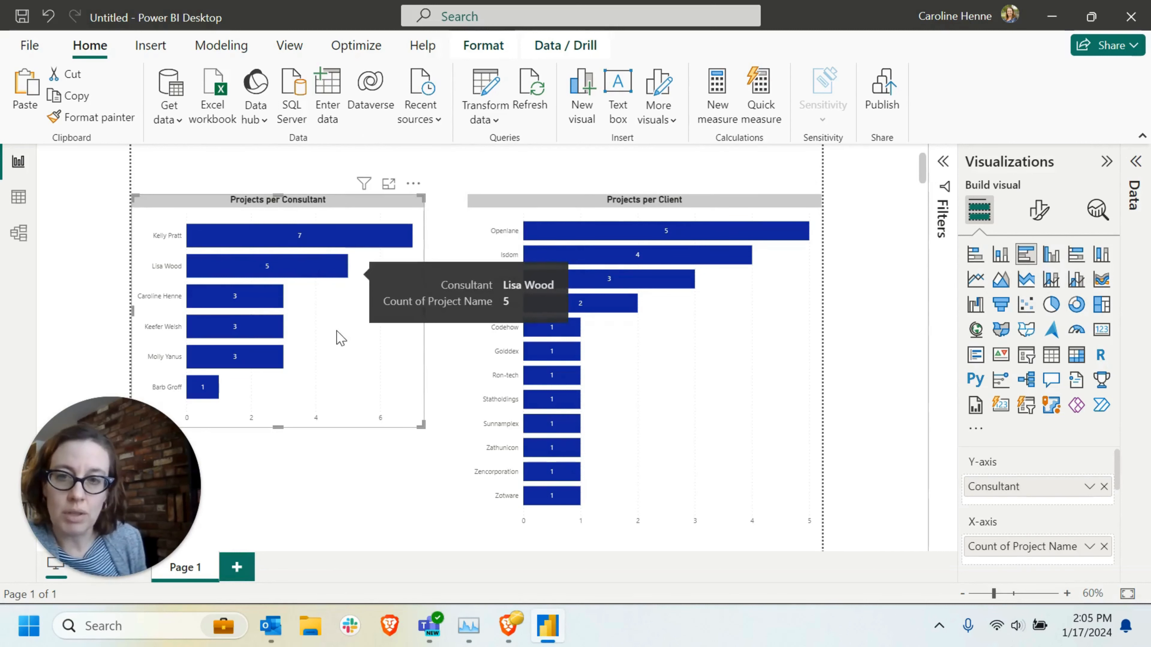
click(1052, 305)
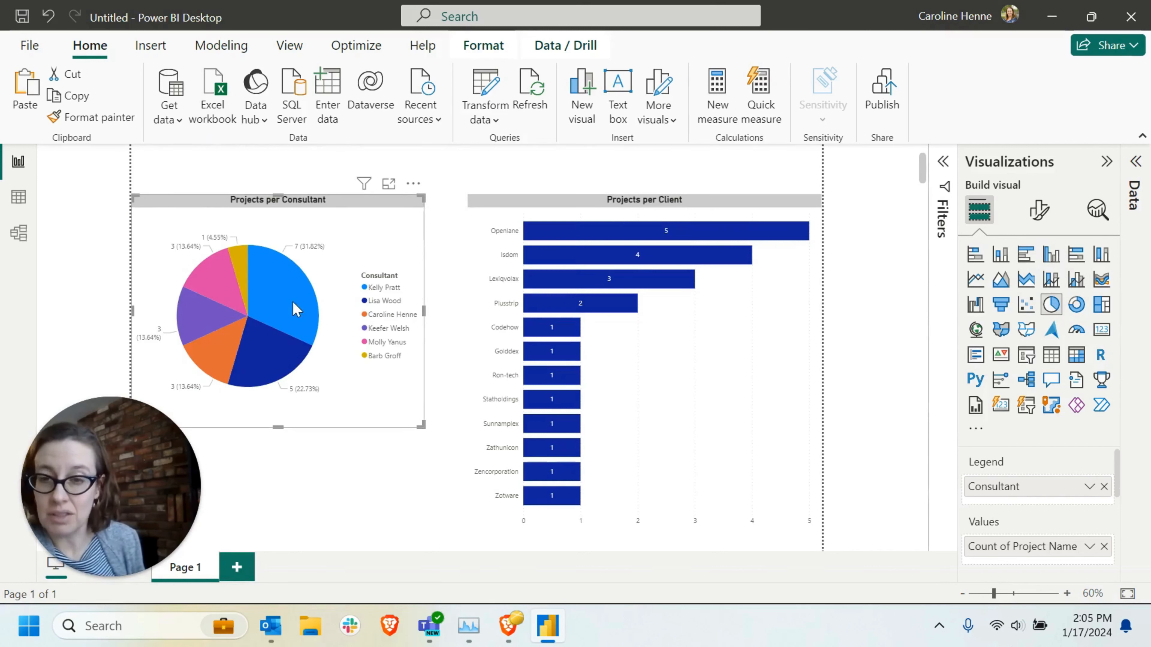
mouse_move(294, 318)
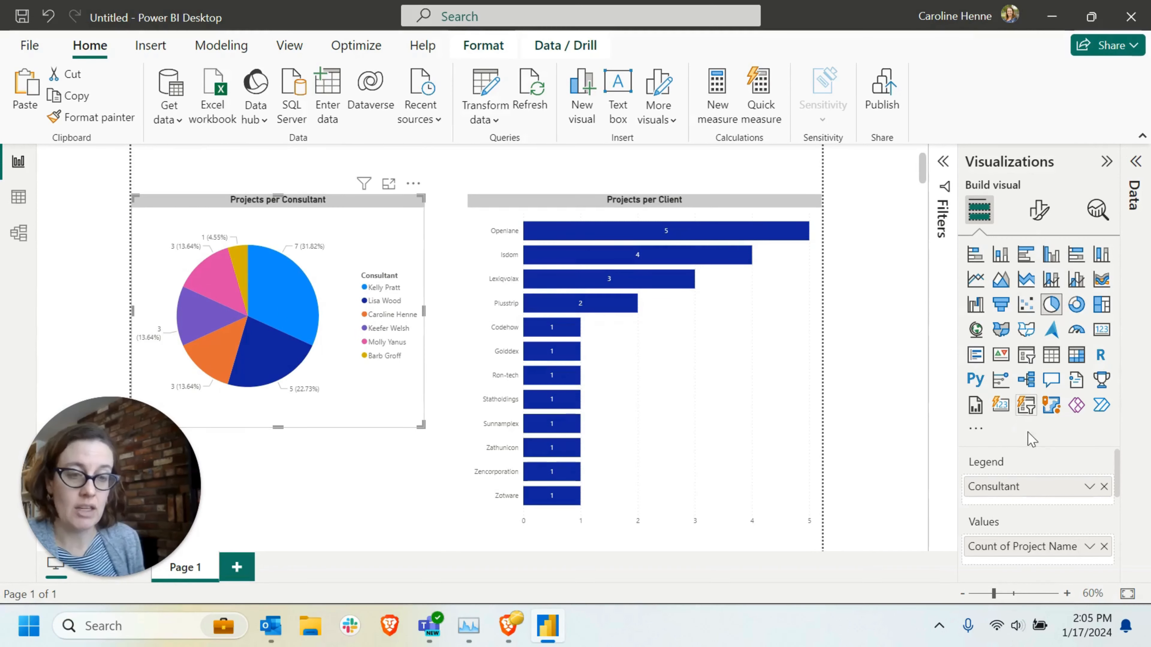
scroll(1034, 503, down, 1)
scroll(1033, 503, up, 1)
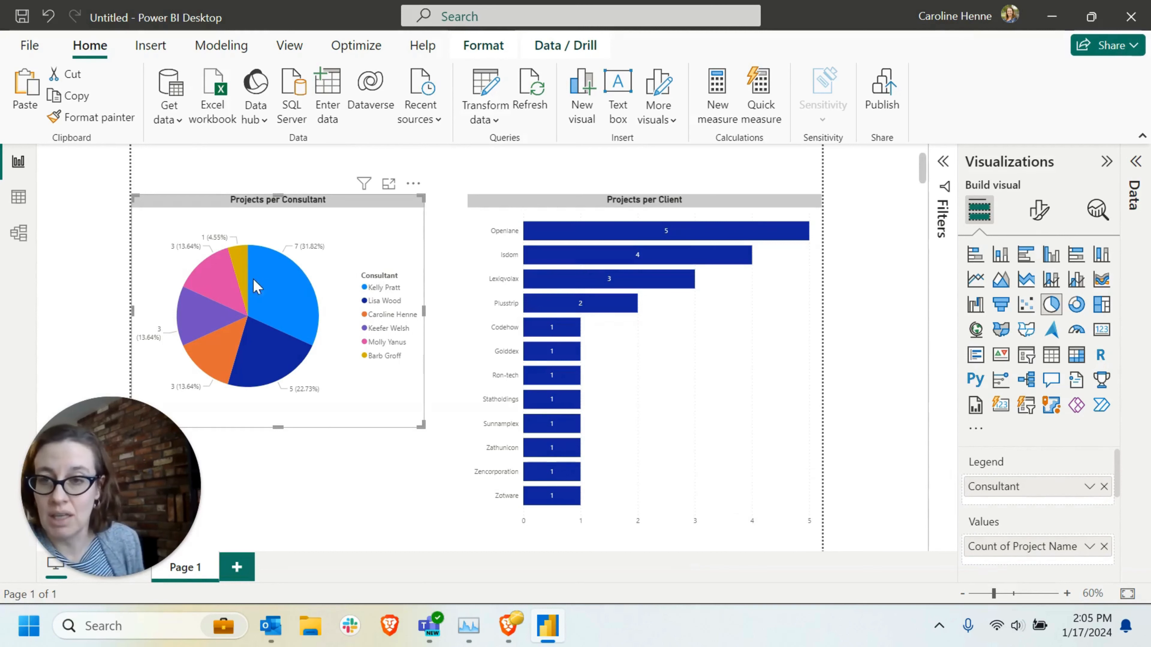
Cross-filter the table and client chart by the largest and second-largest slices of the consultant pie in turn, and clear the selection
click(278, 282)
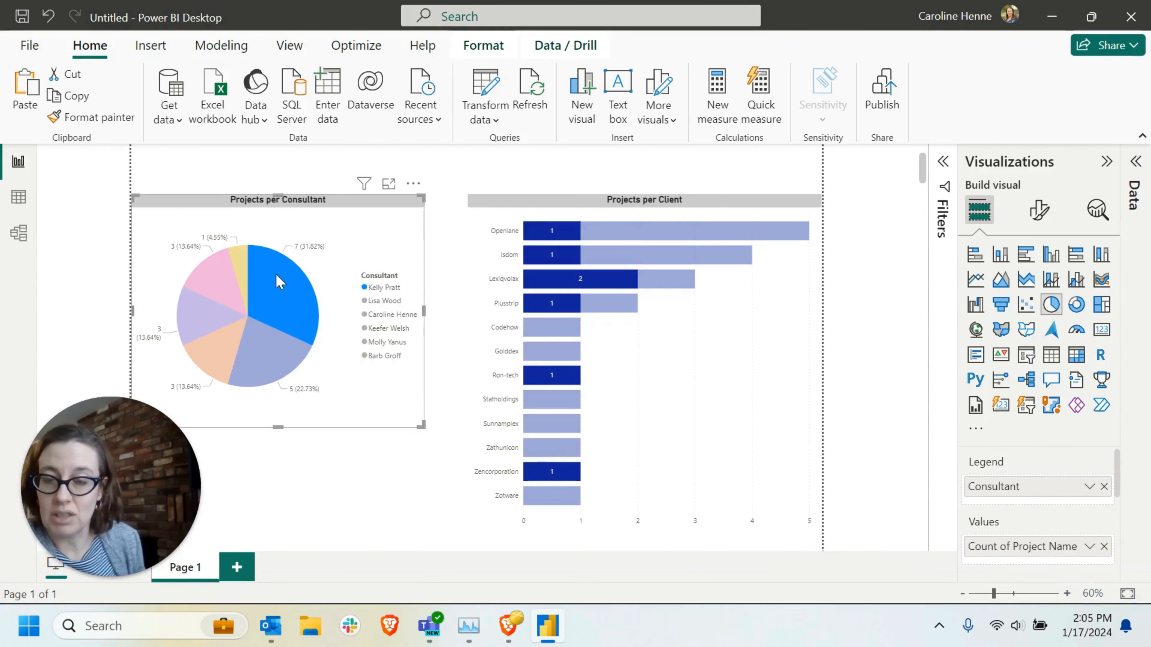
scroll(293, 300, up, 2)
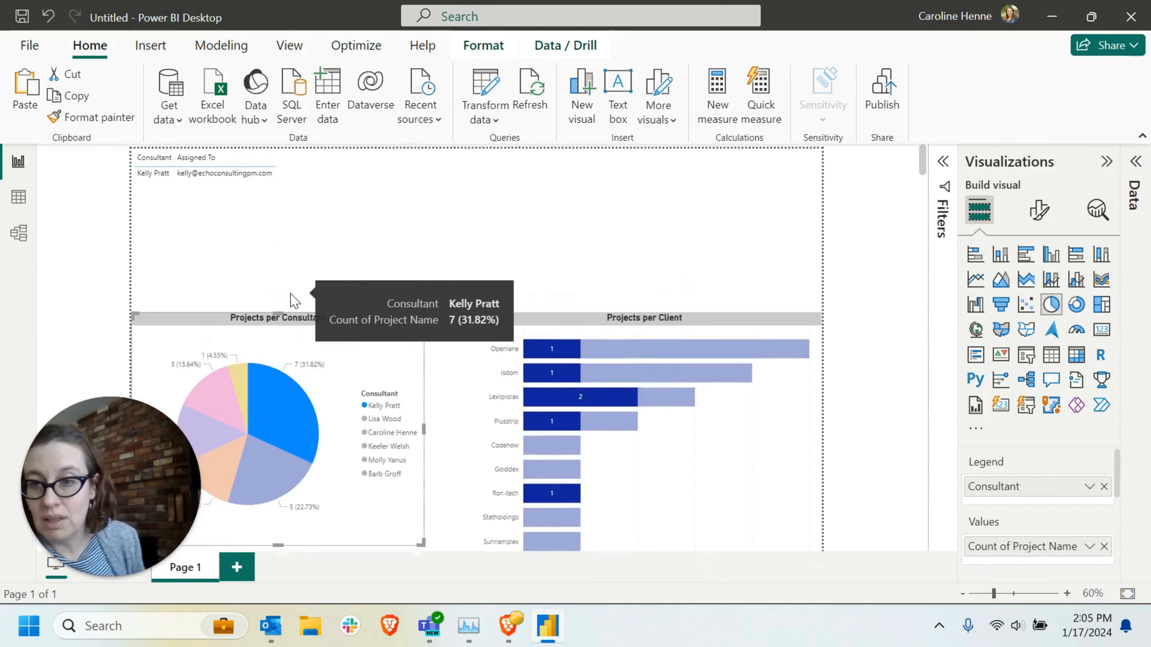
scroll(296, 305, down, 1)
click(276, 417)
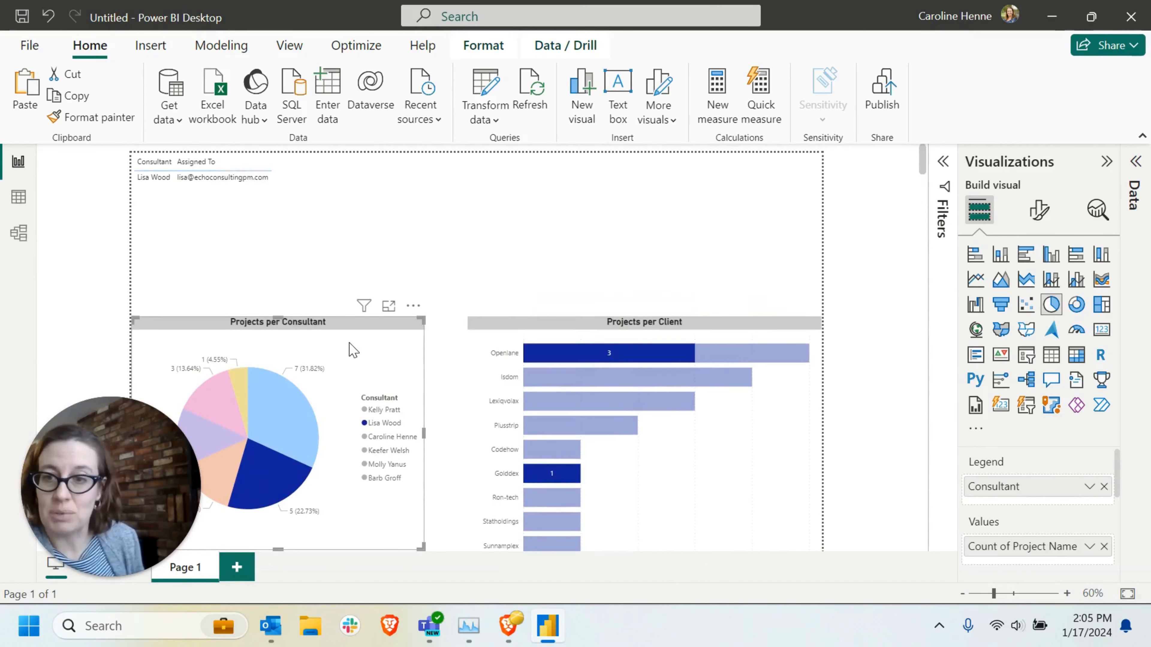
scroll(349, 349, up, 1)
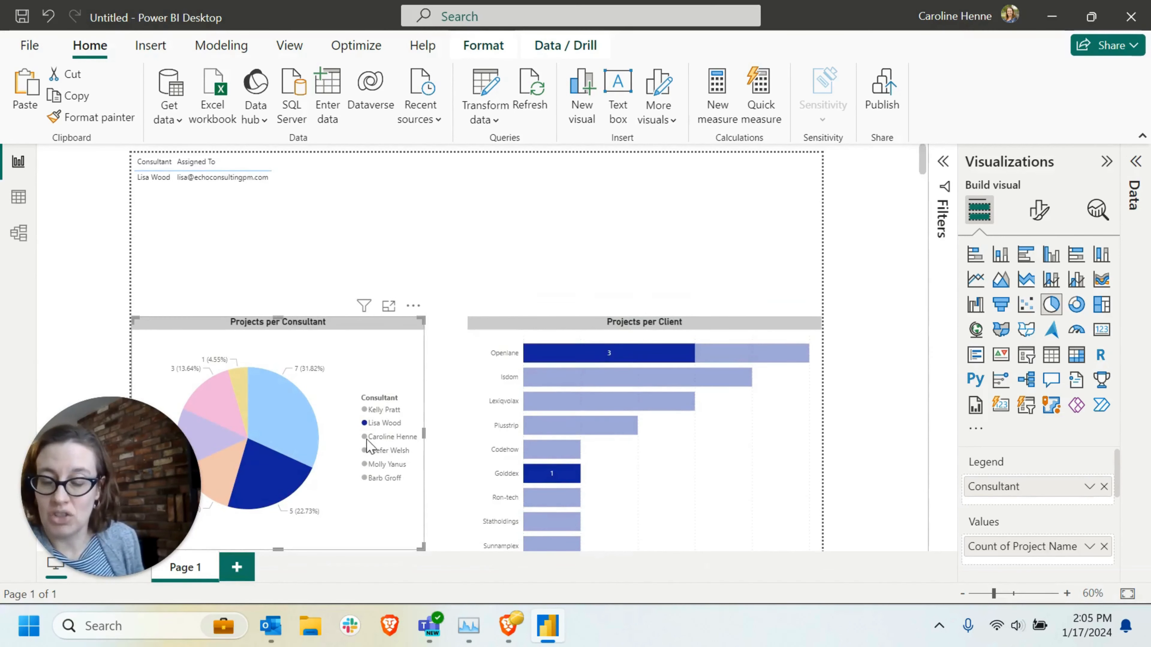
scroll(357, 428, down, 2)
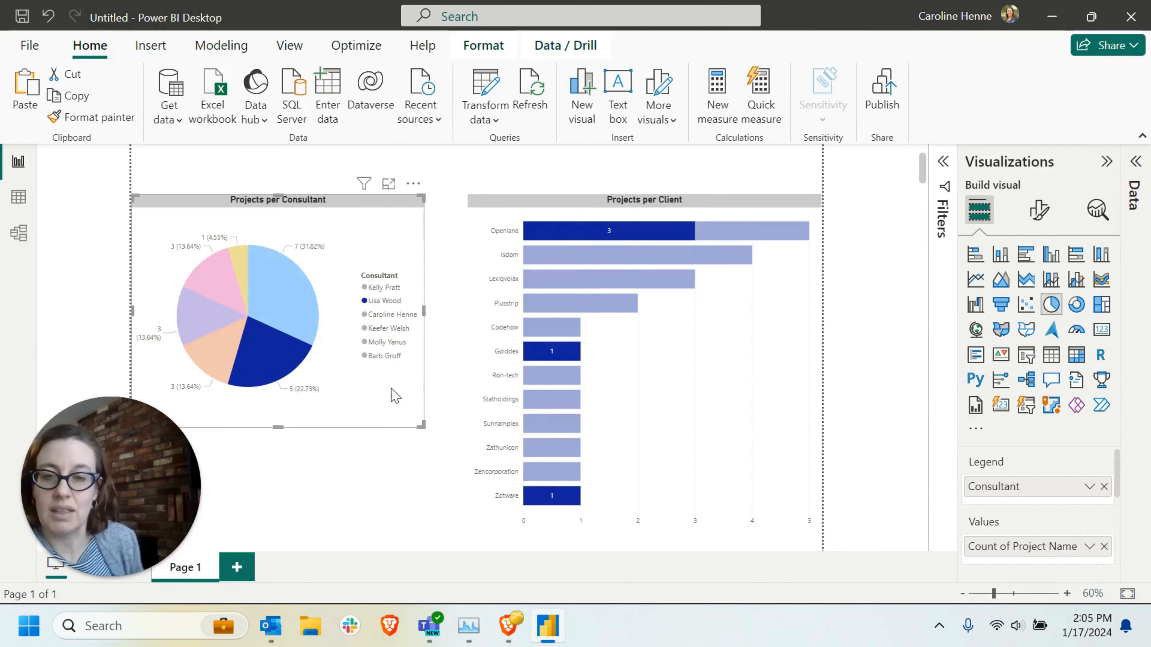
click(395, 396)
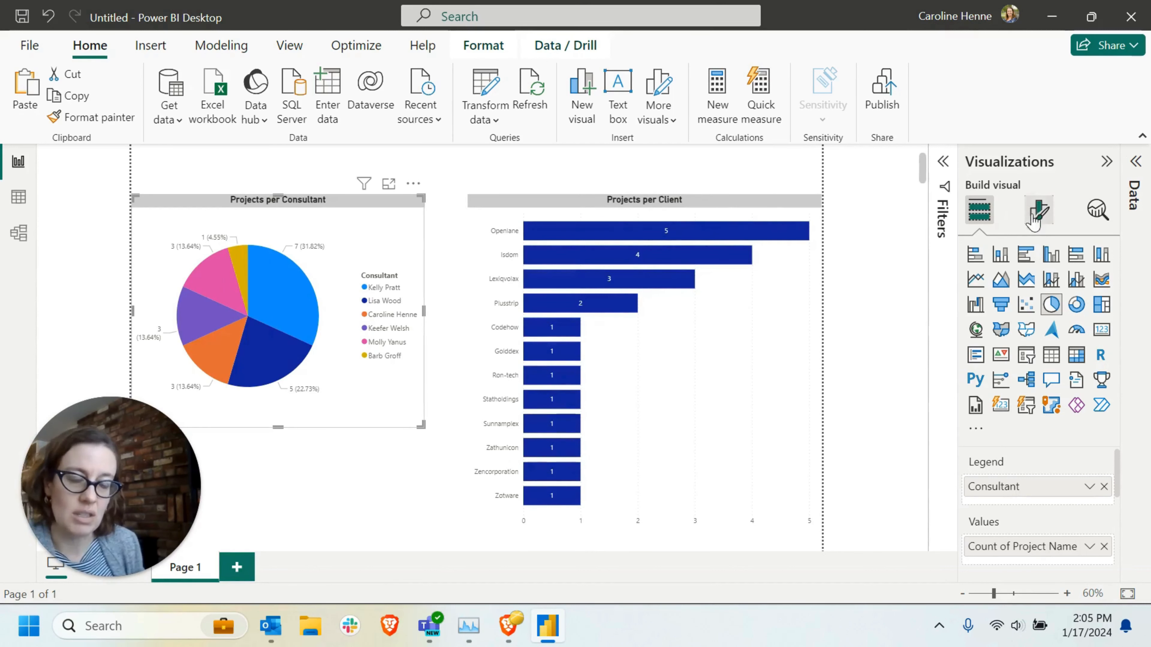
Set the label contents of the consultant pie chart's detail labels to Percent of total
click(1038, 221)
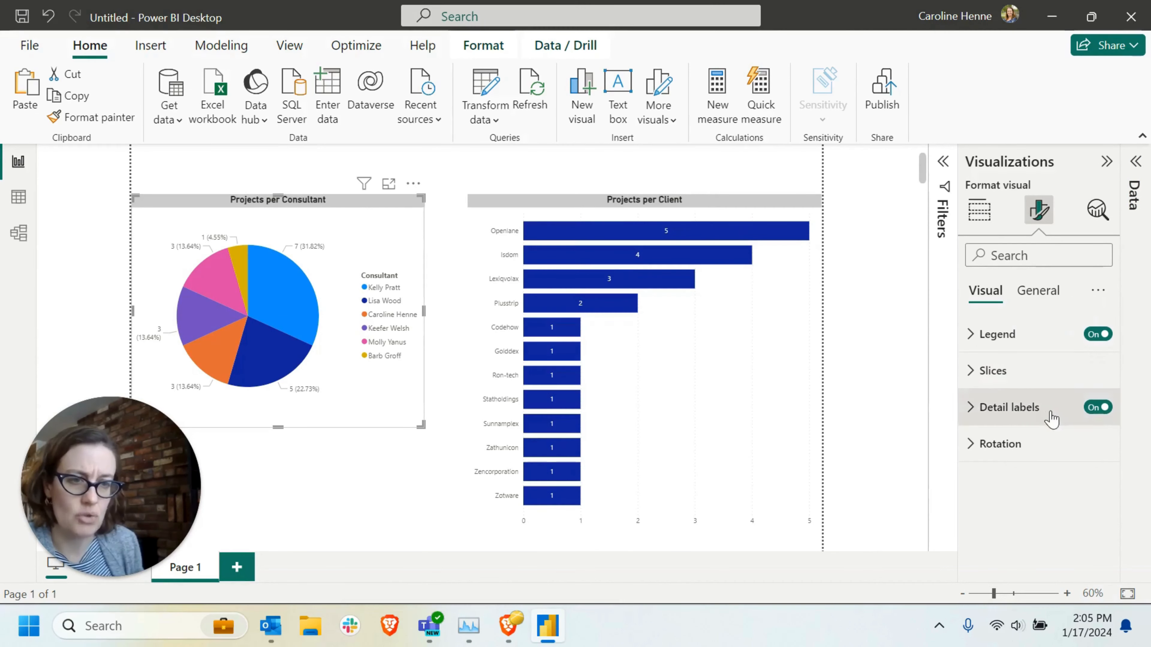
click(974, 380)
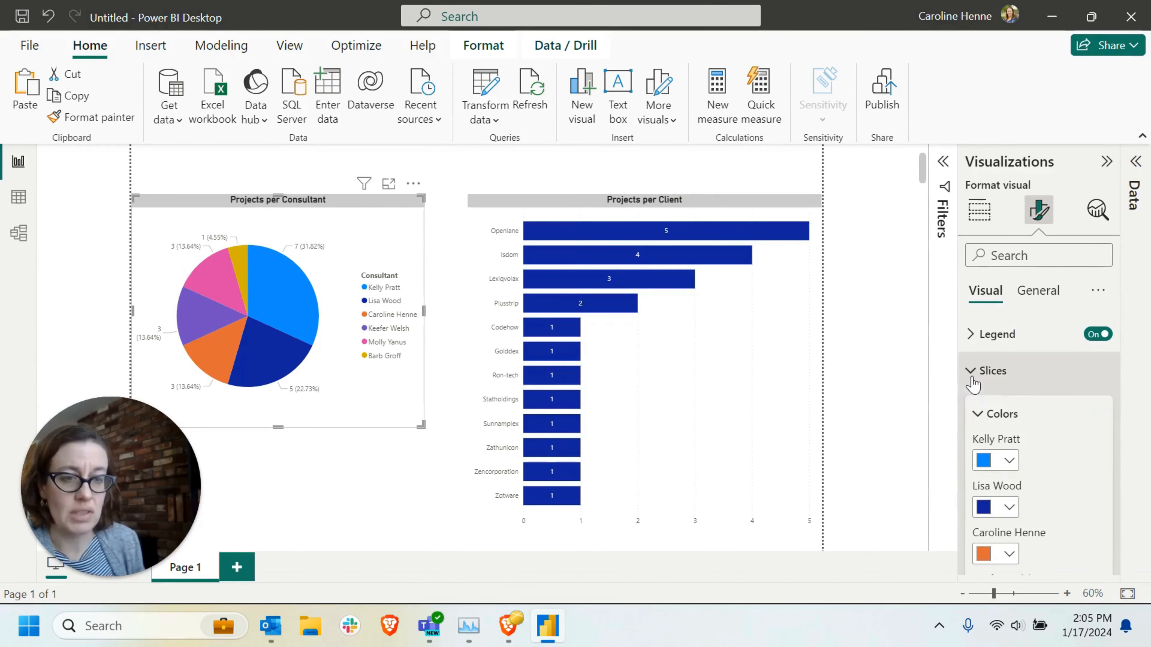
scroll(1035, 427, down, 5)
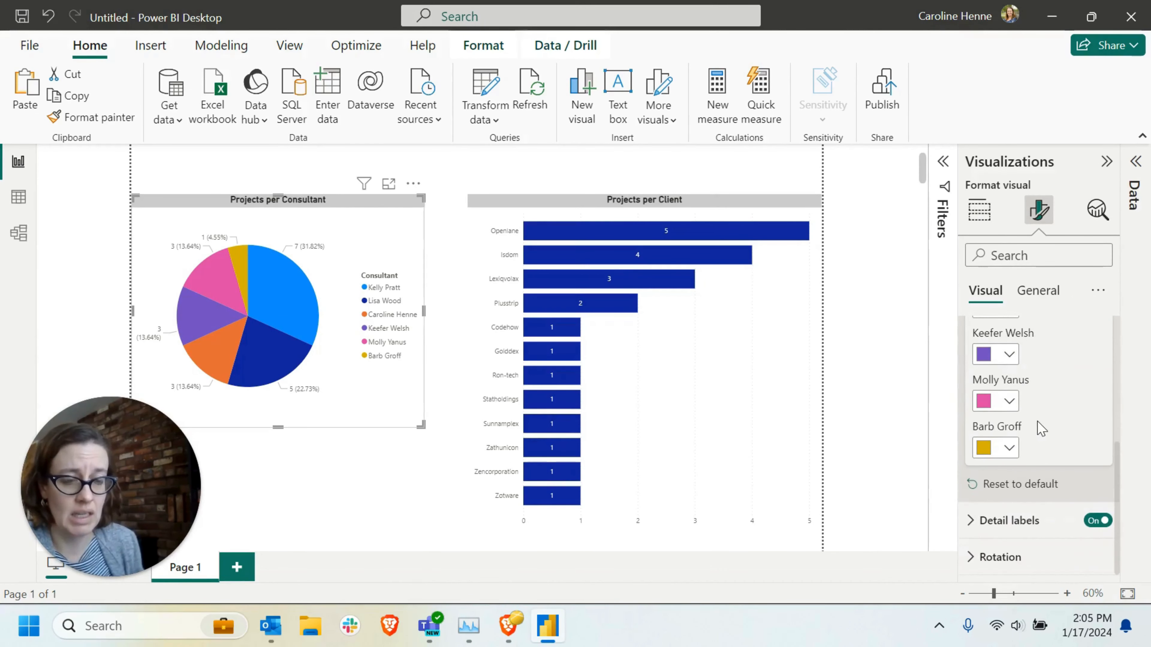
click(1021, 521)
scroll(1043, 476, down, 4)
scroll(1049, 447, down, 3)
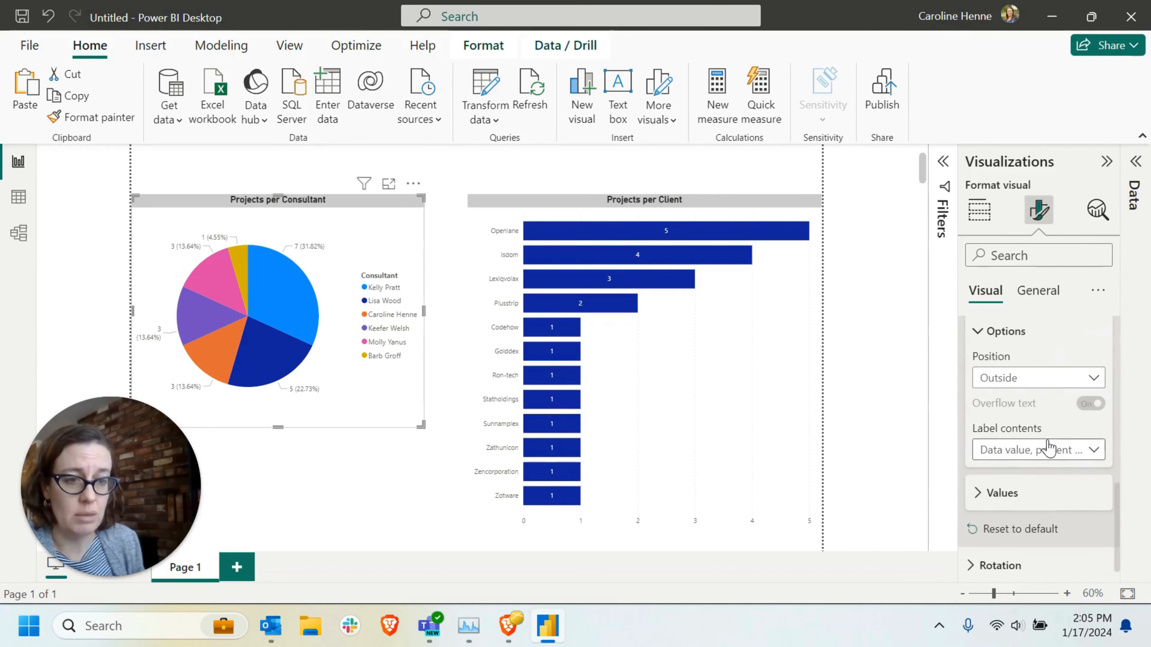
click(1046, 444)
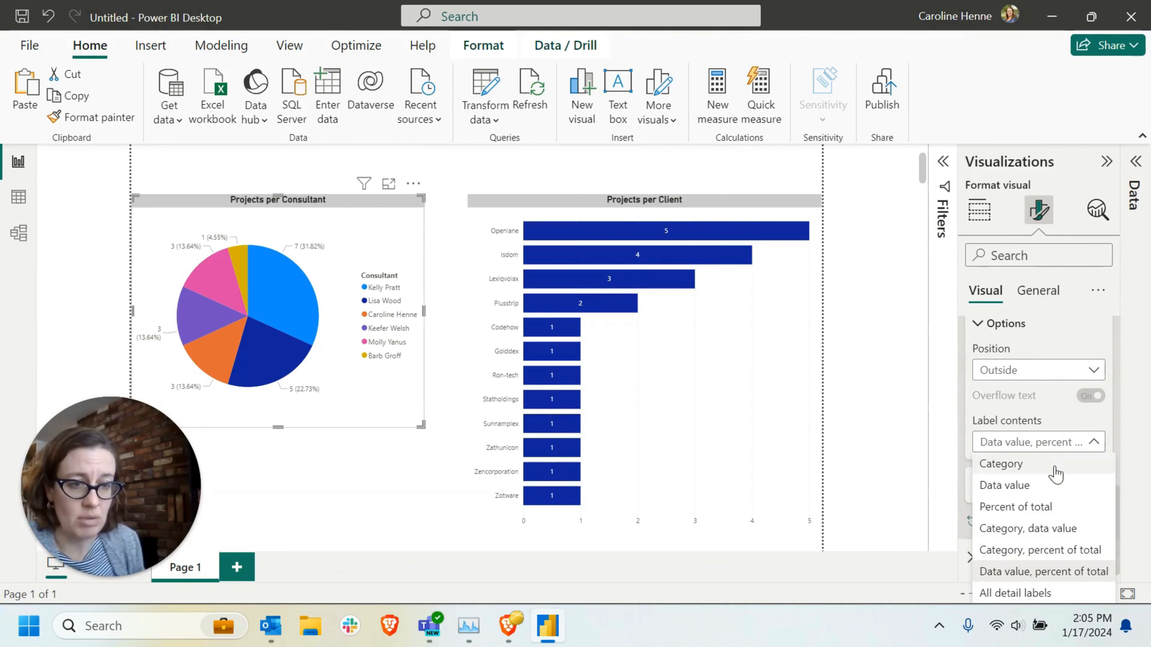
click(1096, 512)
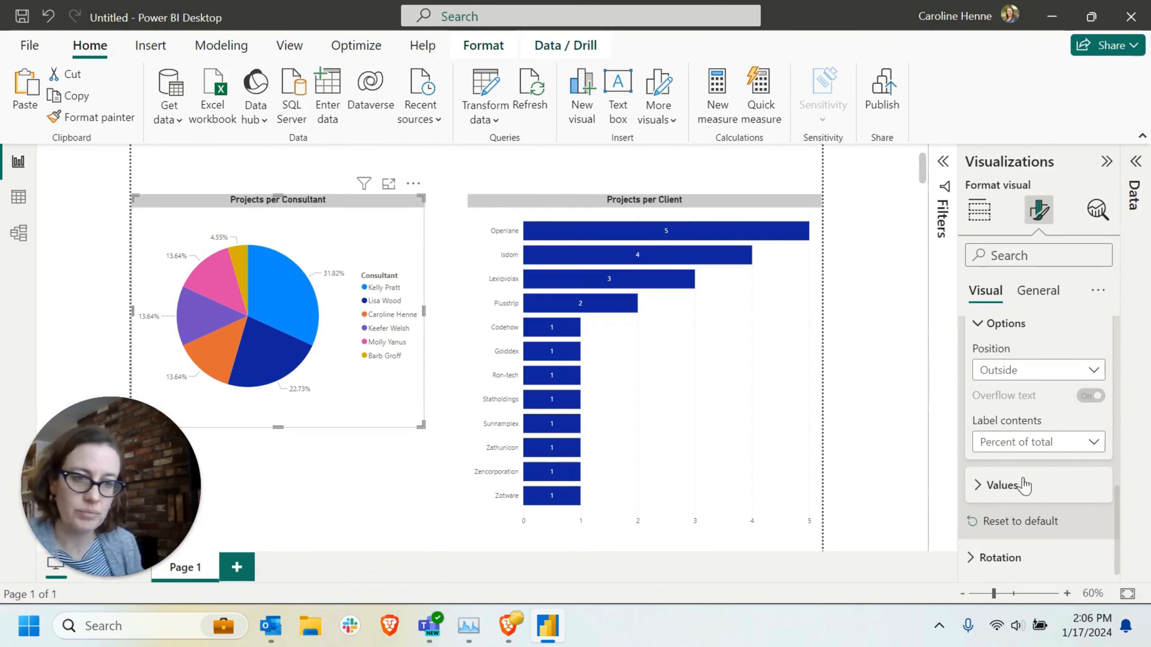
Change the pink slice of the consultant pie chart to dark gray
scroll(1068, 483, up, 5)
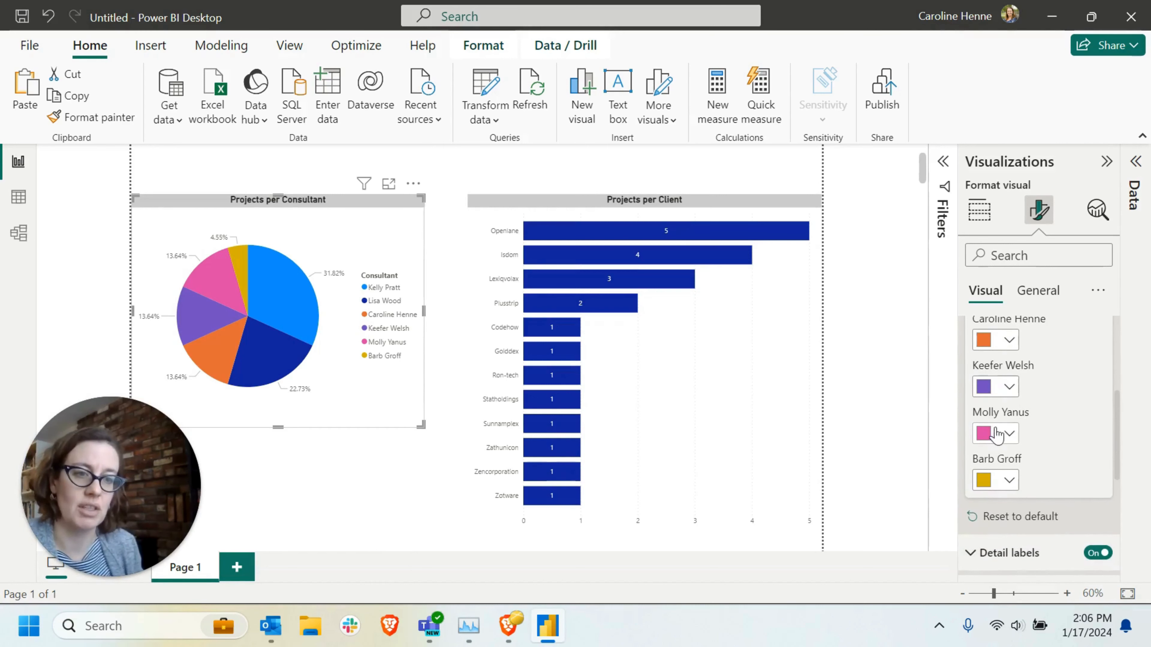
click(1009, 434)
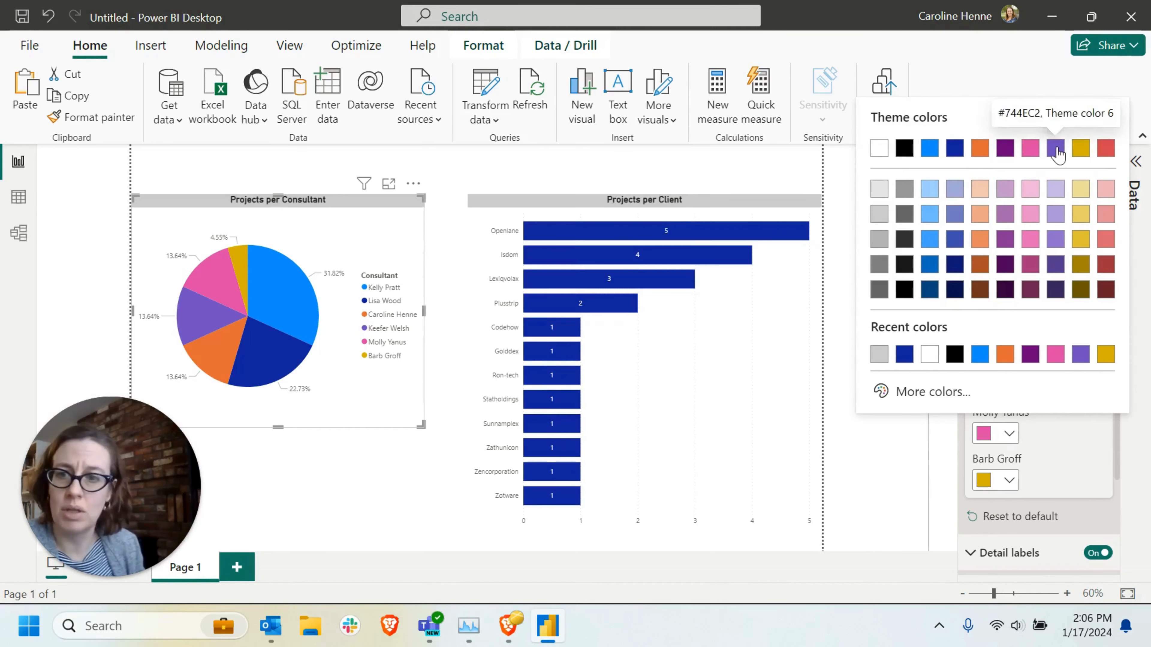
click(880, 289)
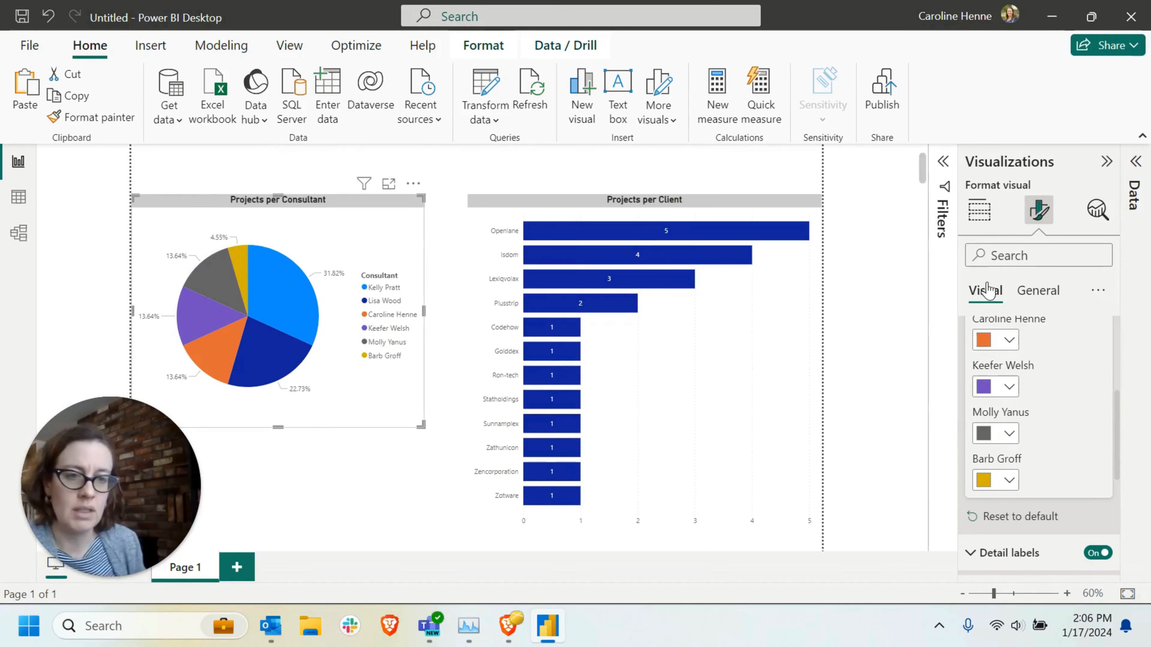
Set the legend position of the consultant pie chart to Top right stacked
scroll(1105, 406, up, 3)
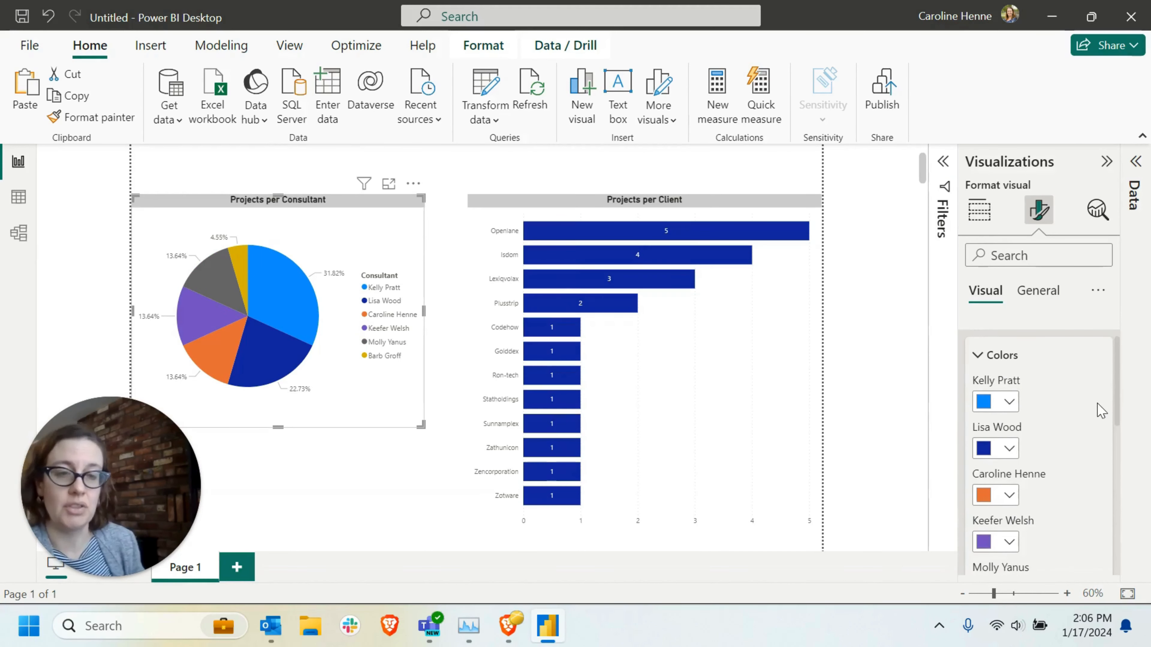
scroll(1101, 408, up, 2)
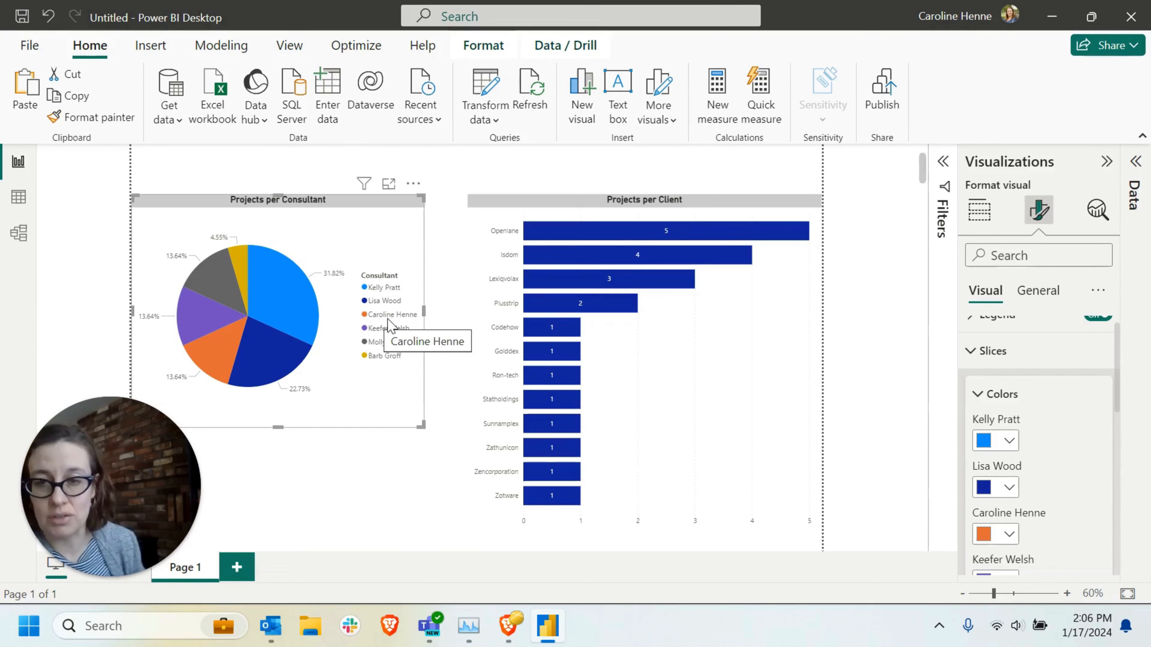
scroll(1017, 454, up, 1)
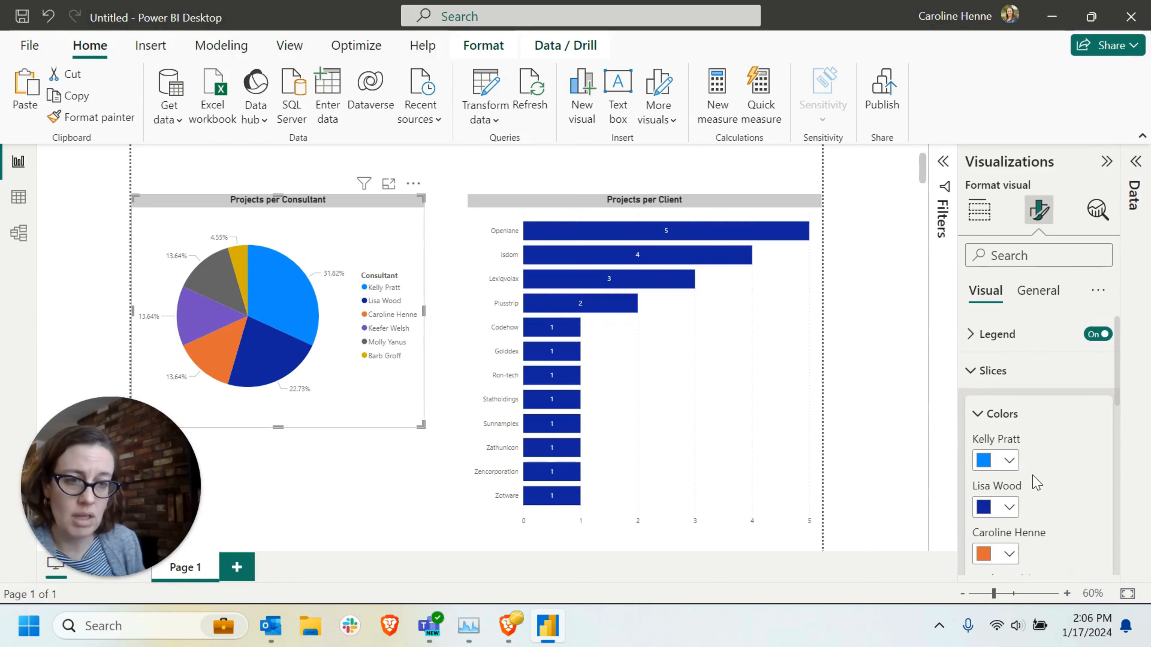
click(981, 347)
scroll(1054, 415, down, 1)
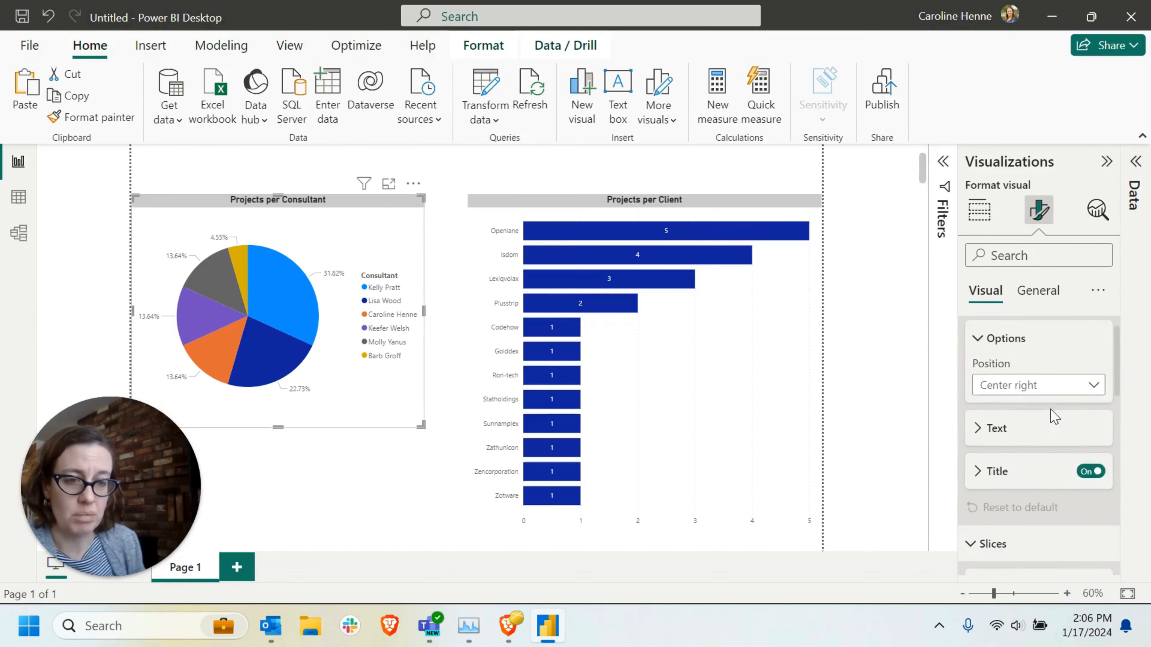
click(1028, 390)
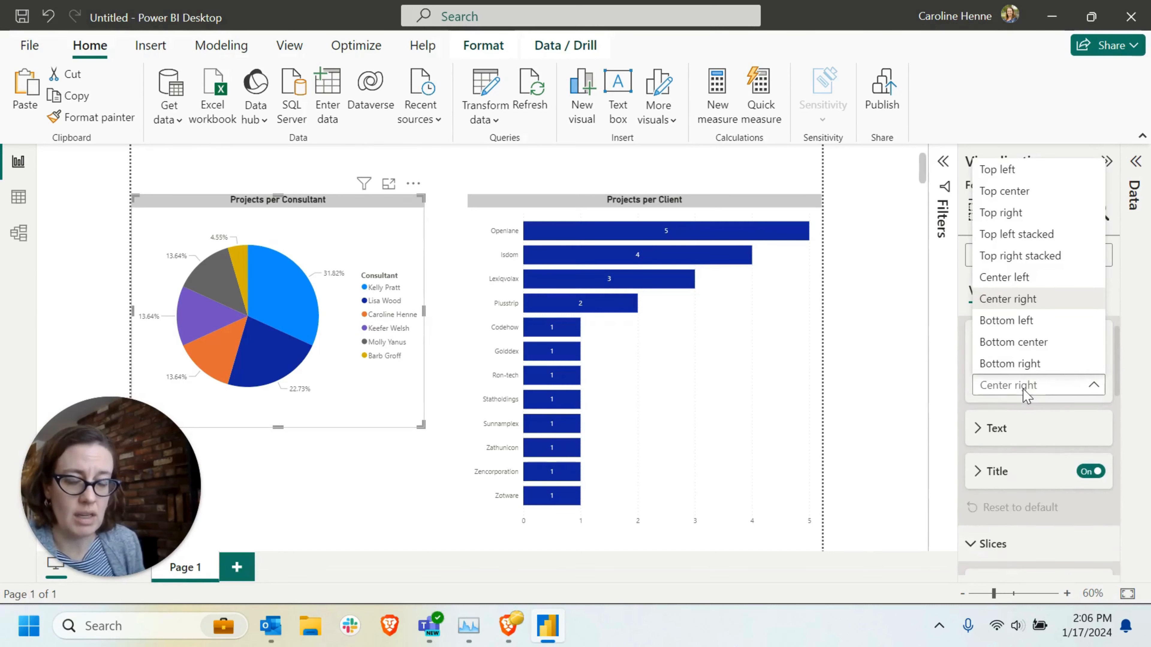
click(1049, 256)
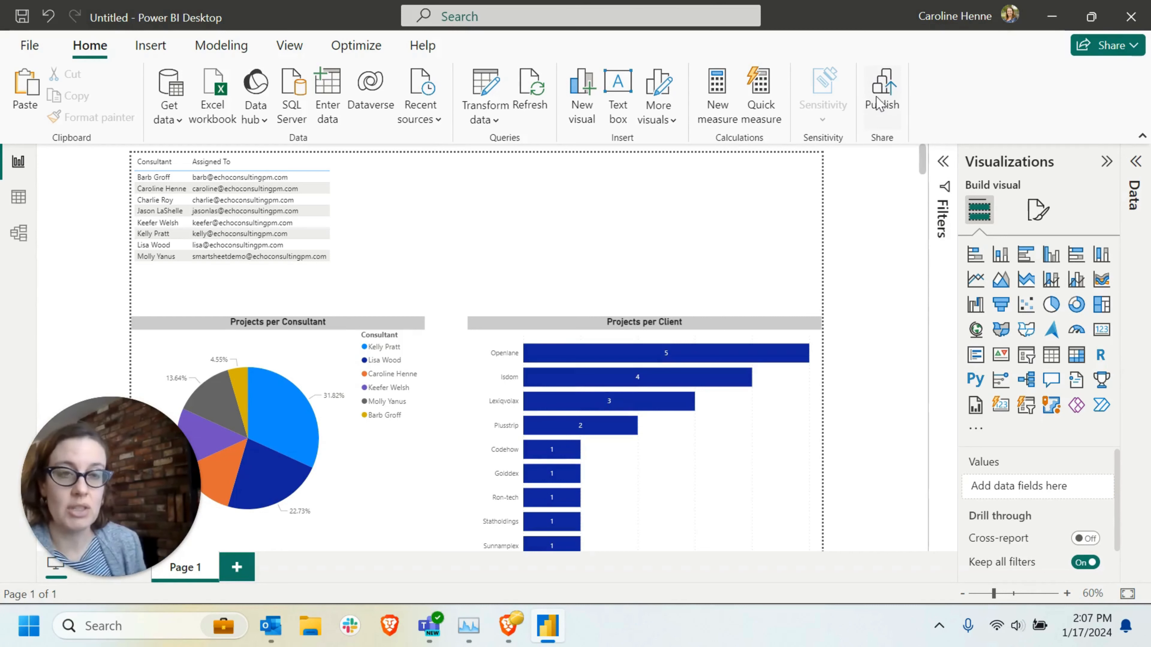
Start publishing the report and save its changes as a .pbix file when asked
click(879, 104)
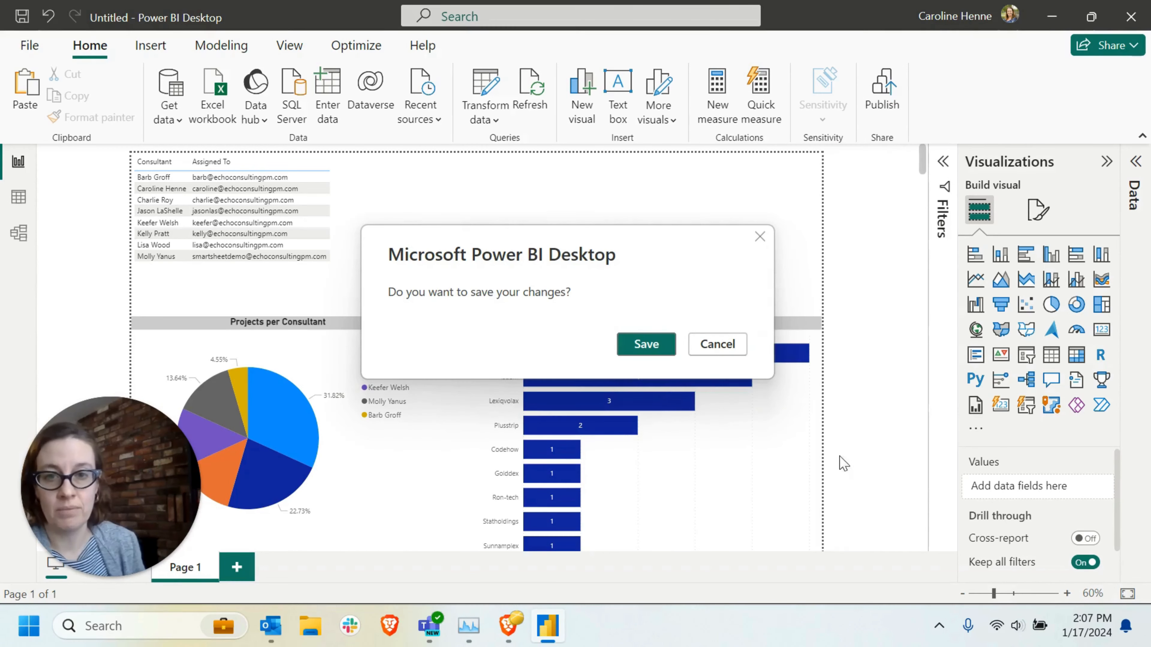
click(654, 353)
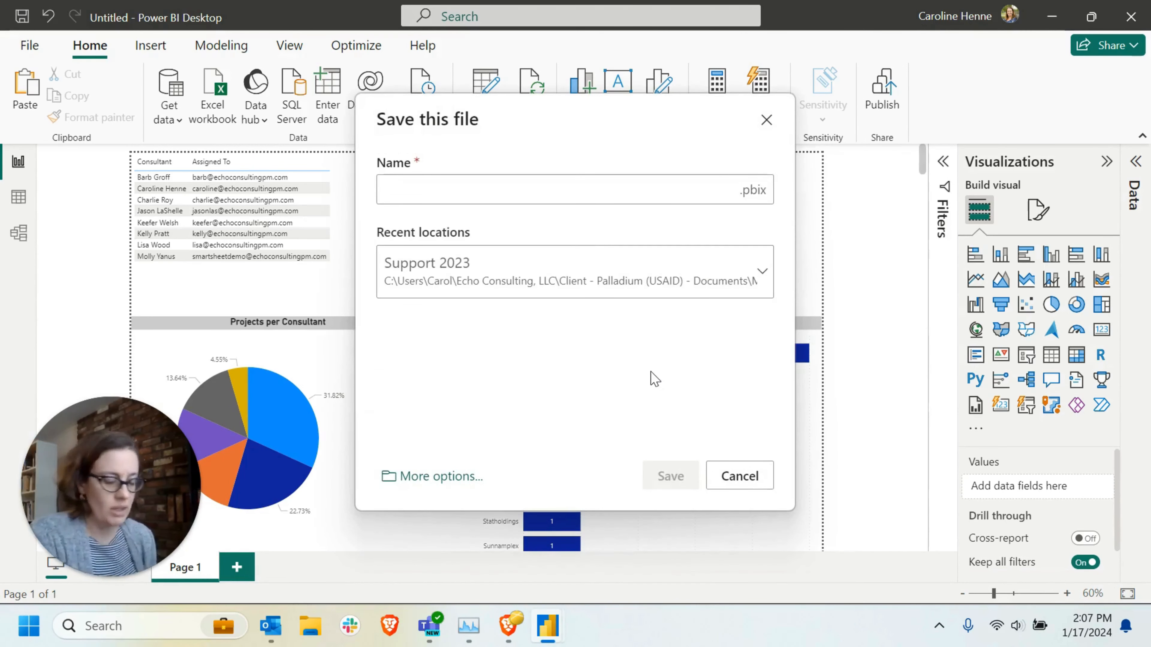
click(670, 476)
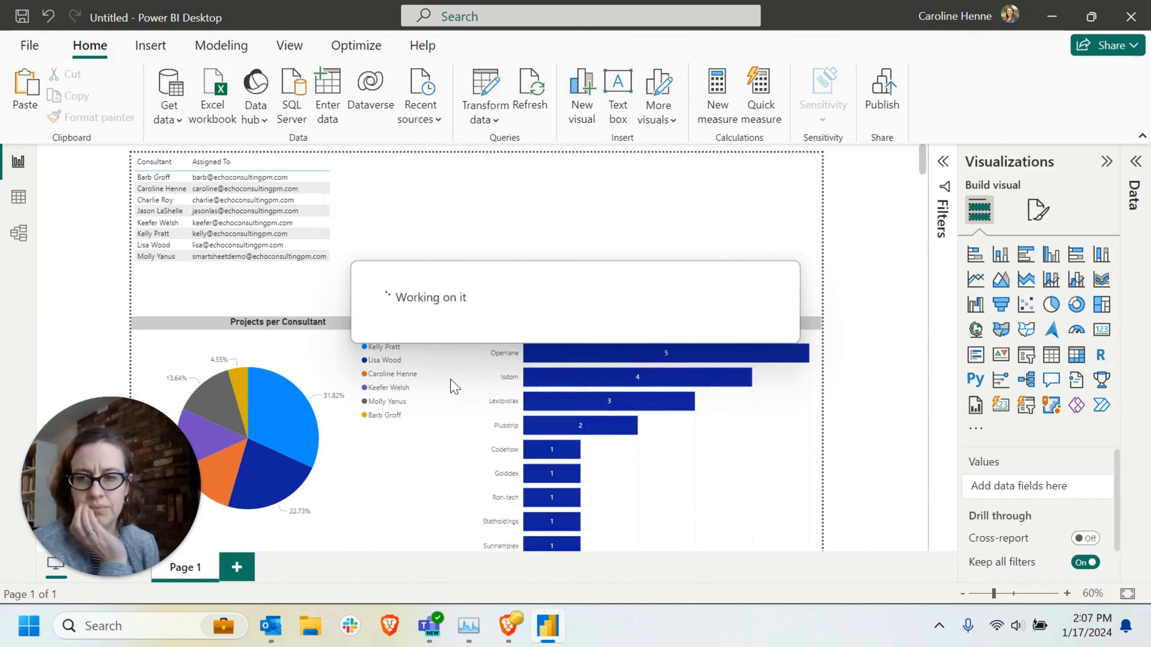